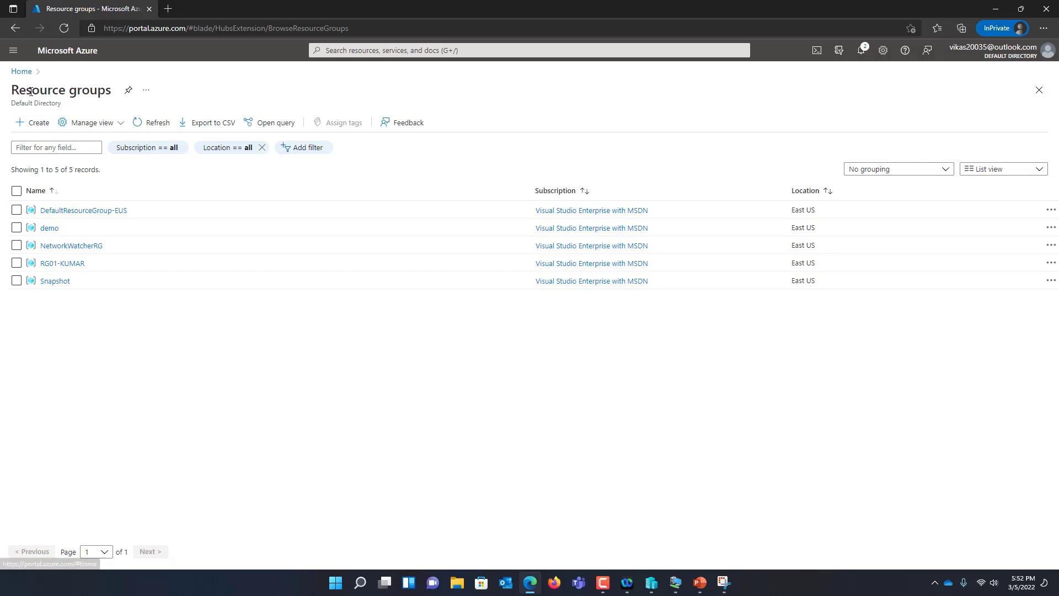
# Find Virtual network in the Create a resource hub and start its creation form
pyautogui.click(37, 126)
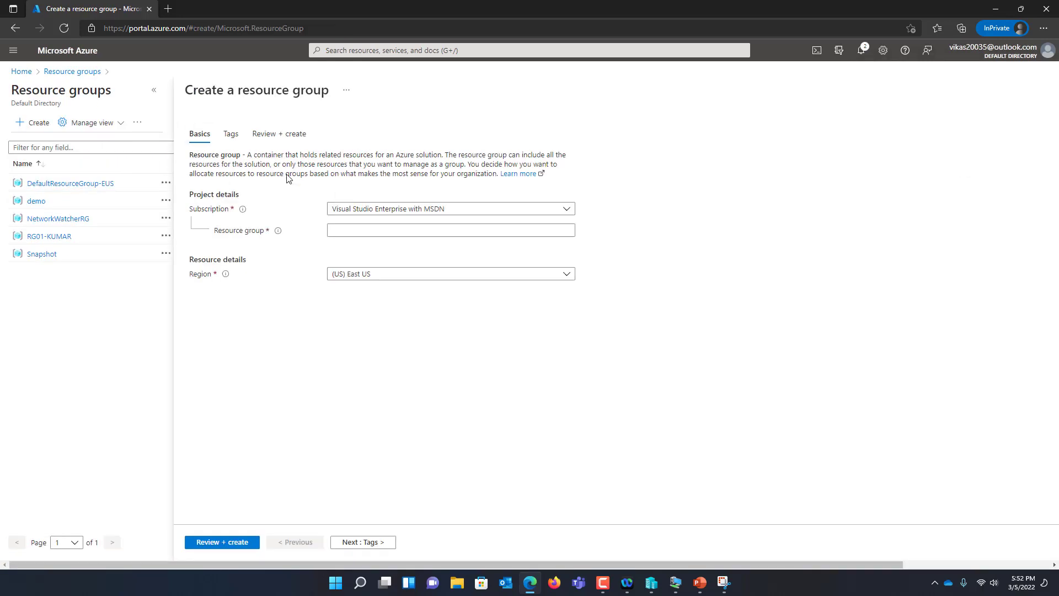
pyautogui.click(23, 76)
pyautogui.click(243, 137)
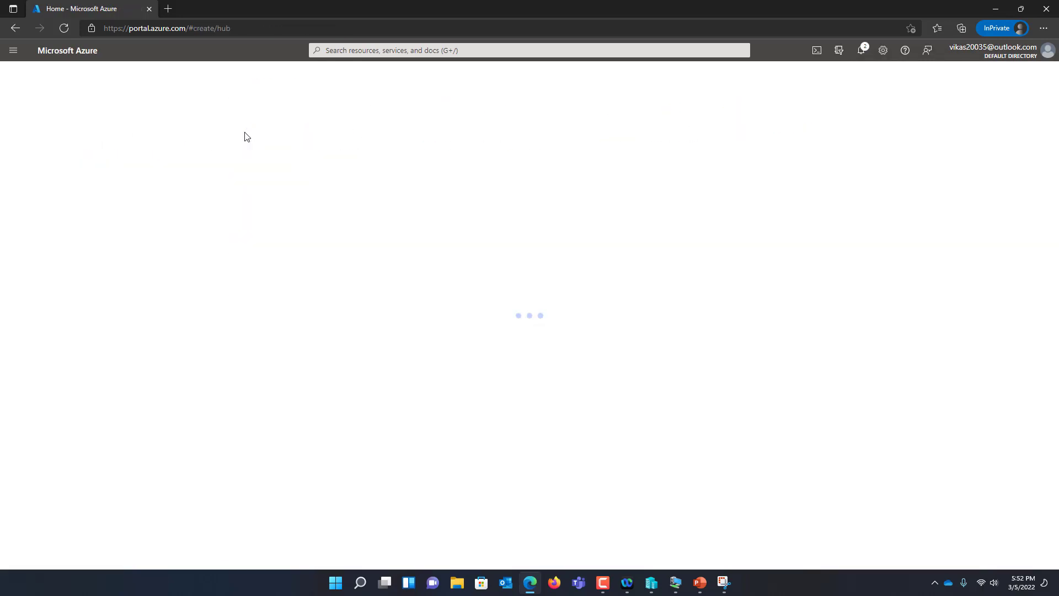
pyautogui.write('virtual net')
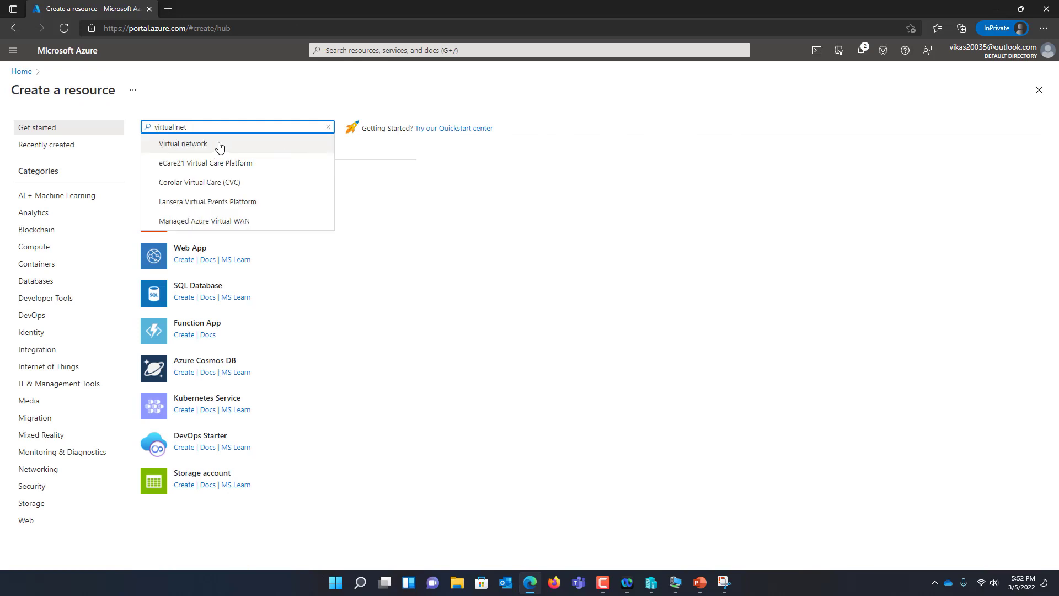
pyautogui.click(216, 145)
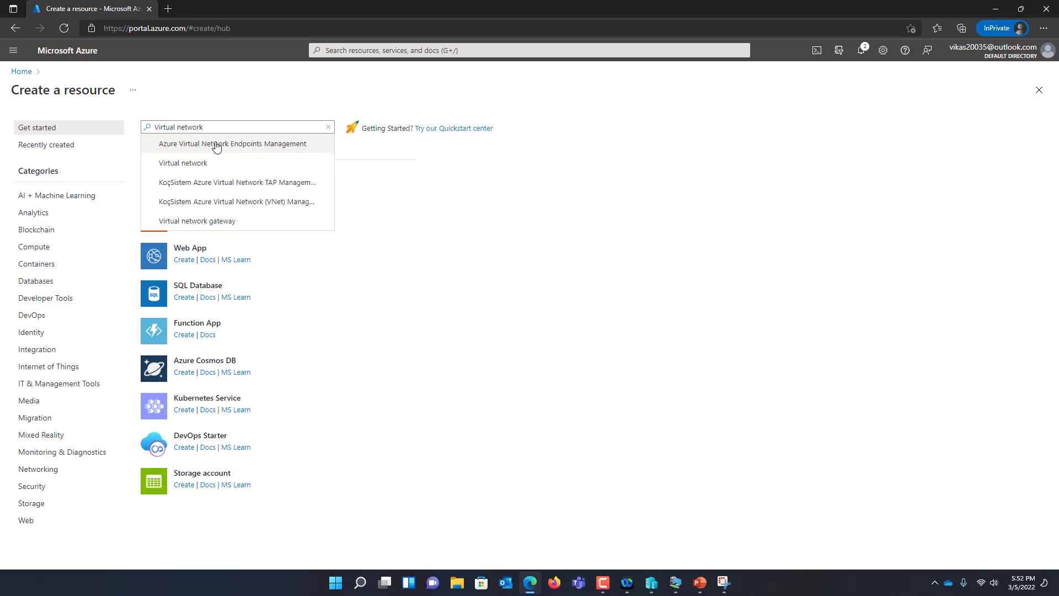
pyautogui.click(217, 164)
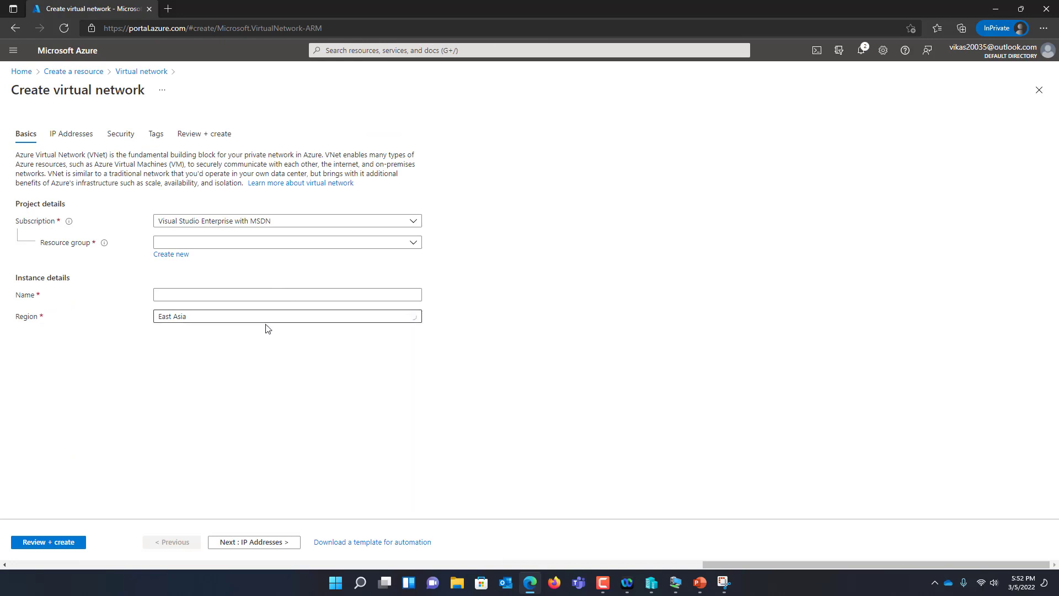
# Set region East US, resource group demo and name vnet-demo
pyautogui.click(266, 320)
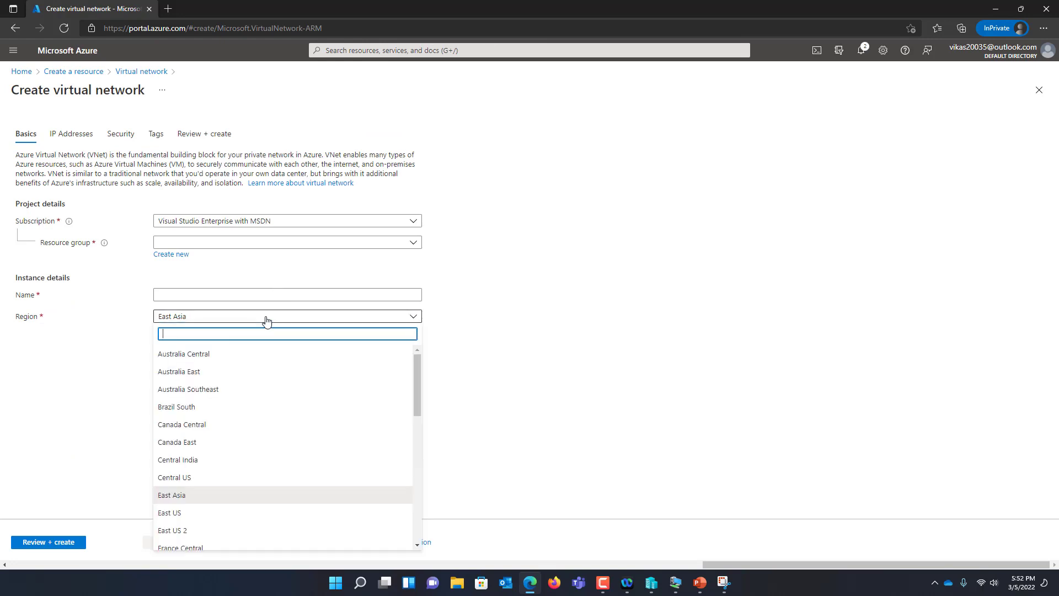
pyautogui.write('east')
pyautogui.click(219, 430)
pyautogui.click(239, 247)
pyautogui.click(227, 300)
pyautogui.click(219, 293)
pyautogui.write('vnet-demo')
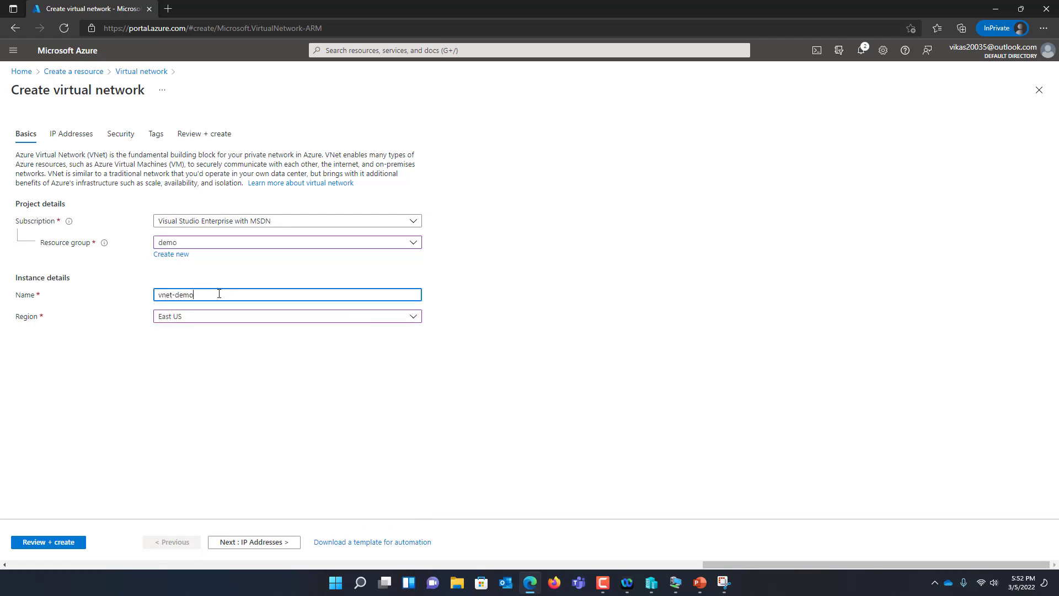
# Check the 10.2.0.0/16 IPv4 address space against the network diagram
pyautogui.click(251, 541)
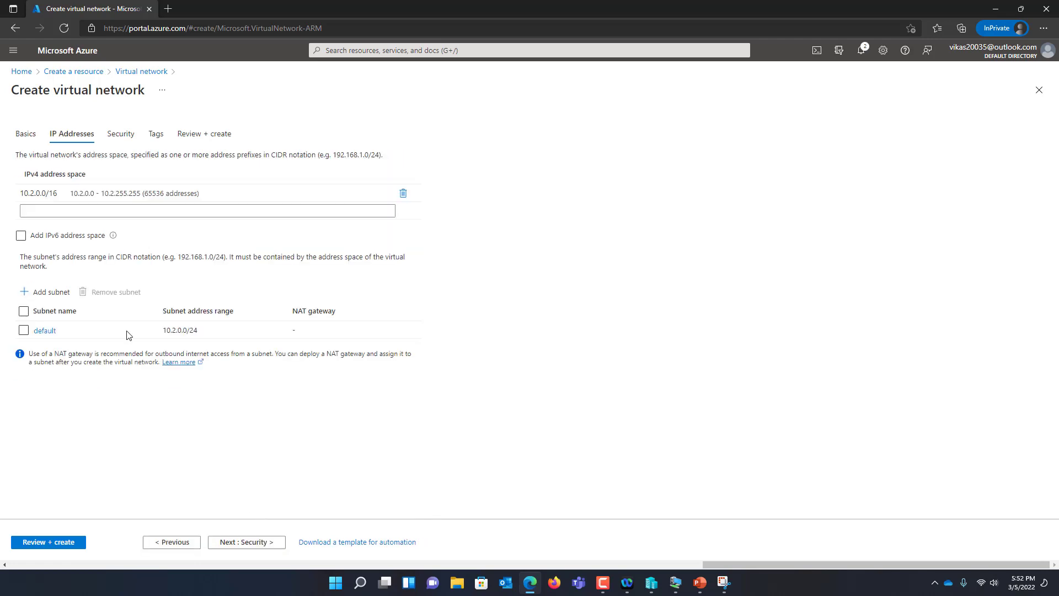
pyautogui.click(32, 192)
pyautogui.moveTo(33, 192); pyautogui.dragTo(37, 192)
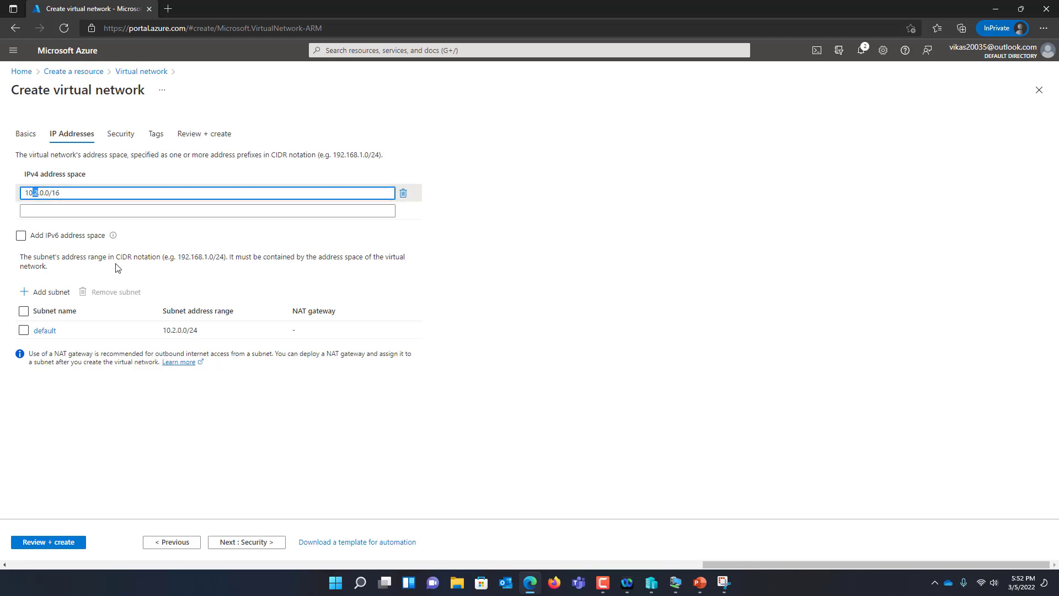
pyautogui.click(727, 585)
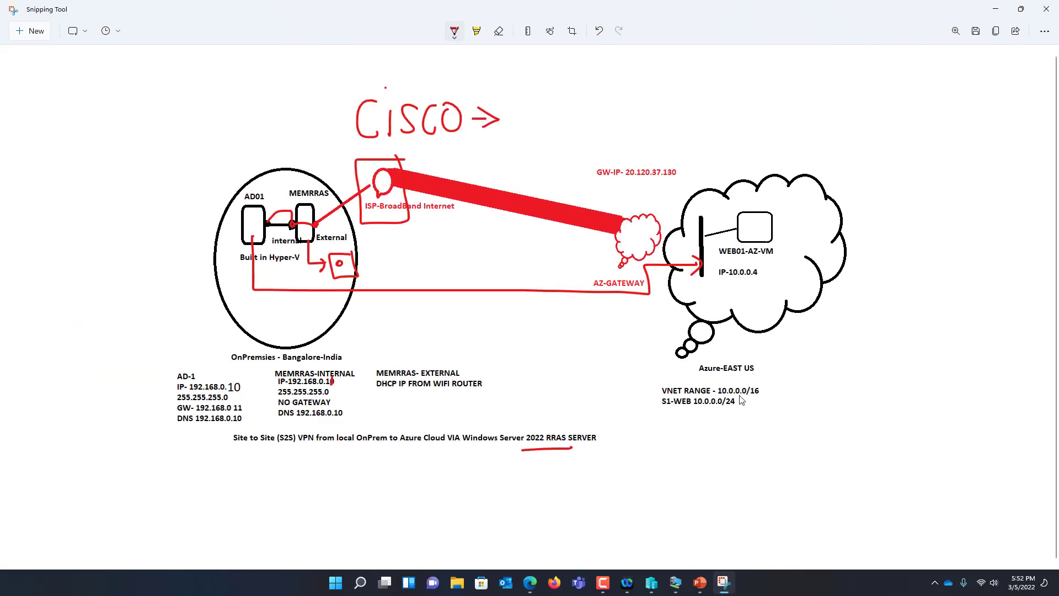
pyautogui.click(996, 9)
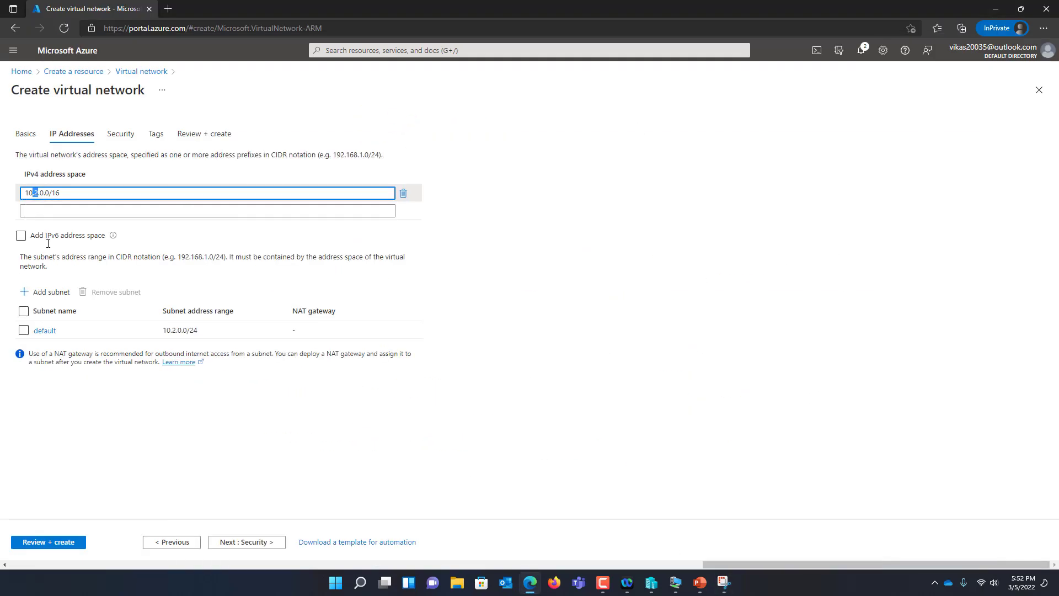
# Rename the default subnet to S1-WEB, keeping range 10.2.0.0/24, and save it
pyautogui.click(45, 331)
pyautogui.moveTo(934, 125); pyautogui.dragTo(874, 126)
pyautogui.write('S1-WEB')
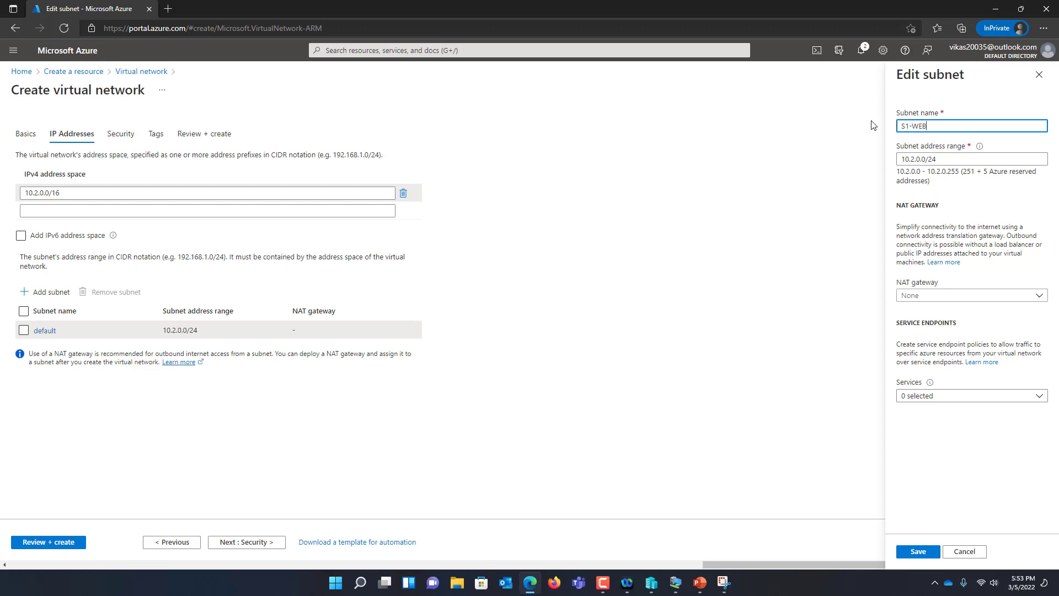
pyautogui.press('Tab')
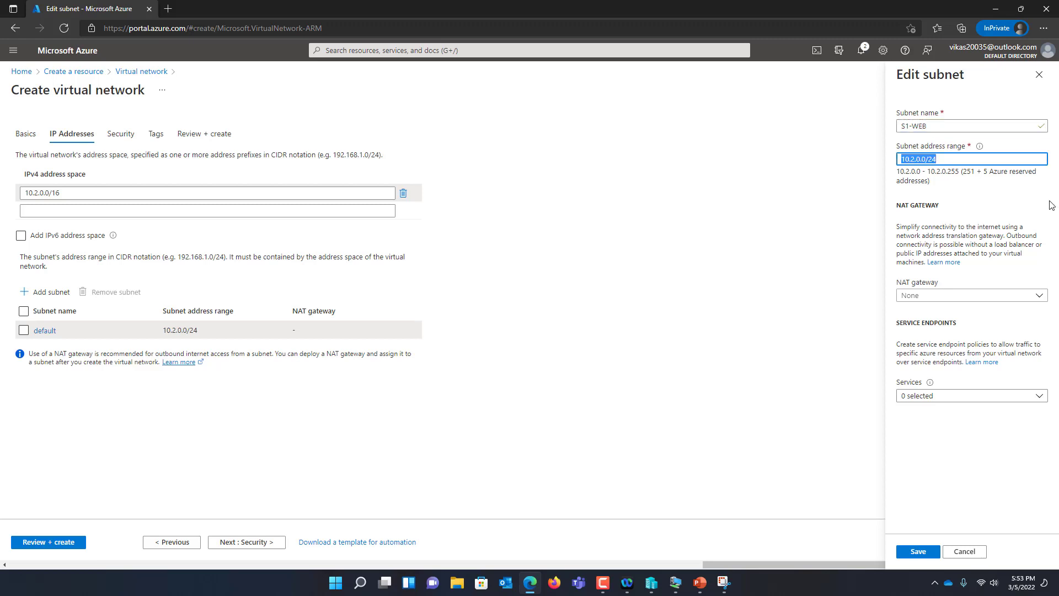
pyautogui.click(917, 552)
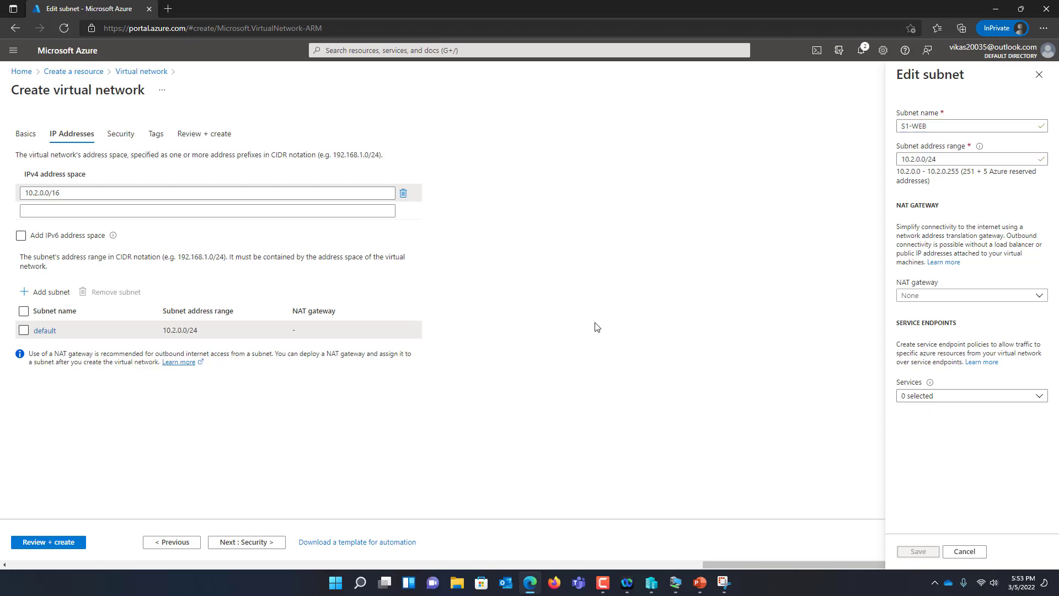
pyautogui.click(71, 544)
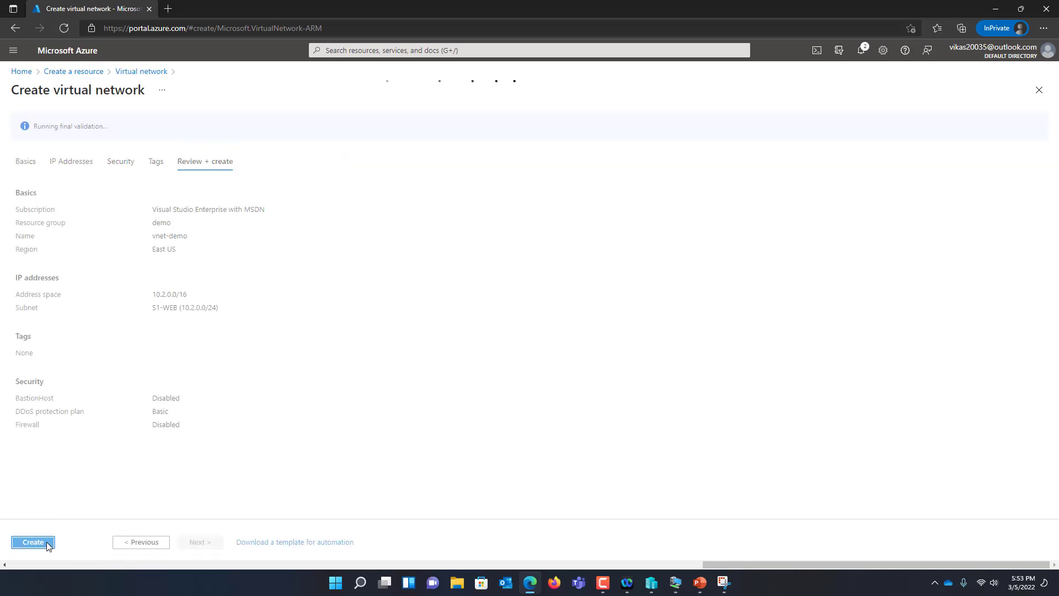
# Create vnet-demo (10.2.0.0/16) and open its overview once deployment succeeds
pyautogui.click(47, 543)
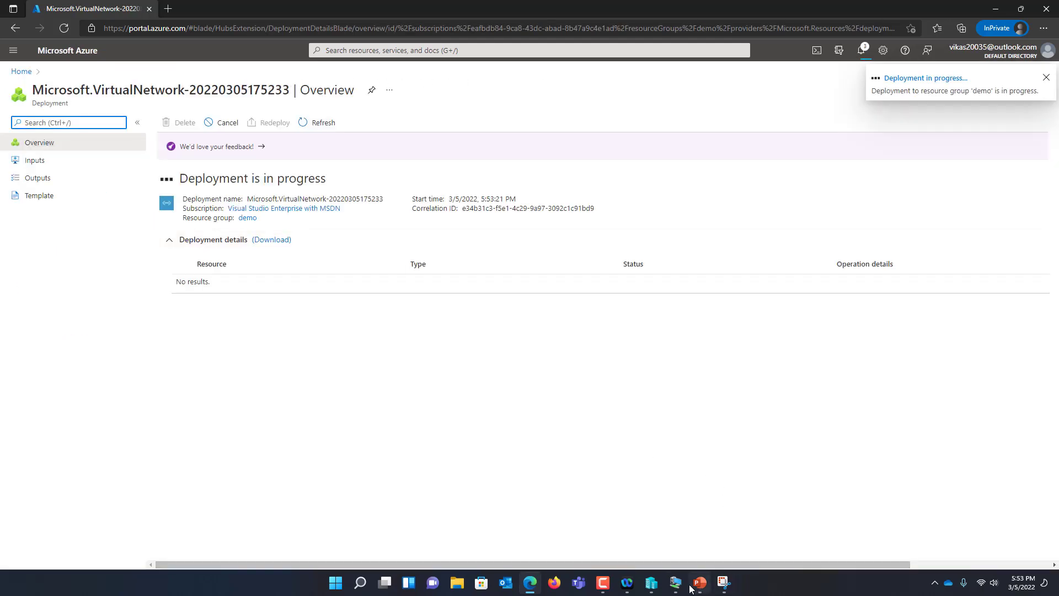
pyautogui.click(724, 583)
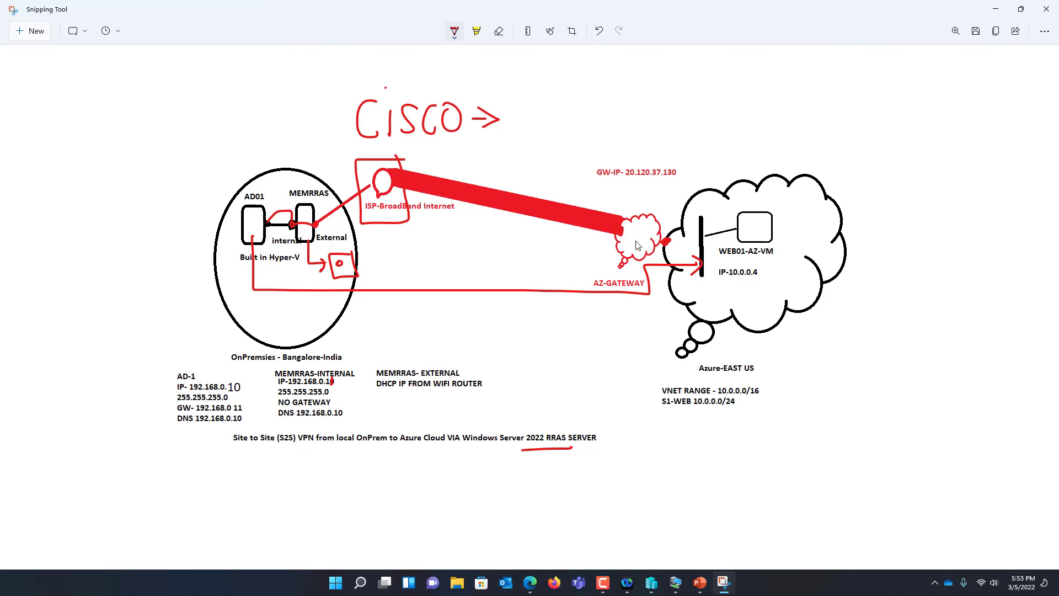
pyautogui.click(536, 586)
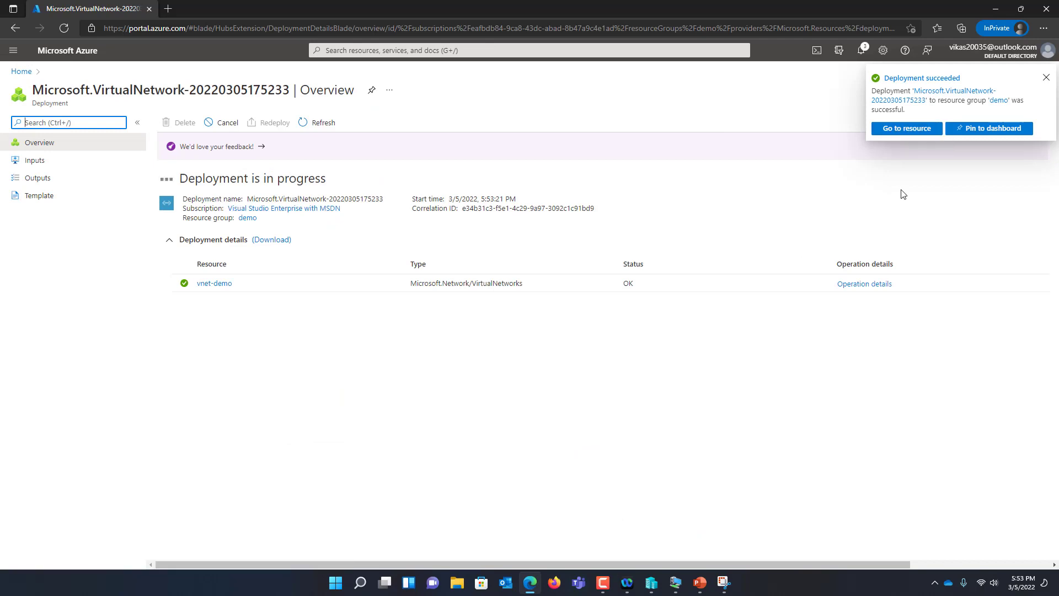
pyautogui.click(905, 129)
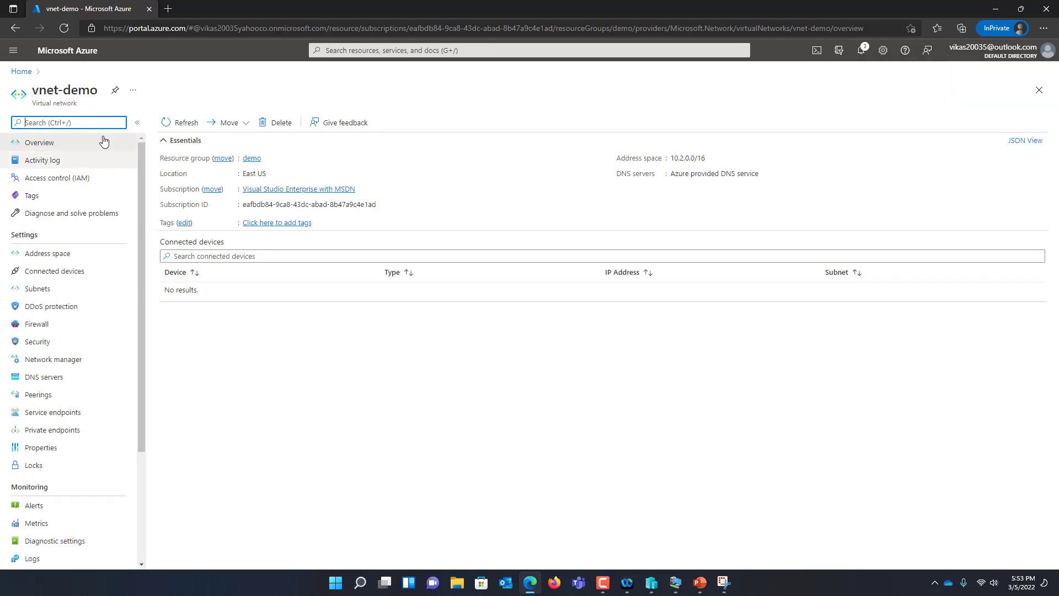
# Add a GatewaySubnet with range 10.2.1.0/24 to vnet-demo's subnets
pyautogui.click(52, 294)
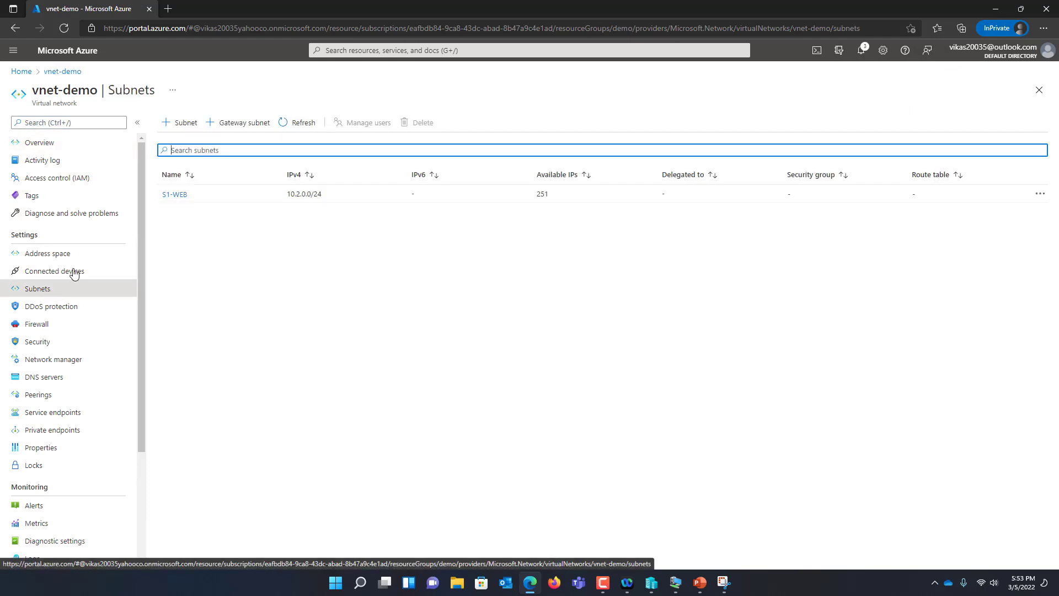
pyautogui.click(245, 122)
pyautogui.click(784, 159)
pyautogui.click(789, 159)
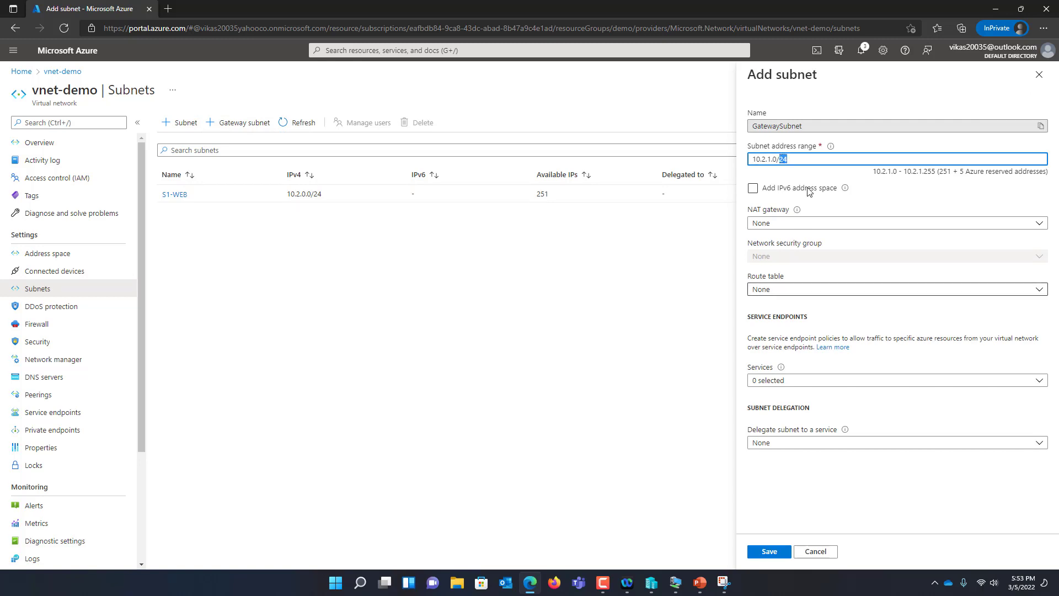
pyautogui.click(769, 551)
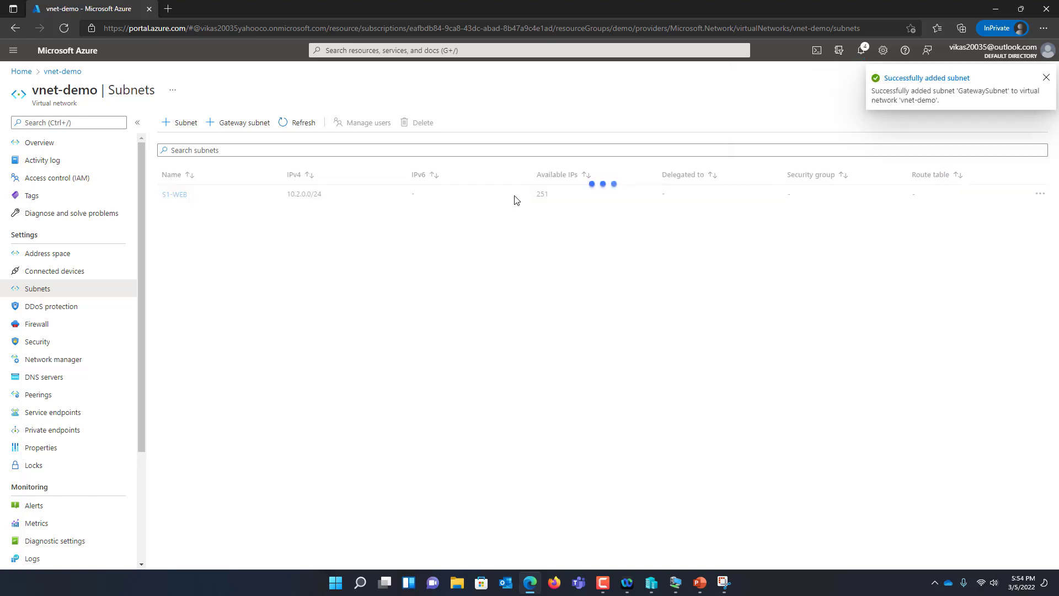
pyautogui.click(21, 72)
pyautogui.click(261, 131)
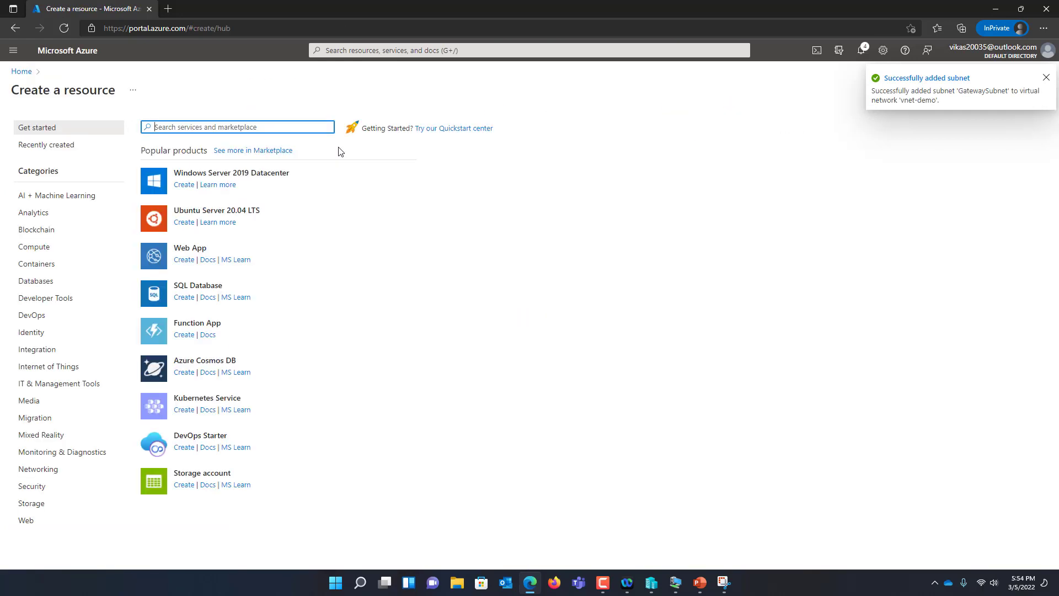
# Start a virtual network gateway named GW020DEMO in East US
pyautogui.write('VIRTUAL')
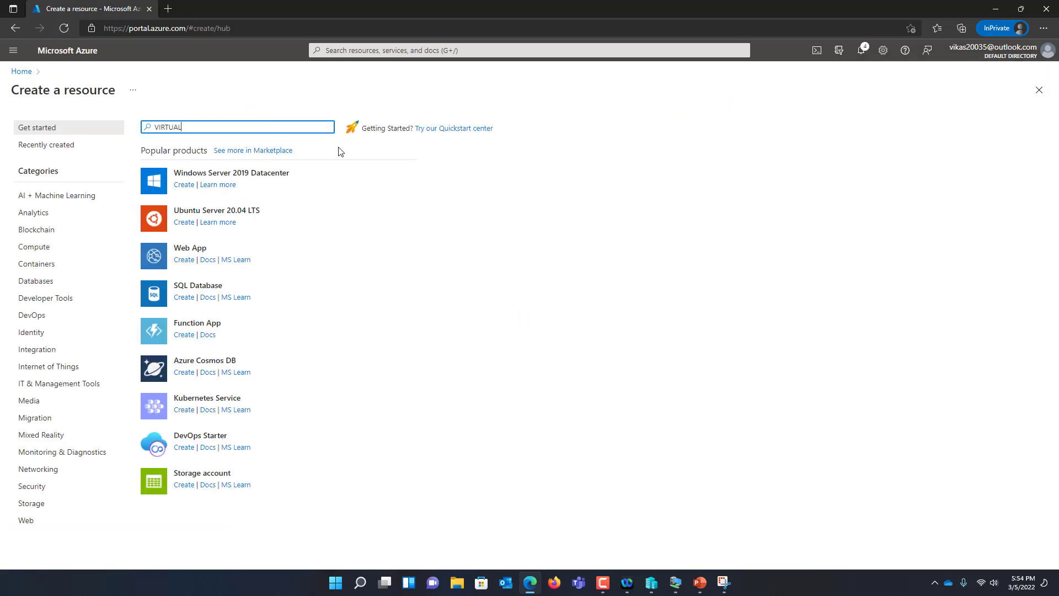
pyautogui.write(' NETWORK')
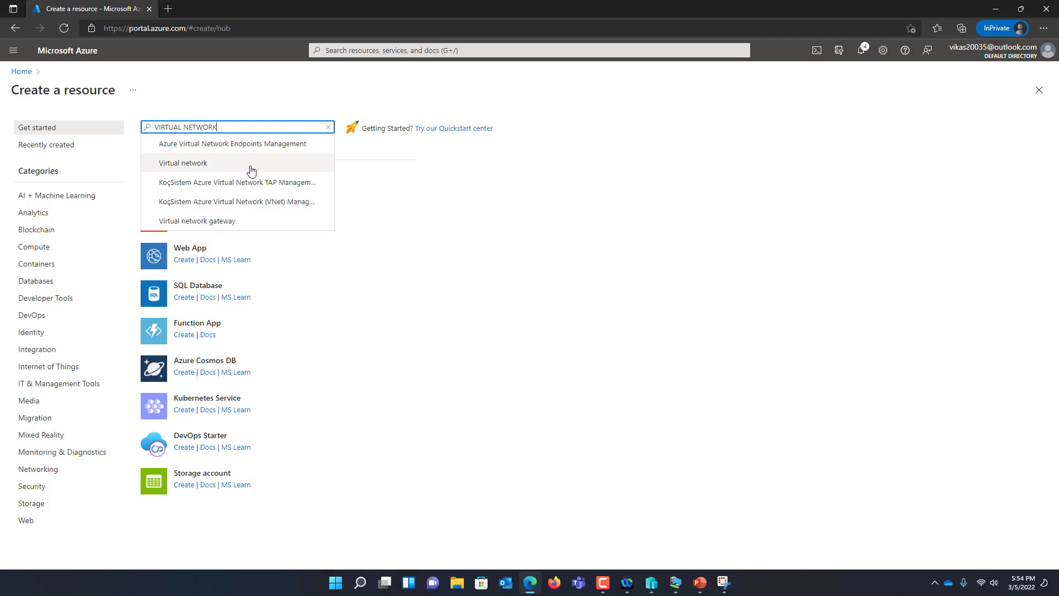
pyautogui.click(239, 221)
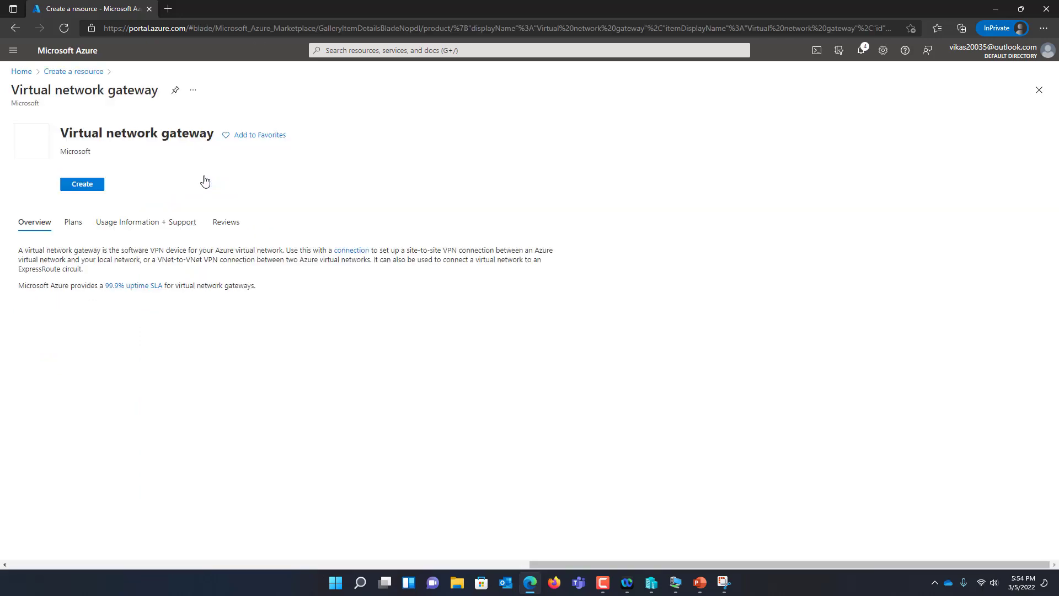
pyautogui.click(89, 199)
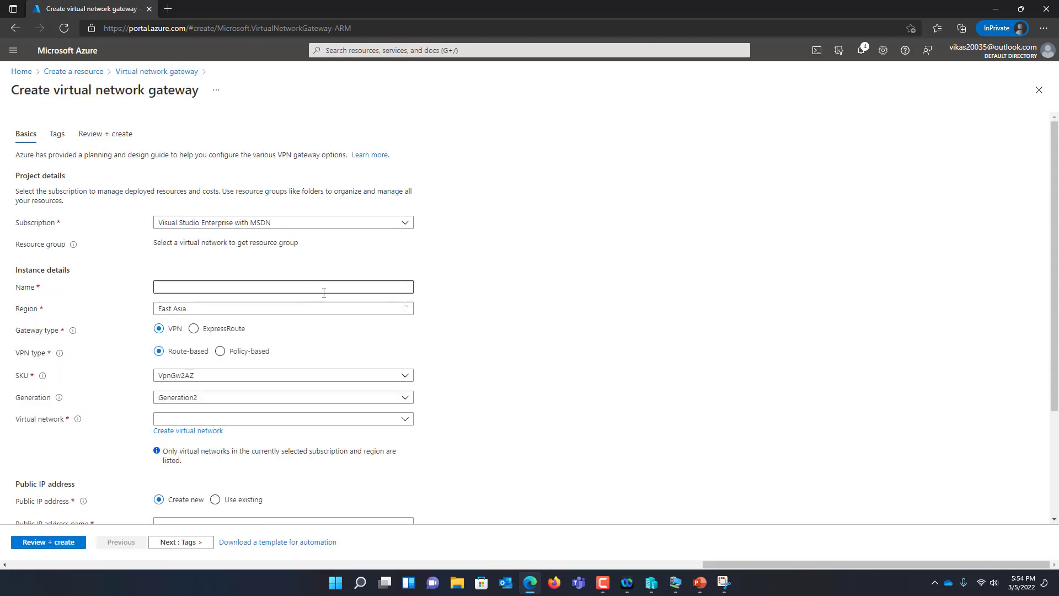
pyautogui.click(309, 312)
pyautogui.write('EAS')
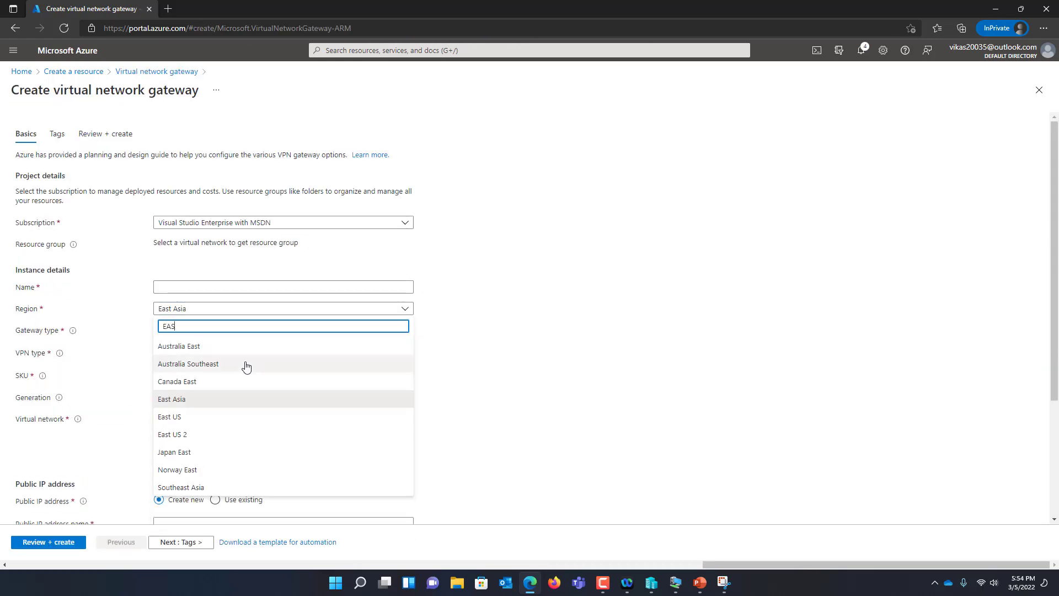
pyautogui.click(213, 419)
pyautogui.click(234, 287)
pyautogui.write('G')
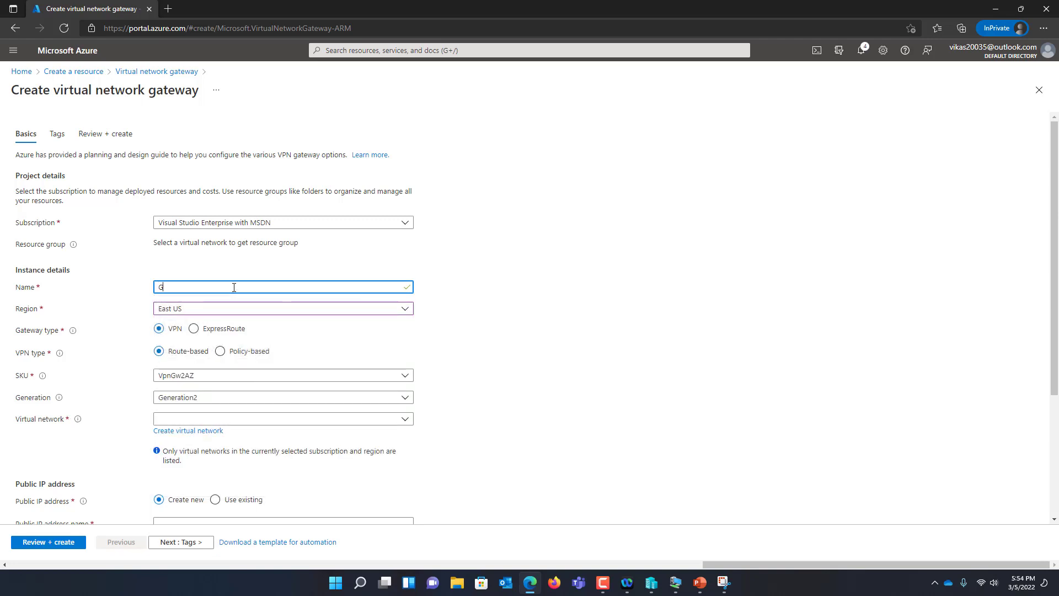
pyautogui.write('W020DEMO')
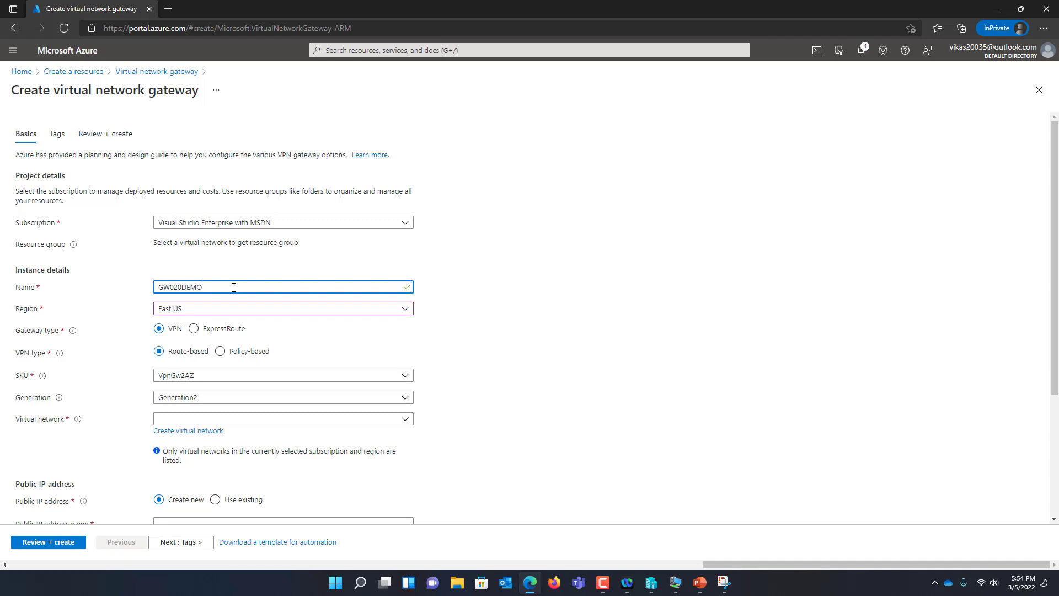
pyautogui.click(356, 361)
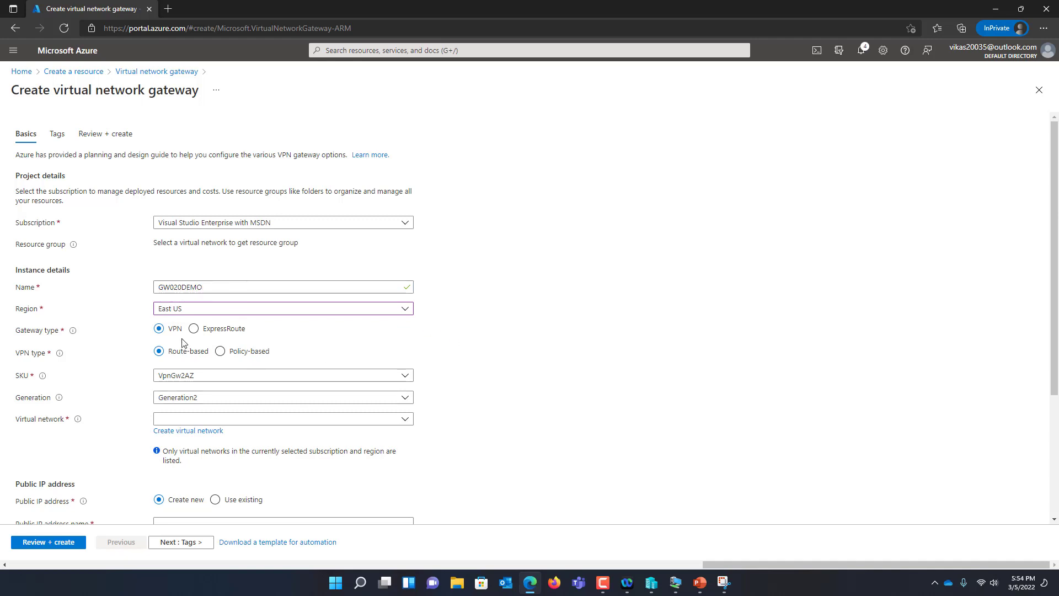
# Set SKU VpnGw1AZ, network vnet-demo, public IP GW-PIP and zone 1, then validate
pyautogui.click(210, 378)
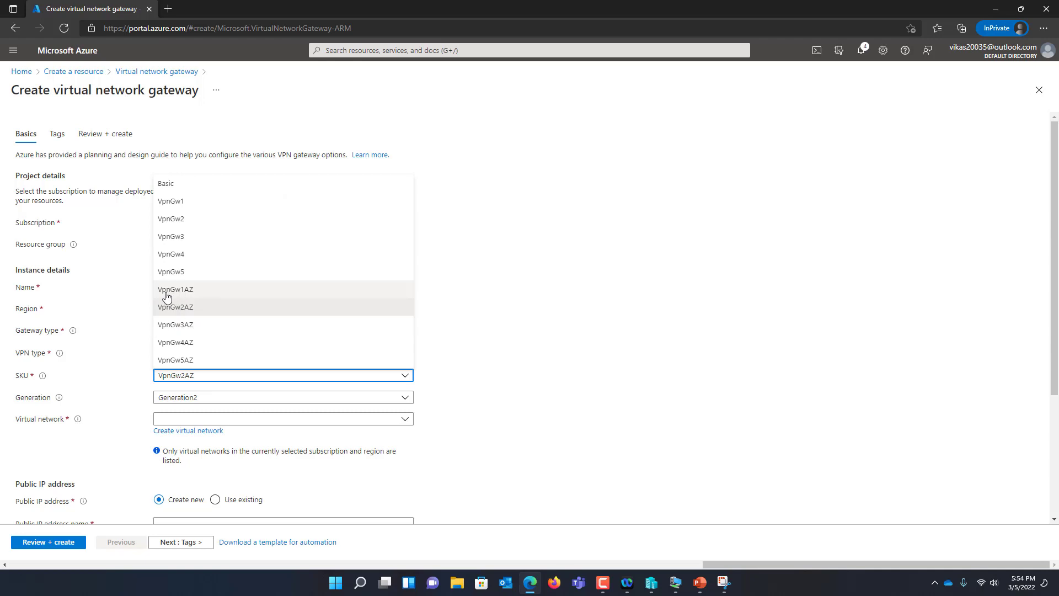
pyautogui.click(185, 296)
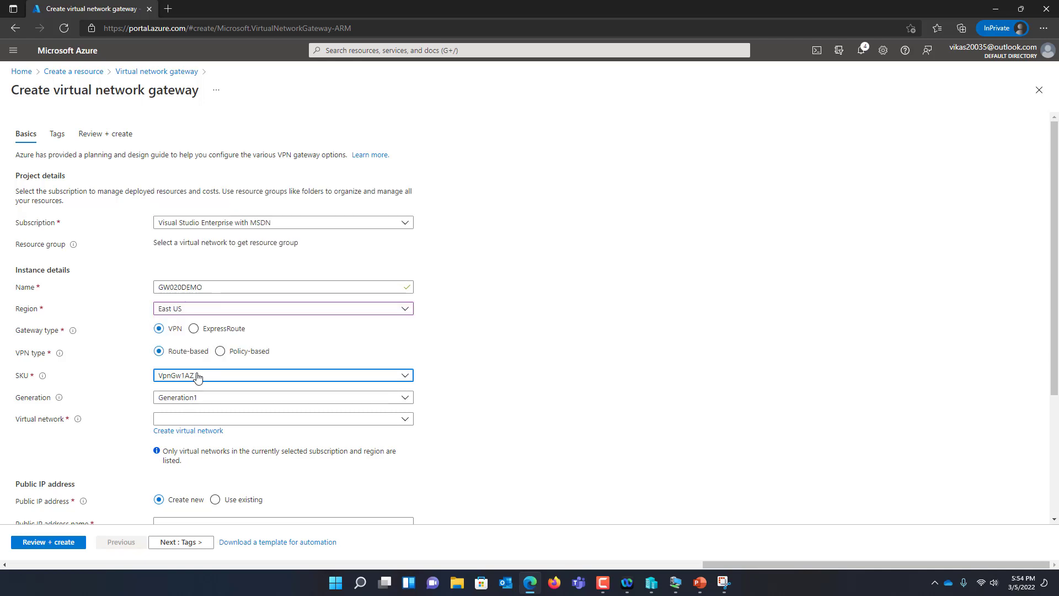
pyautogui.click(227, 420)
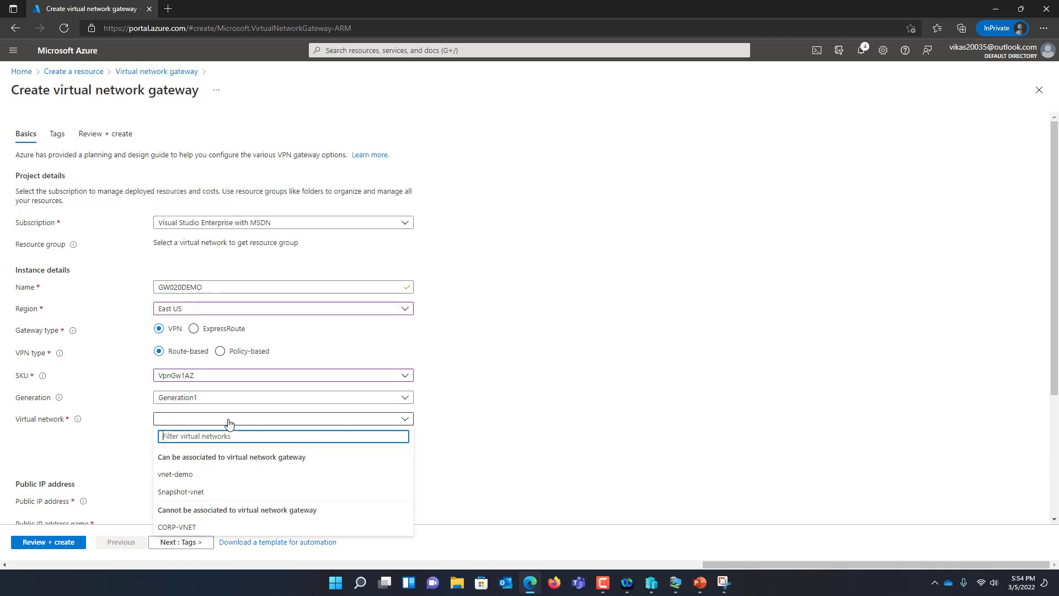
pyautogui.click(197, 479)
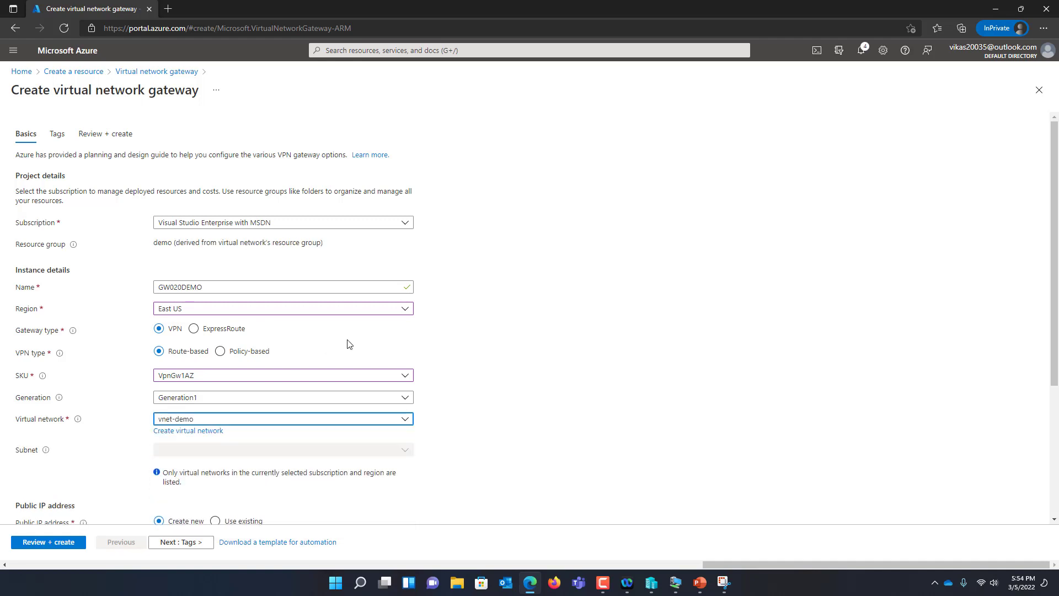
pyautogui.scroll(-2, 438, 311)
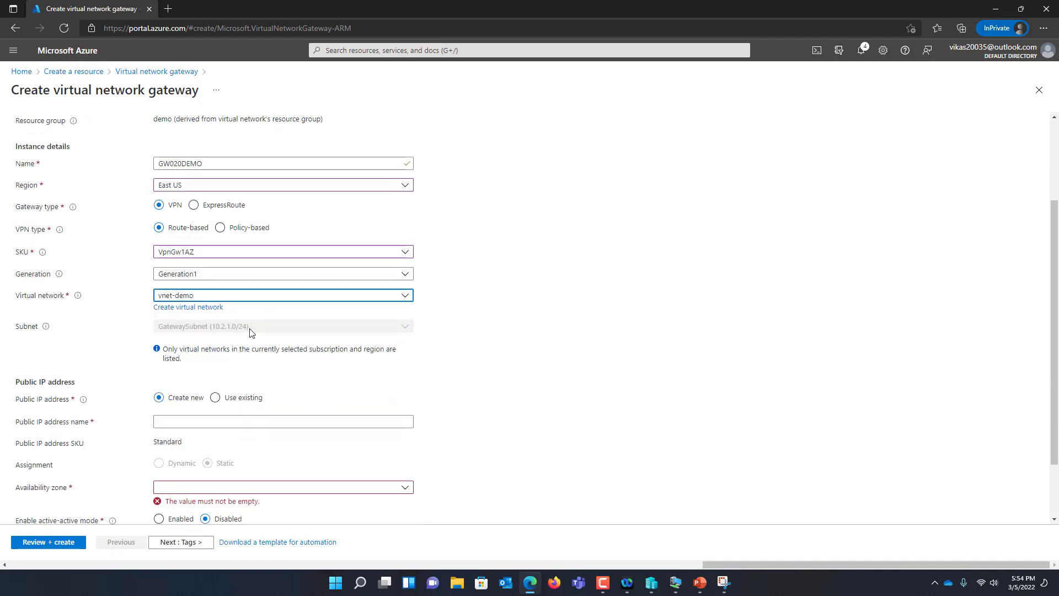
pyautogui.click(195, 420)
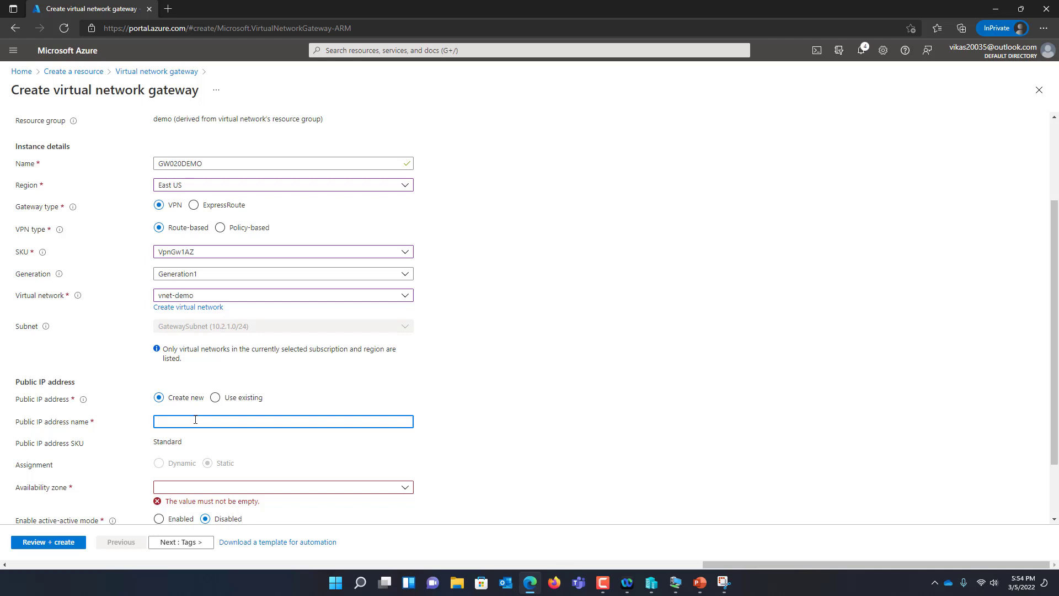
pyautogui.write('GW-PIP')
pyautogui.click(260, 491)
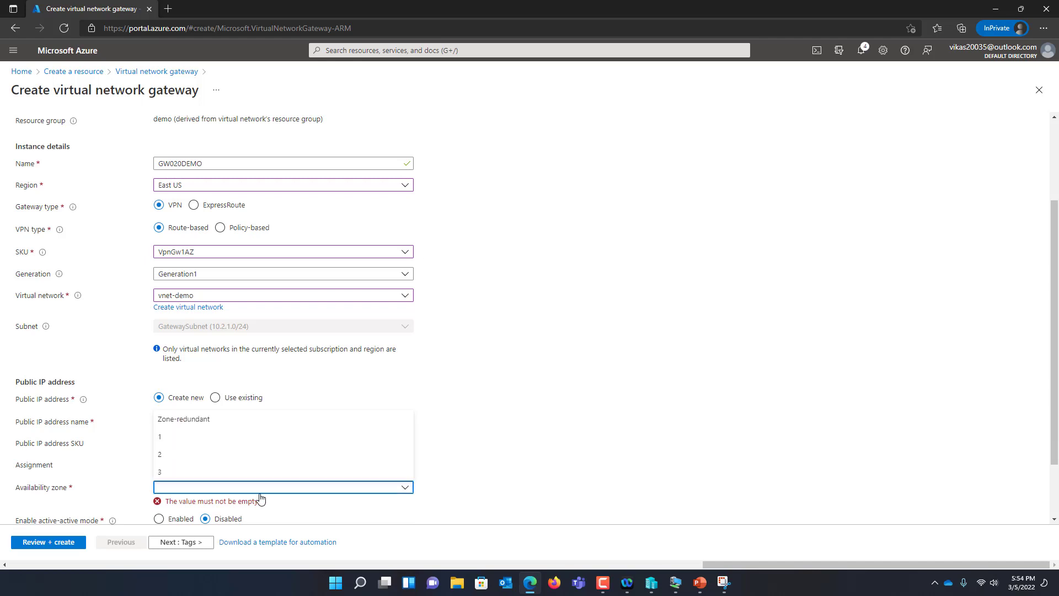
pyautogui.click(210, 439)
pyautogui.scroll(-1, 442, 307)
pyautogui.scroll(-1, 447, 303)
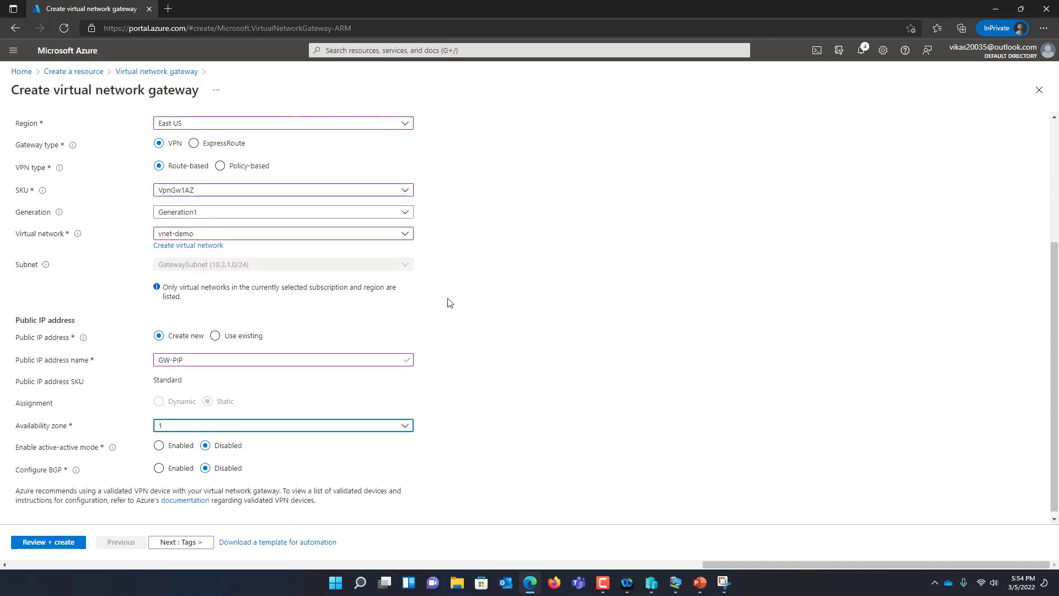
pyautogui.click(49, 544)
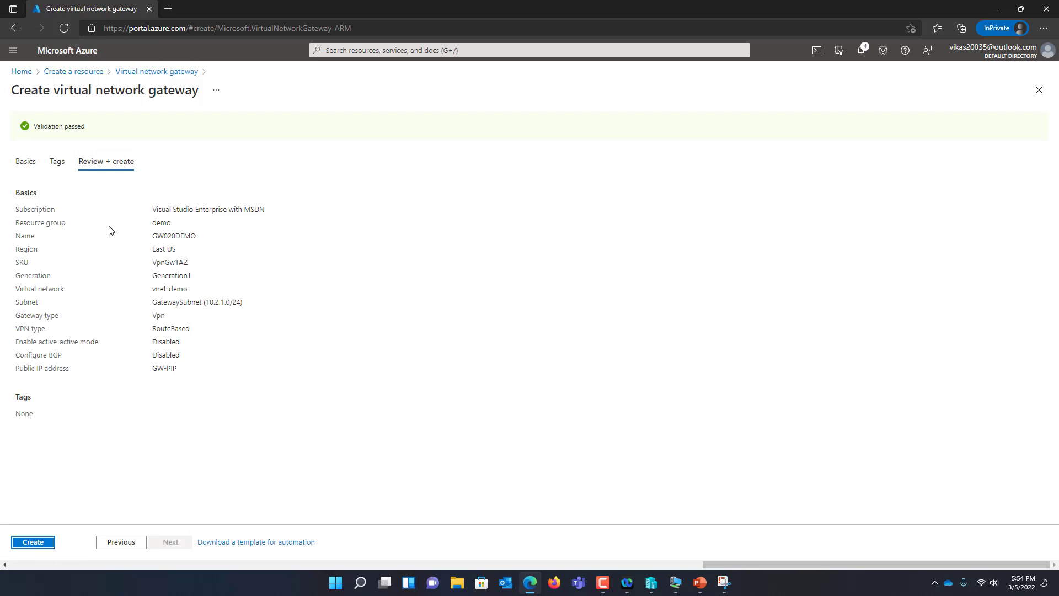
# Open CORP-VNET from its resource group and review its subnets and address space
pyautogui.click(22, 73)
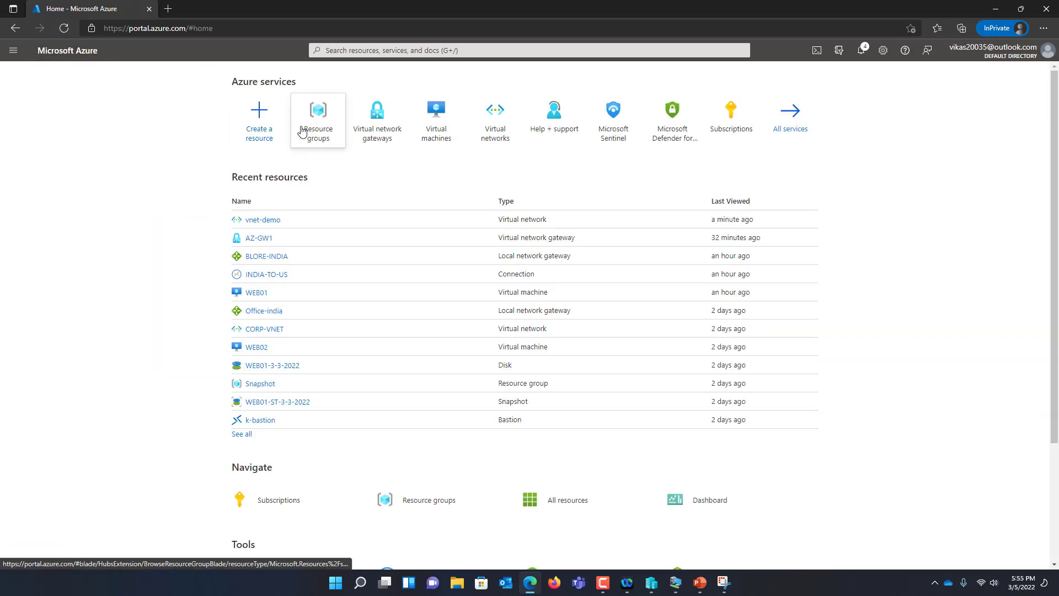
pyautogui.click(316, 136)
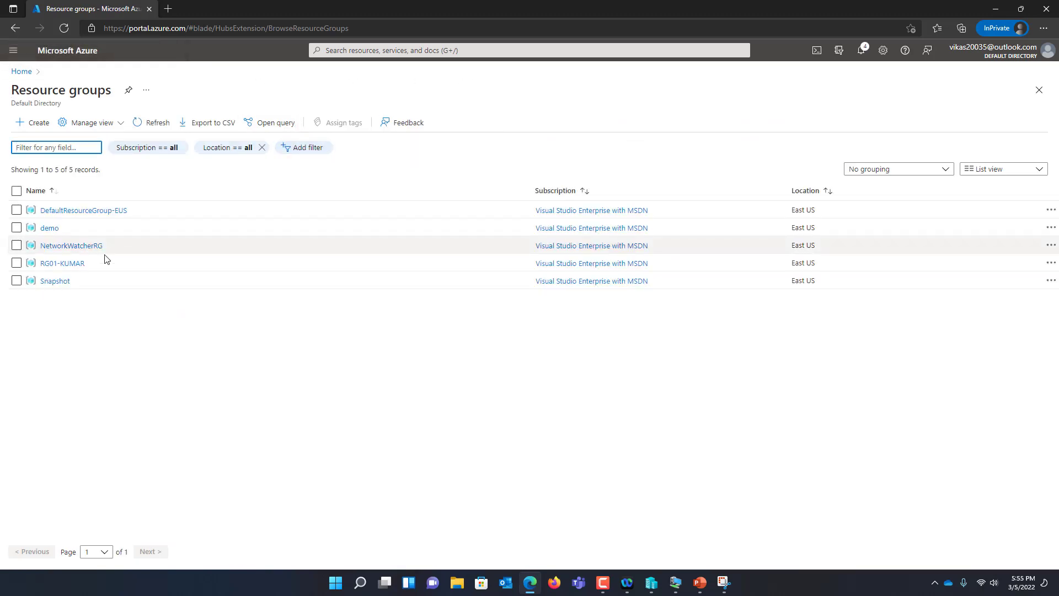
pyautogui.click(67, 265)
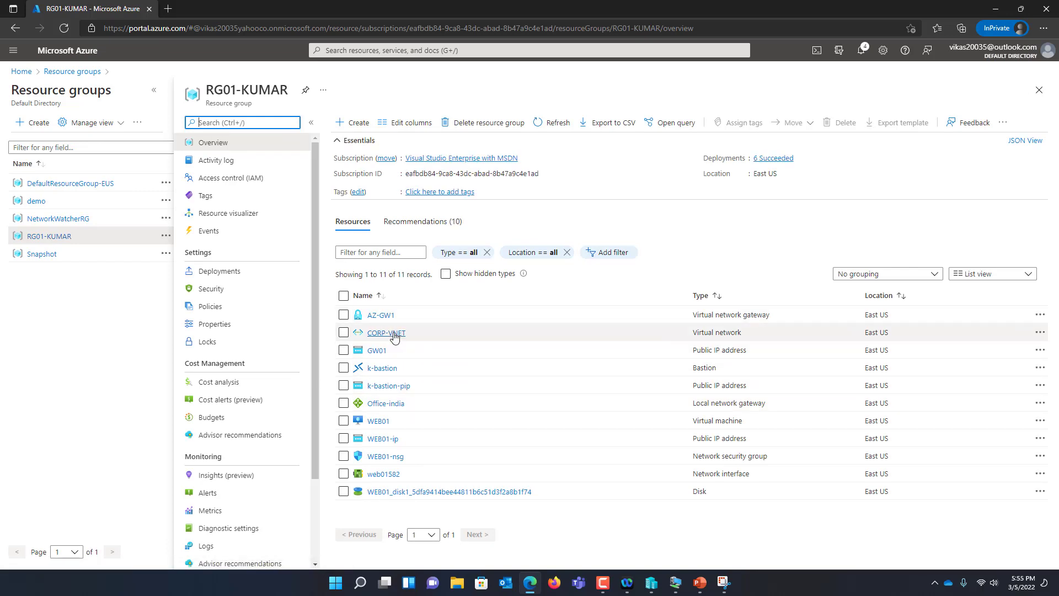
pyautogui.click(392, 333)
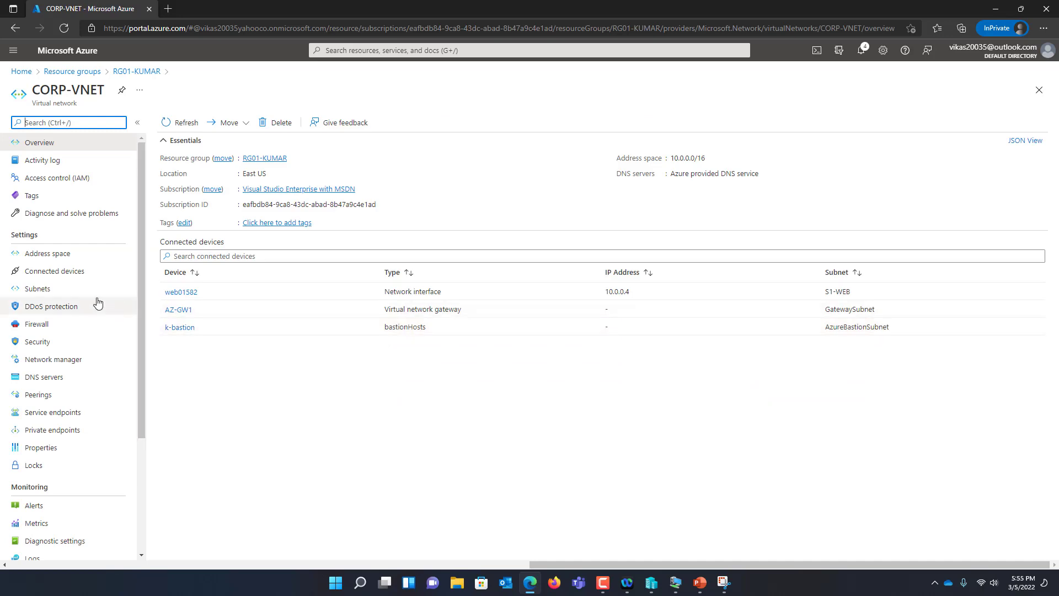
pyautogui.click(55, 290)
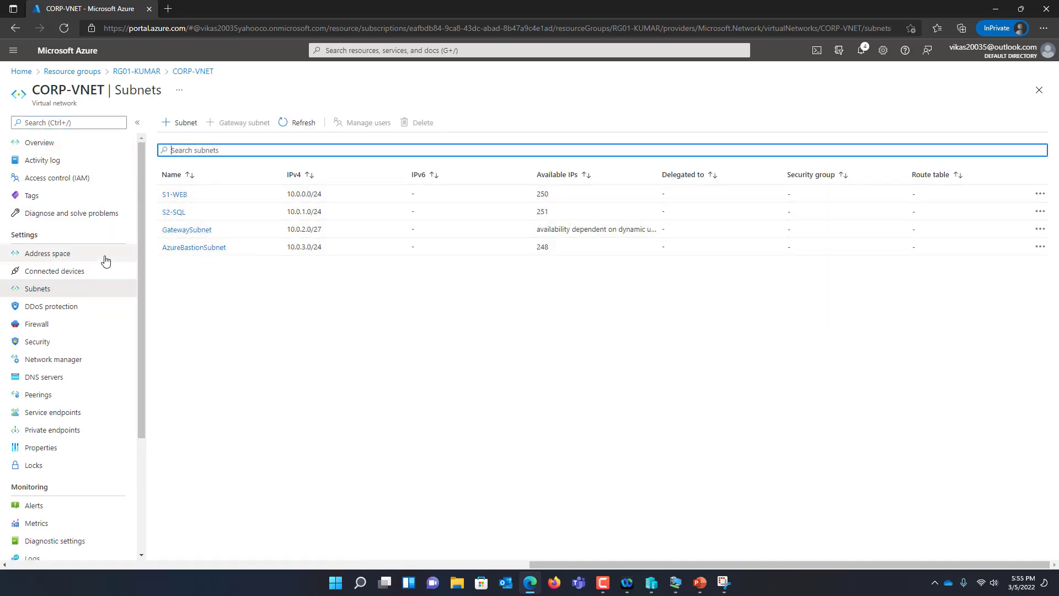
pyautogui.click(72, 260)
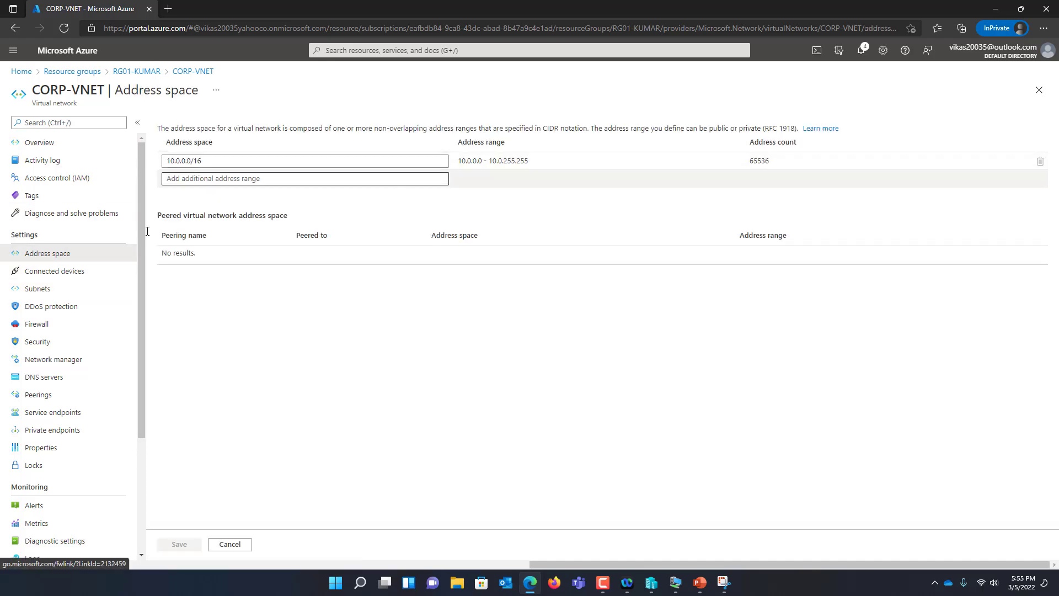
pyautogui.click(50, 289)
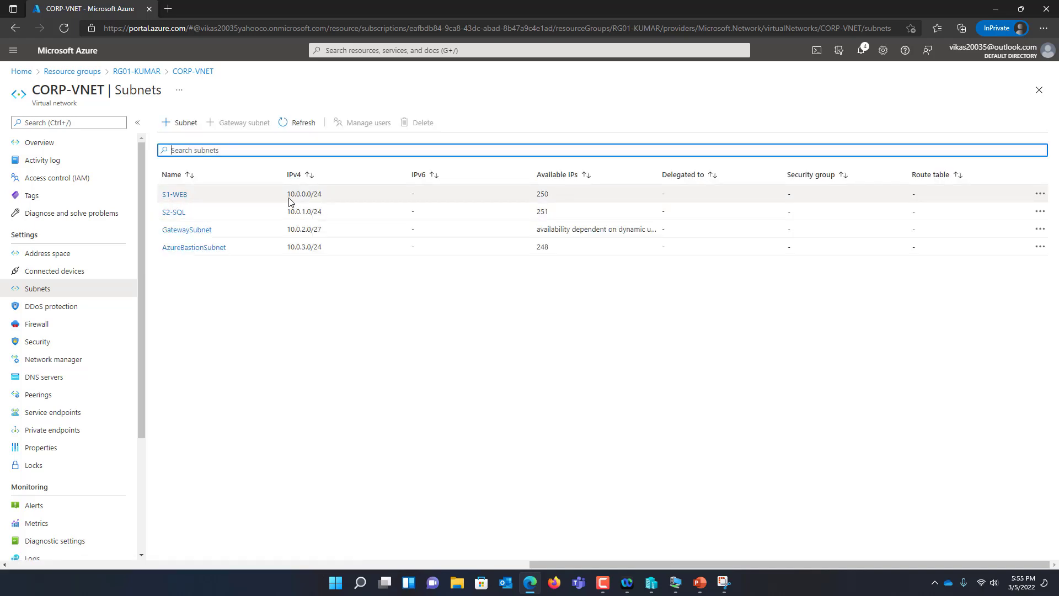
# Compare the S1-WEB, S2-SQL and bastion ranges, then locate the web VM's 10.0.0.4 among connected devices
pyautogui.click(290, 200)
pyautogui.click(288, 210)
pyautogui.moveTo(288, 210); pyautogui.dragTo(315, 274)
pyautogui.click(306, 286)
pyautogui.click(307, 243)
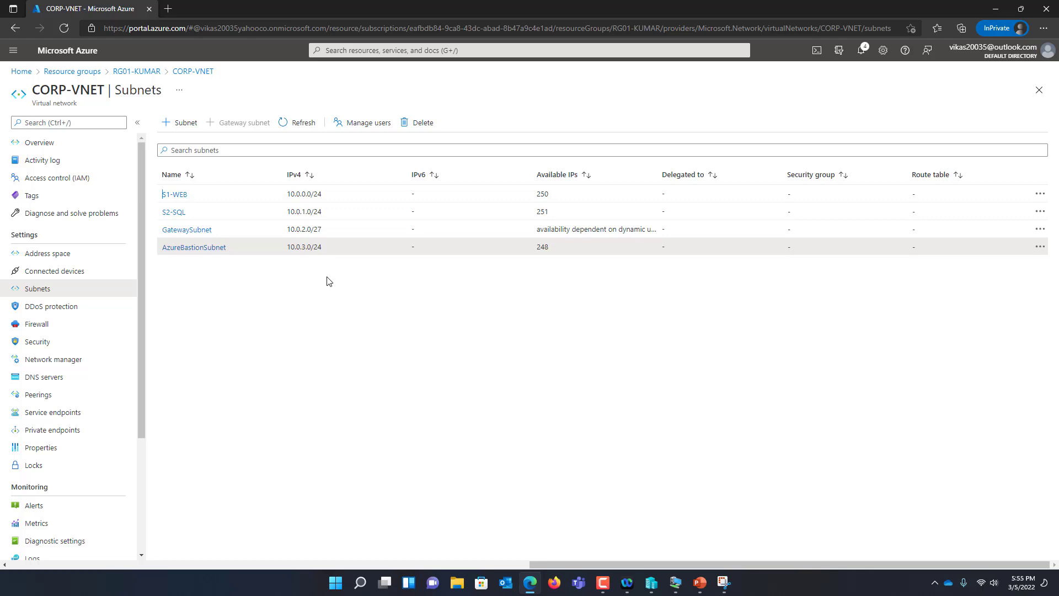
pyautogui.doubleClick(543, 194)
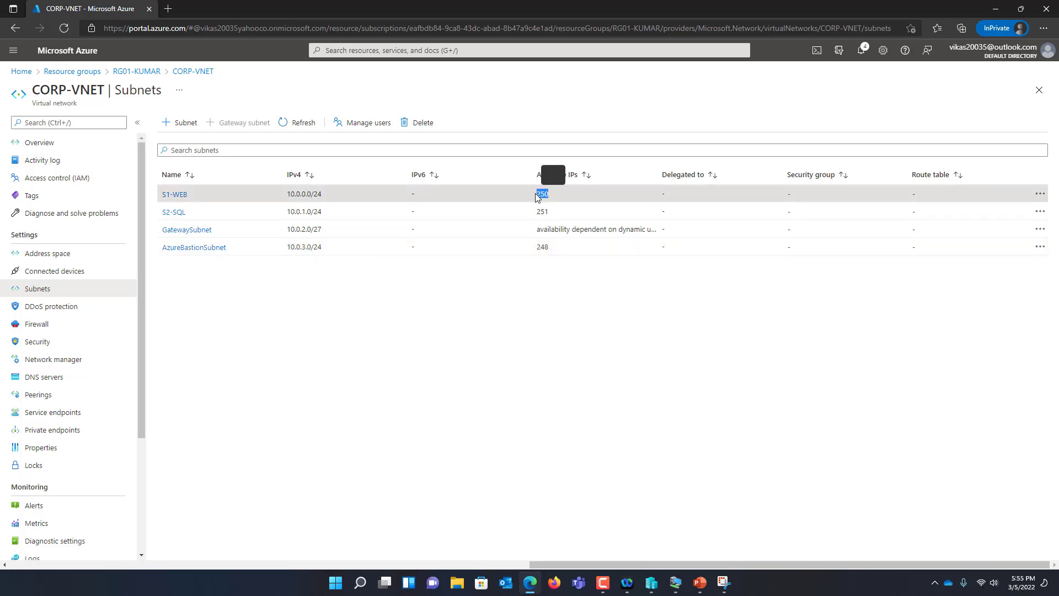
pyautogui.click(54, 271)
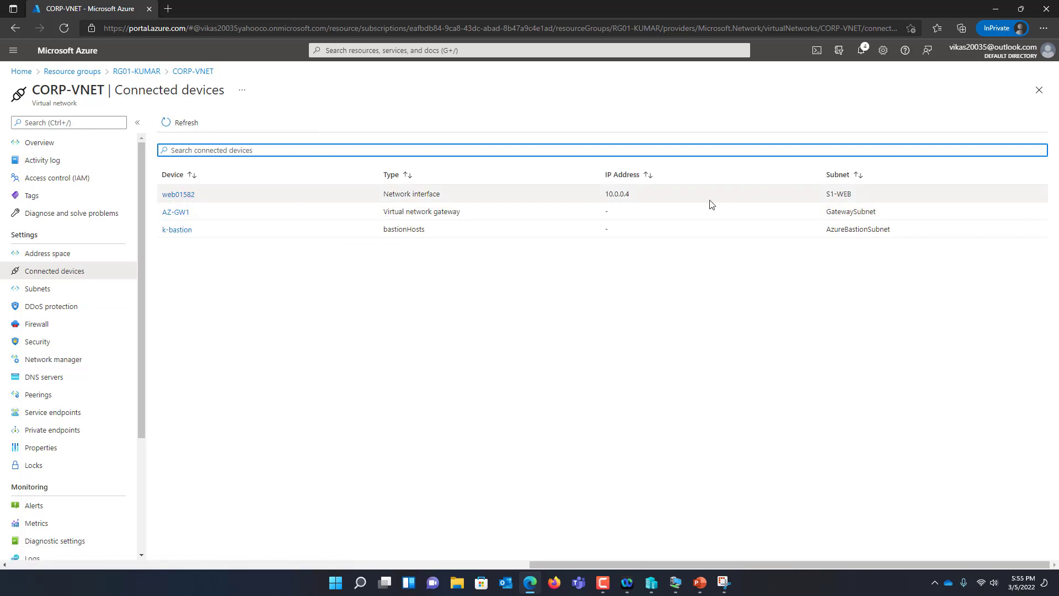
pyautogui.moveTo(664, 200); pyautogui.dragTo(600, 196)
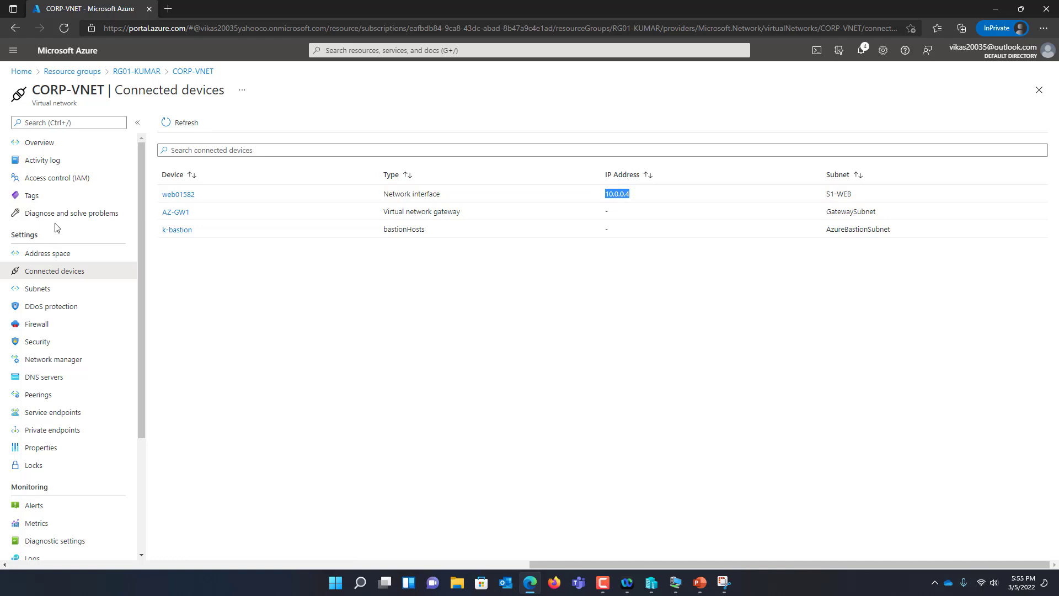
# Circle IP-10.0.0.4 in red and handwrite 192.168.0.11 along the diagram's on-prem route
pyautogui.click(724, 582)
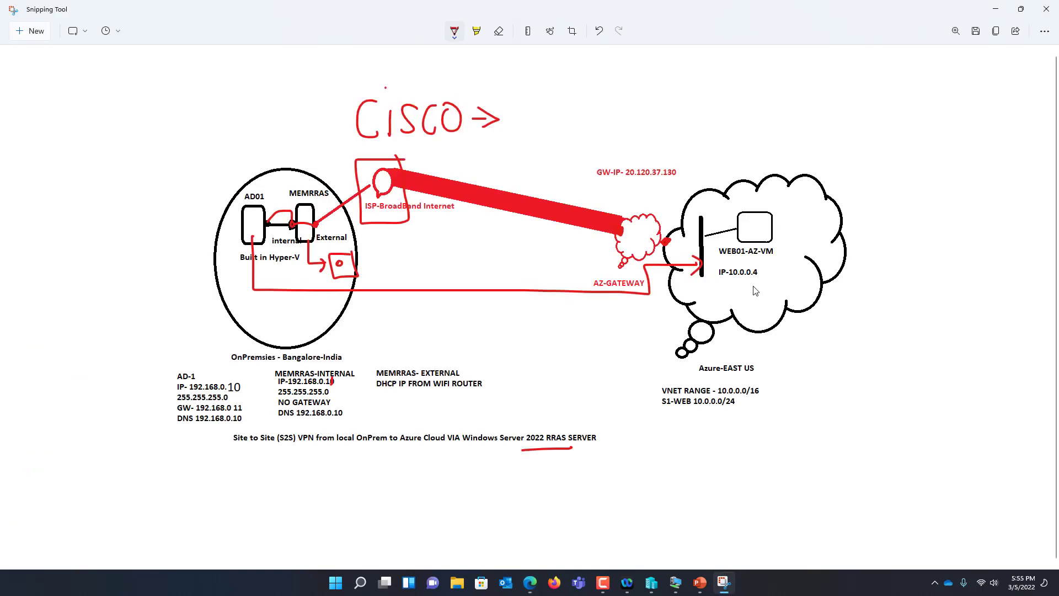
pyautogui.moveTo(768, 266)
pyautogui.mouseDown()
pyautogui.moveTo(719, 261)
pyautogui.moveTo(716, 298)
pyautogui.moveTo(770, 289)
pyautogui.moveTo(763, 270)
pyautogui.mouseUp()
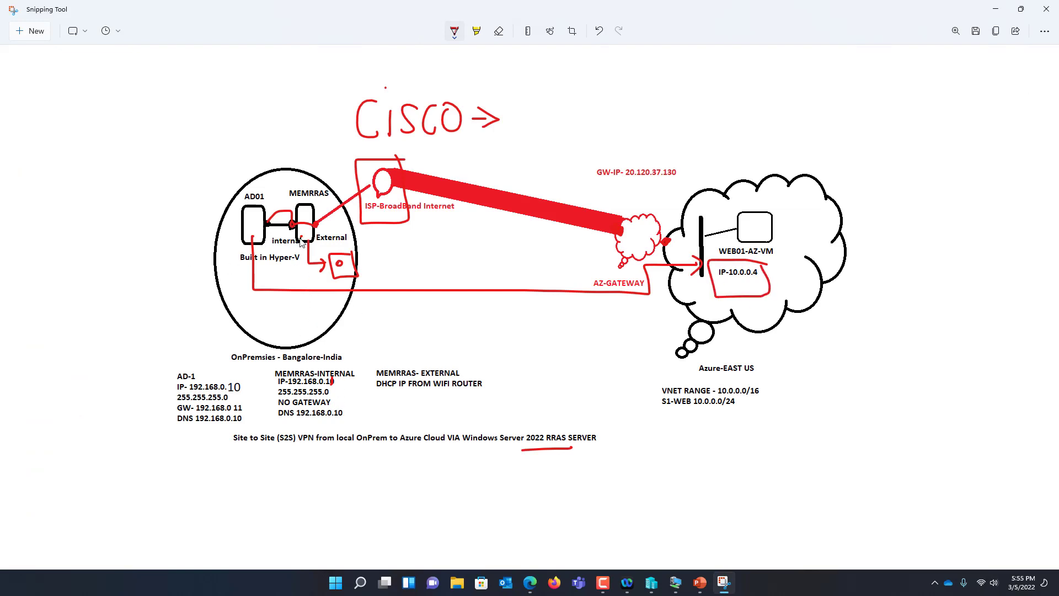
pyautogui.moveTo(298, 308)
pyautogui.mouseDown()
pyautogui.moveTo(390, 320)
pyautogui.moveTo(411, 312)
pyautogui.moveTo(409, 331)
pyautogui.moveTo(437, 325)
pyautogui.moveTo(438, 314)
pyautogui.moveTo(438, 324)
pyautogui.moveTo(454, 314)
pyautogui.moveTo(461, 324)
pyautogui.moveTo(470, 311)
pyautogui.mouseUp()
pyautogui.moveTo(478, 307)
pyautogui.mouseDown()
pyautogui.moveTo(473, 320)
pyautogui.moveTo(478, 308)
pyautogui.moveTo(502, 318)
pyautogui.mouseUp()
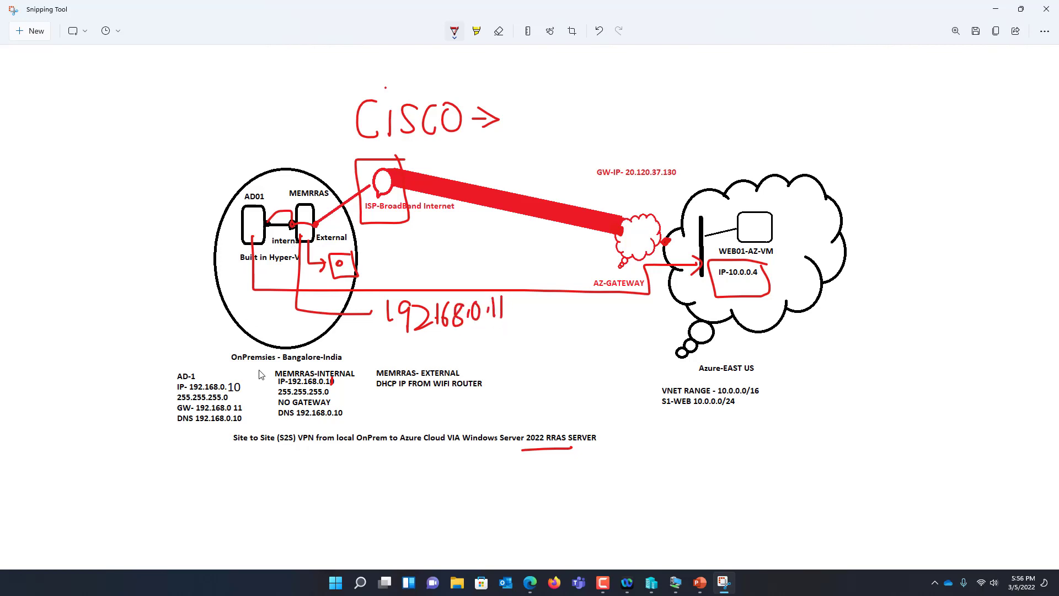
pyautogui.click(996, 9)
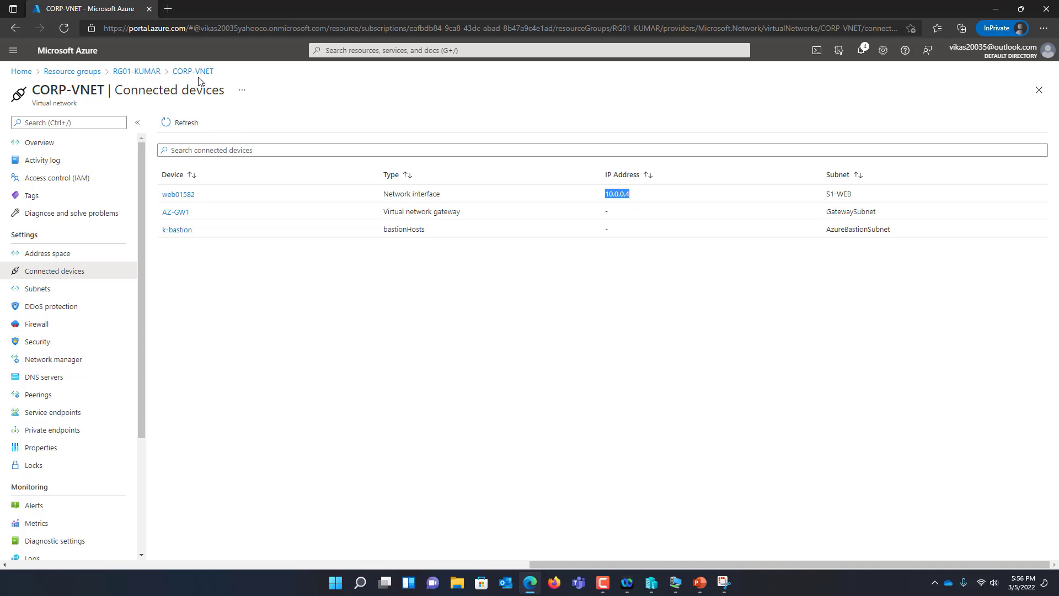
# Confirm AZ-GW1's public IP 20.120.37.130 in its overview from the CORP-VNET resource group
pyautogui.click(138, 72)
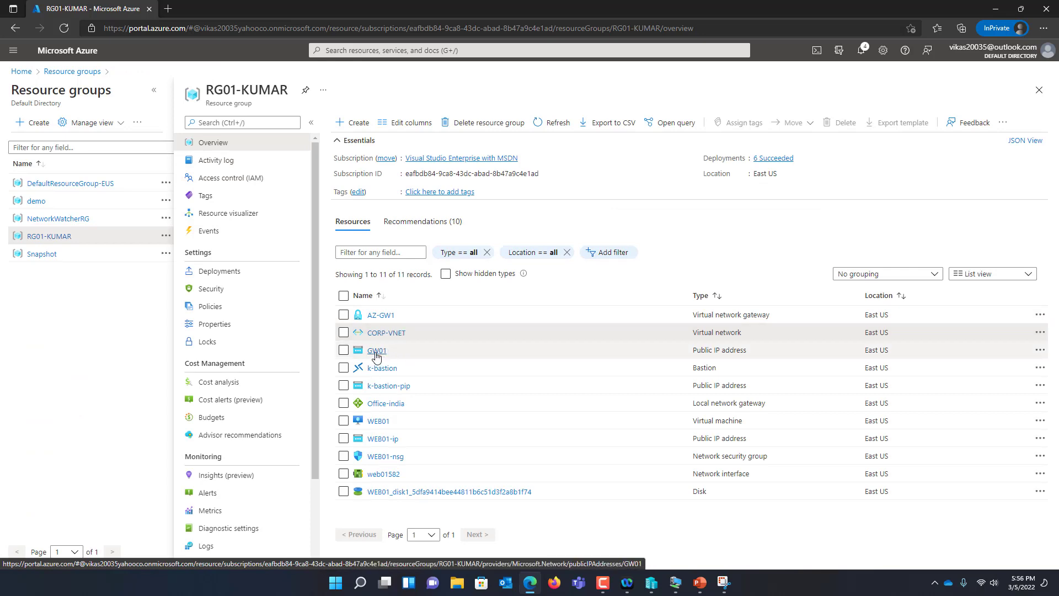
pyautogui.click(386, 333)
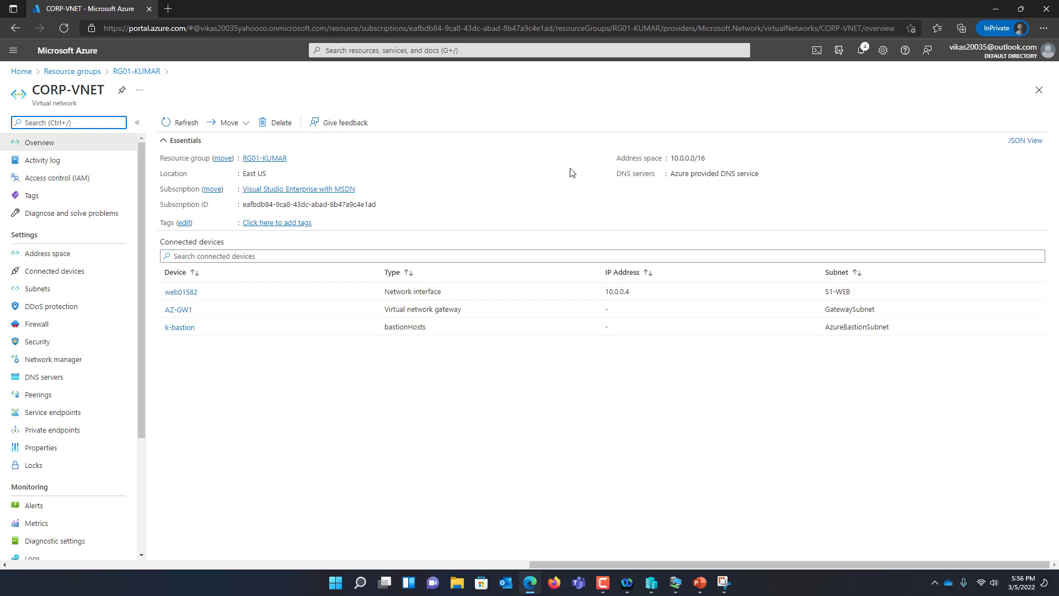
pyautogui.click(136, 71)
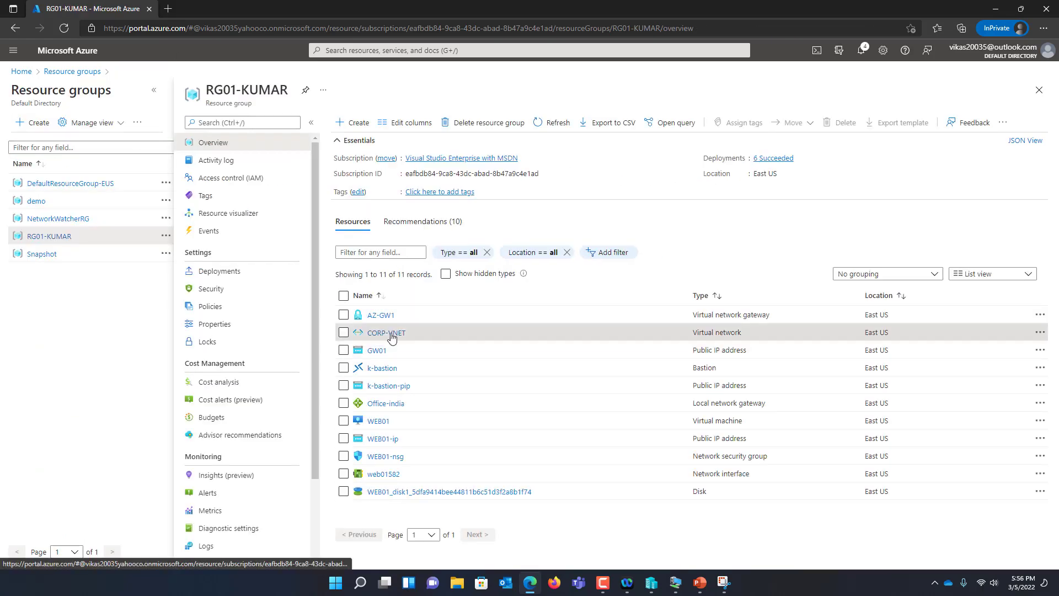
pyautogui.click(384, 317)
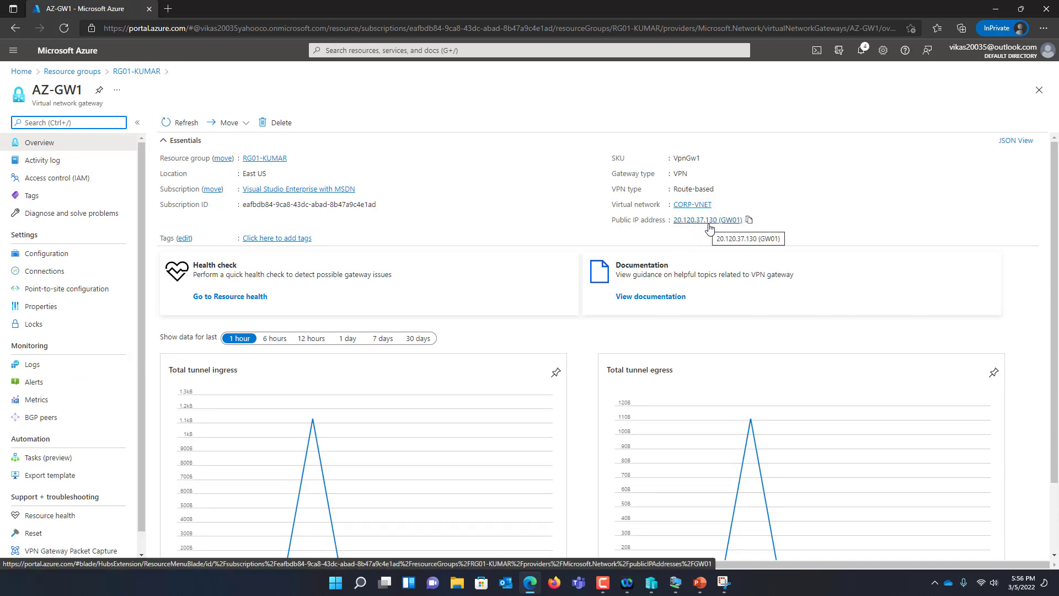
pyautogui.click(724, 582)
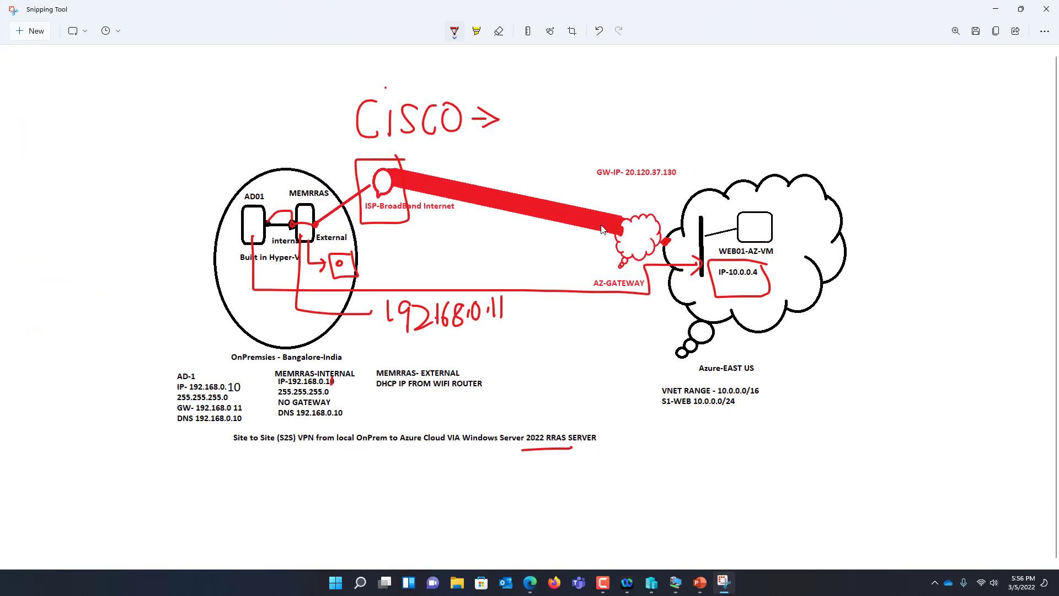
# Draw a red arrow down and right from the AZ-GATEWAY cloud on the diagram
pyautogui.click(995, 9)
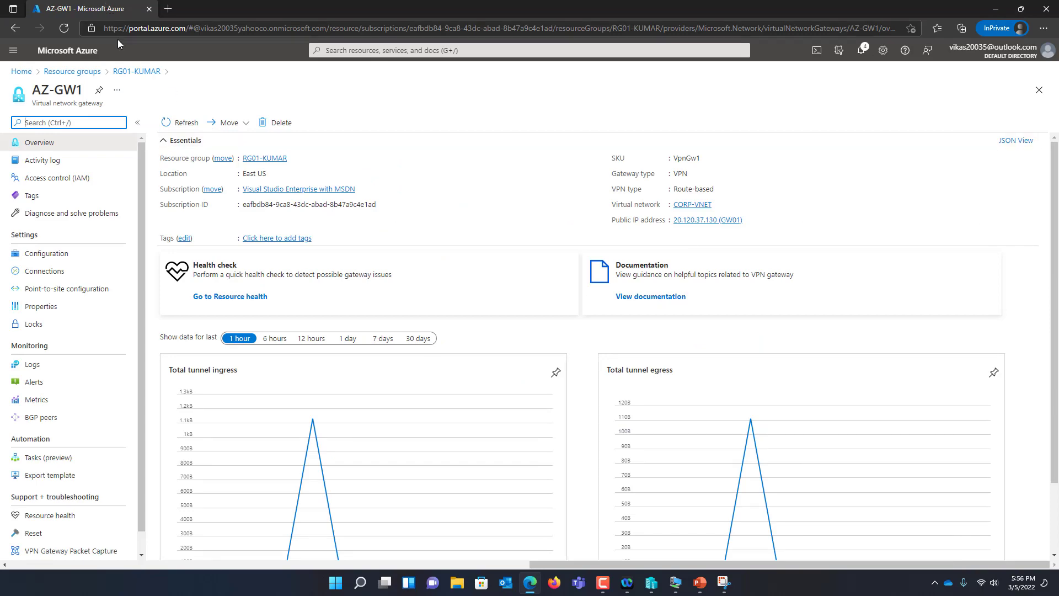
pyautogui.click(22, 73)
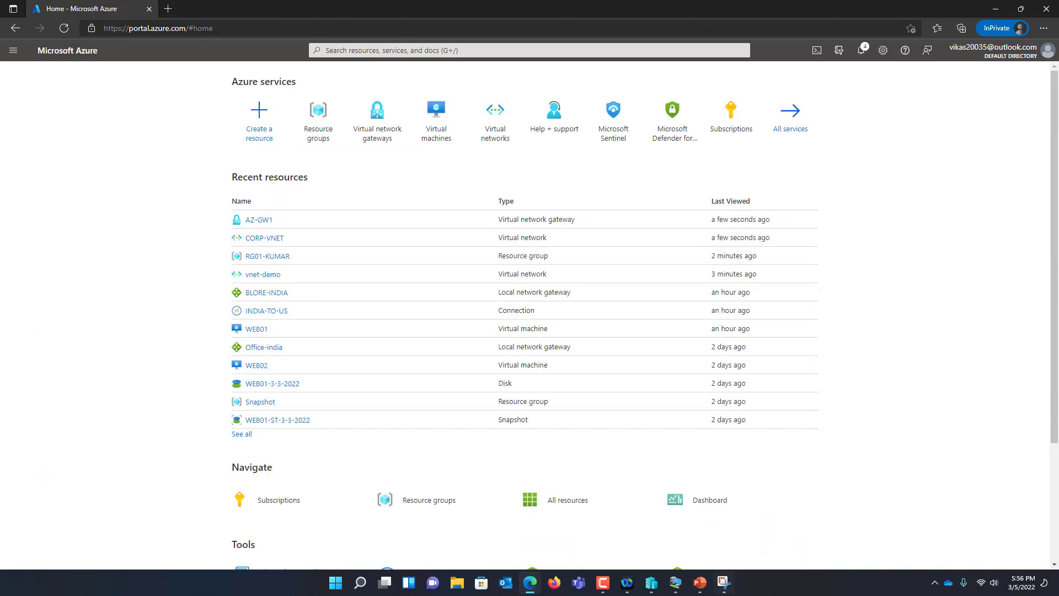
pyautogui.click(724, 591)
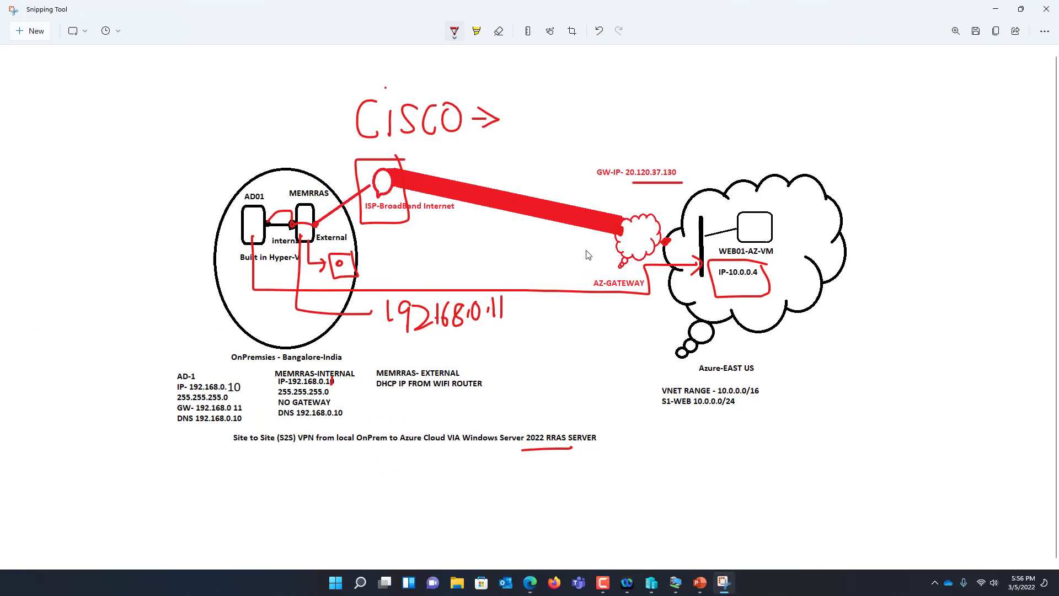
pyautogui.moveTo(633, 255)
pyautogui.mouseDown()
pyautogui.moveTo(662, 453)
pyautogui.moveTo(701, 443)
pyautogui.moveTo(697, 463)
pyautogui.mouseUp()
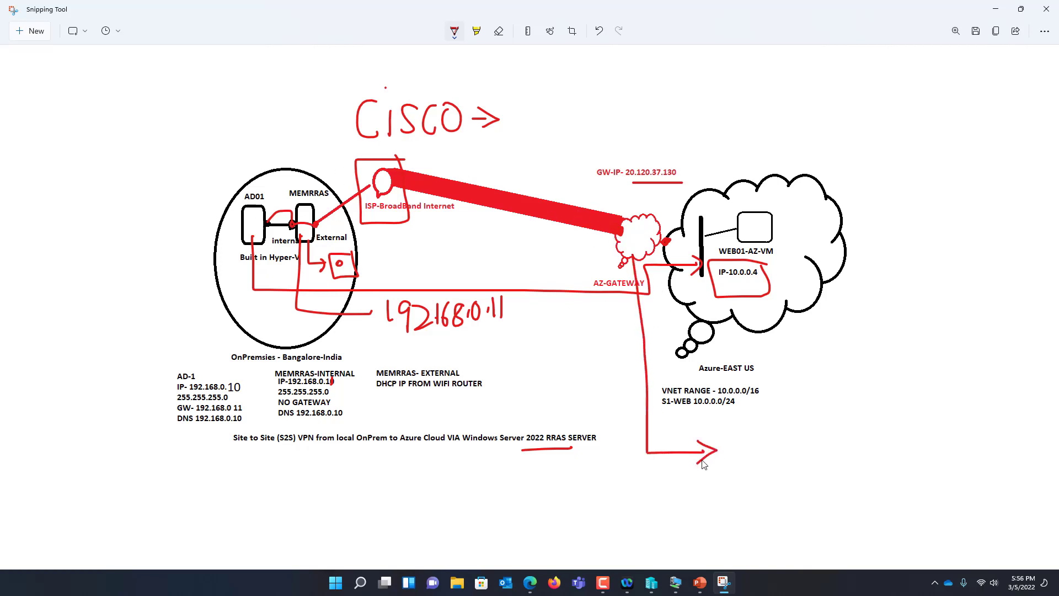
pyautogui.moveTo(741, 421)
pyautogui.mouseDown()
pyautogui.moveTo(758, 461)
pyautogui.moveTo(778, 441)
pyautogui.moveTo(794, 451)
pyautogui.mouseUp()
# Handwrite 'Local Network Gateway' beside the arrow
pyautogui.moveTo(811, 435)
pyautogui.mouseDown()
pyautogui.moveTo(800, 445)
pyautogui.moveTo(816, 456)
pyautogui.mouseUp()
pyautogui.moveTo(820, 411)
pyautogui.mouseDown()
pyautogui.moveTo(819, 458)
pyautogui.moveTo(872, 443)
pyautogui.moveTo(872, 415)
pyautogui.mouseUp()
pyautogui.moveTo(873, 434)
pyautogui.mouseDown()
pyautogui.moveTo(882, 424)
pyautogui.moveTo(887, 443)
pyautogui.mouseUp()
pyautogui.moveTo(896, 396)
pyautogui.mouseDown()
pyautogui.moveTo(896, 450)
pyautogui.moveTo(910, 417)
pyautogui.moveTo(930, 426)
pyautogui.moveTo(943, 418)
pyautogui.moveTo(954, 438)
pyautogui.moveTo(988, 434)
pyautogui.mouseUp()
pyautogui.moveTo(803, 462)
pyautogui.mouseDown()
pyautogui.moveTo(786, 469)
pyautogui.moveTo(801, 487)
pyautogui.mouseUp()
pyautogui.moveTo(823, 481)
pyautogui.mouseDown()
pyautogui.moveTo(811, 494)
pyautogui.moveTo(828, 477)
pyautogui.moveTo(830, 501)
pyautogui.moveTo(837, 471)
pyautogui.mouseUp()
pyautogui.moveTo(843, 485)
pyautogui.mouseDown()
pyautogui.moveTo(852, 477)
pyautogui.moveTo(861, 493)
pyautogui.moveTo(882, 463)
pyautogui.moveTo(902, 482)
pyautogui.moveTo(901, 503)
pyautogui.mouseUp()
pyautogui.click(894, 463)
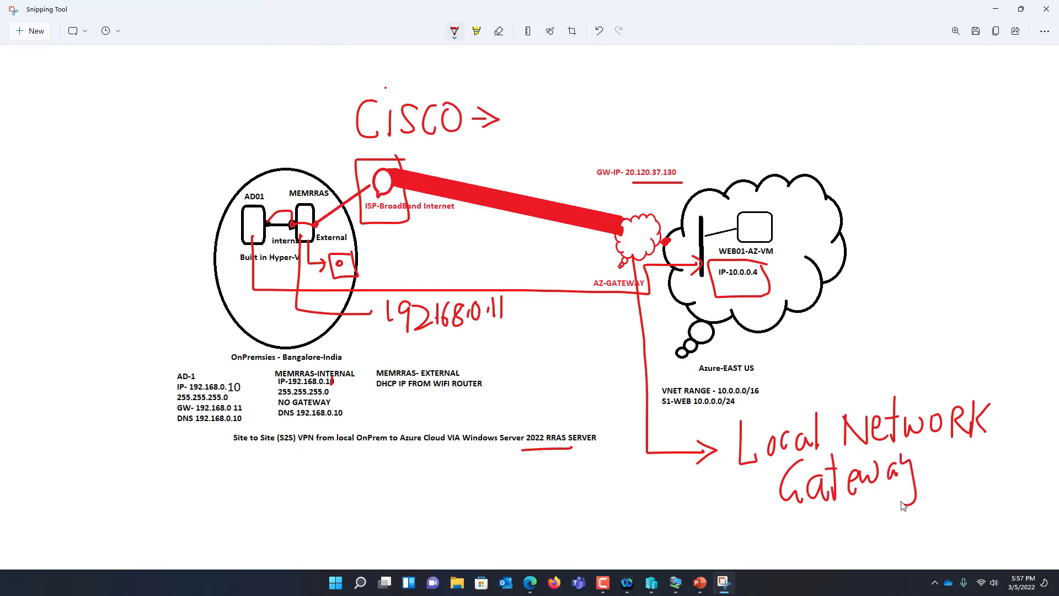
# Find Local network gateway in Create a resource and start creating one
pyautogui.click(530, 582)
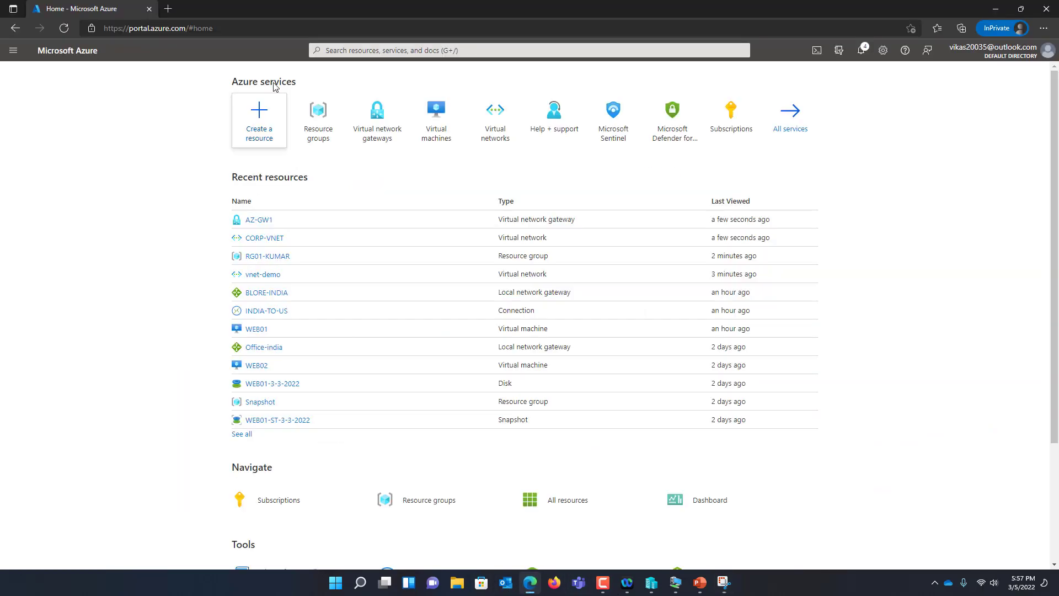
pyautogui.click(265, 132)
pyautogui.write('LOCAL NET')
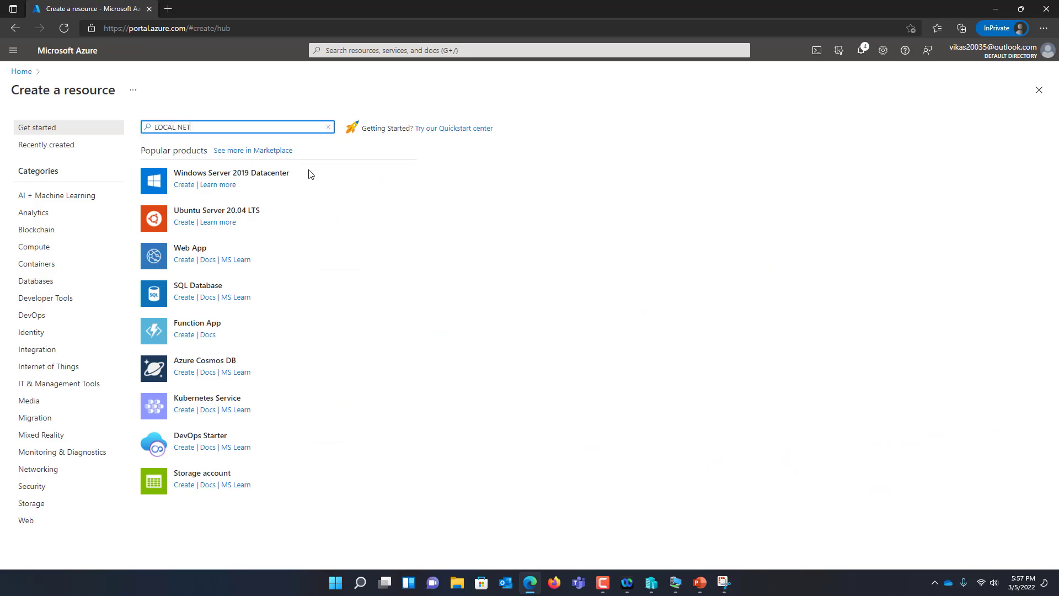
pyautogui.write('WORK GATEWAY')
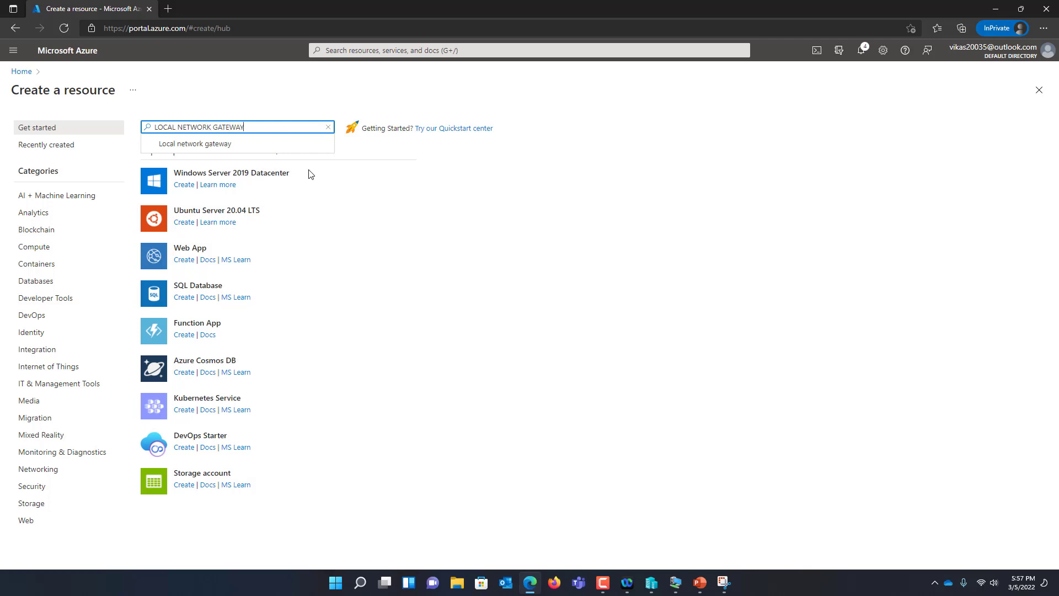
pyautogui.click(208, 144)
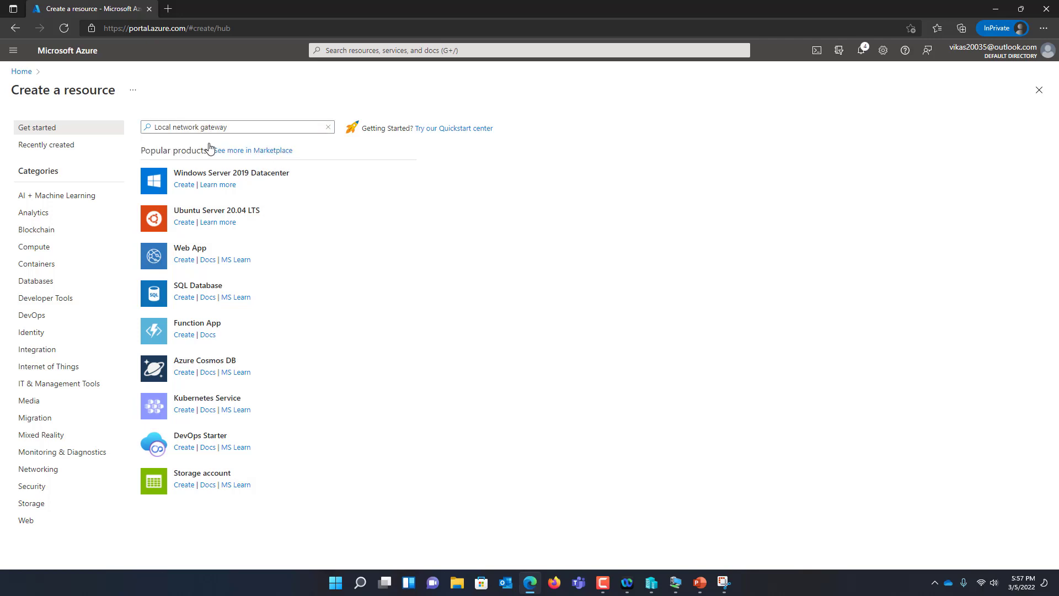
pyautogui.moveTo(35, 265); pyautogui.dragTo(303, 266)
pyautogui.moveTo(442, 265); pyautogui.dragTo(568, 265)
pyautogui.click(94, 200)
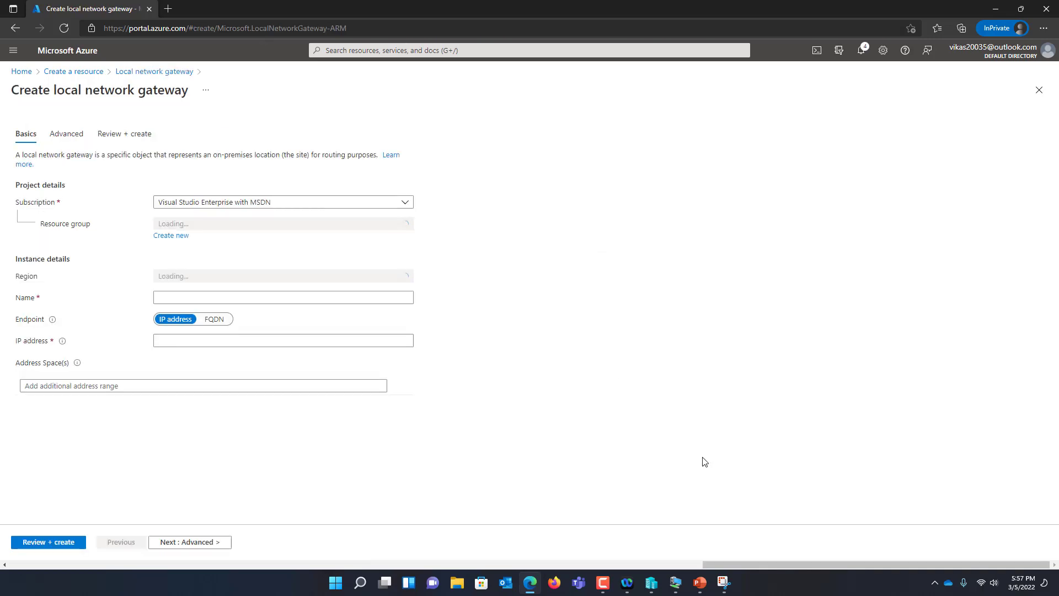
# Set resource group RG01-KUMAR, region East US and name BANGALORE-INDIA-TO-AZURE
pyautogui.click(196, 226)
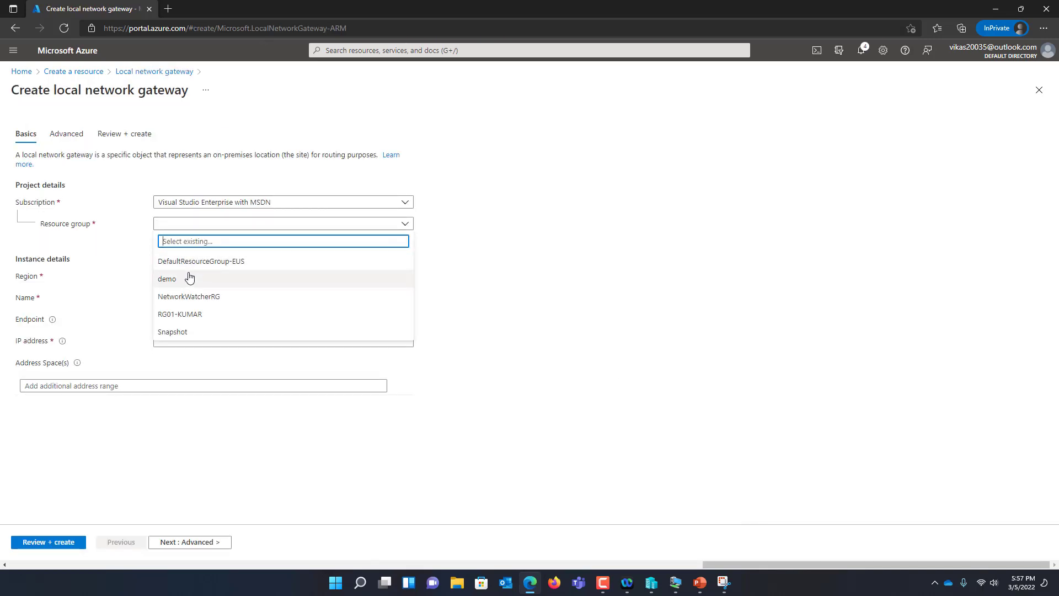
pyautogui.click(199, 316)
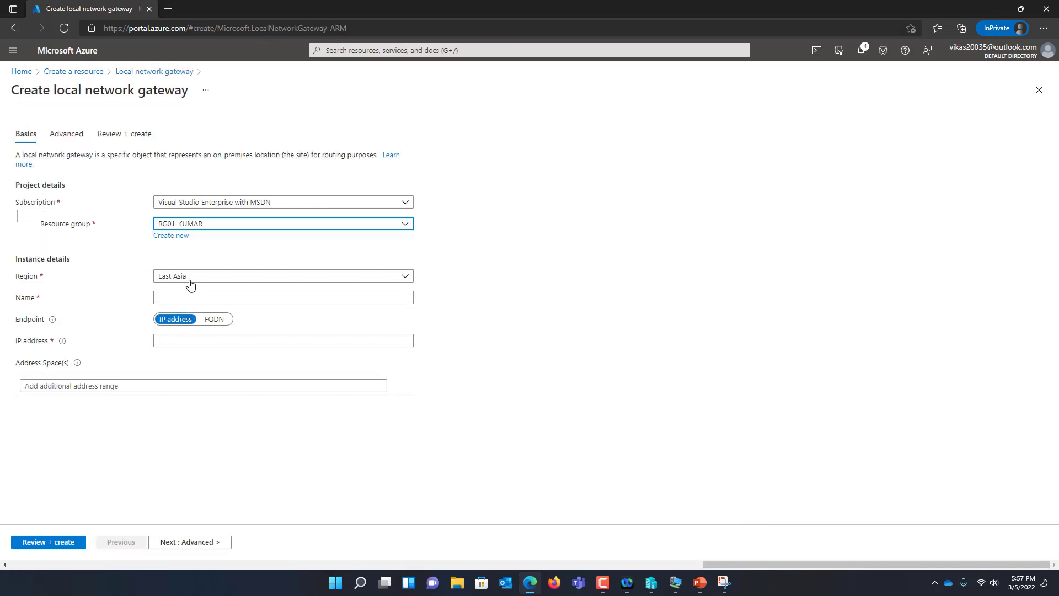
pyautogui.click(193, 277)
pyautogui.write('EA')
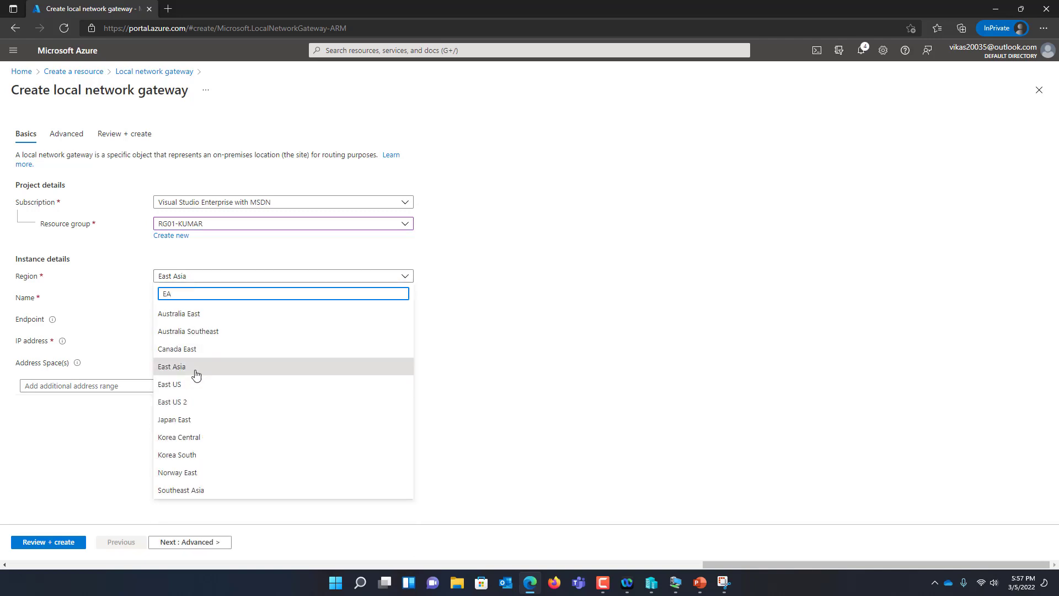
pyautogui.click(195, 384)
pyautogui.click(171, 294)
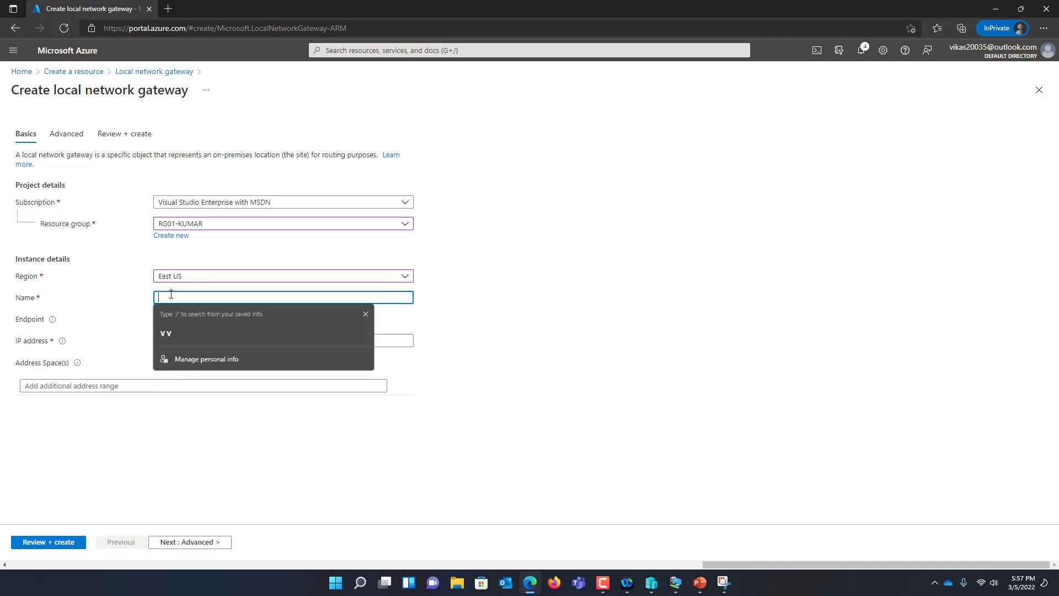
pyautogui.write('BANGALORE-INDIA-TO-AZURE')
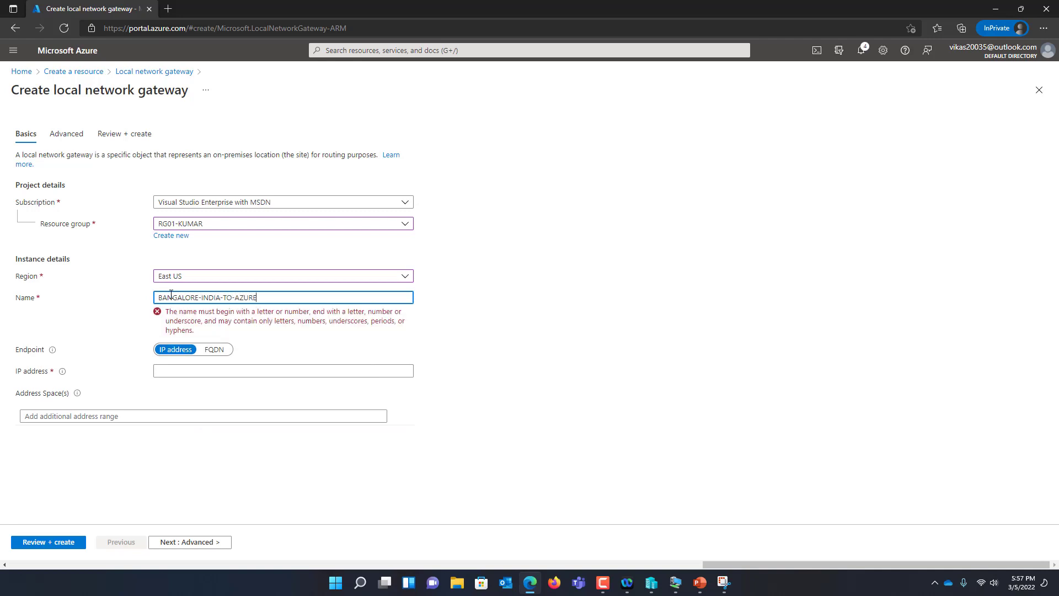
pyautogui.click(161, 342)
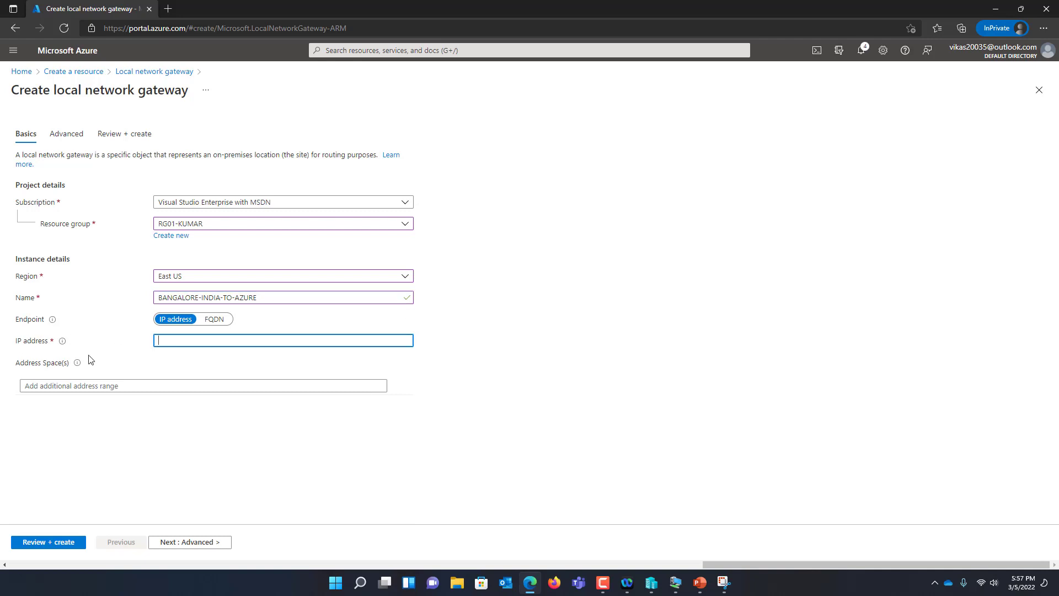
pyautogui.click(167, 8)
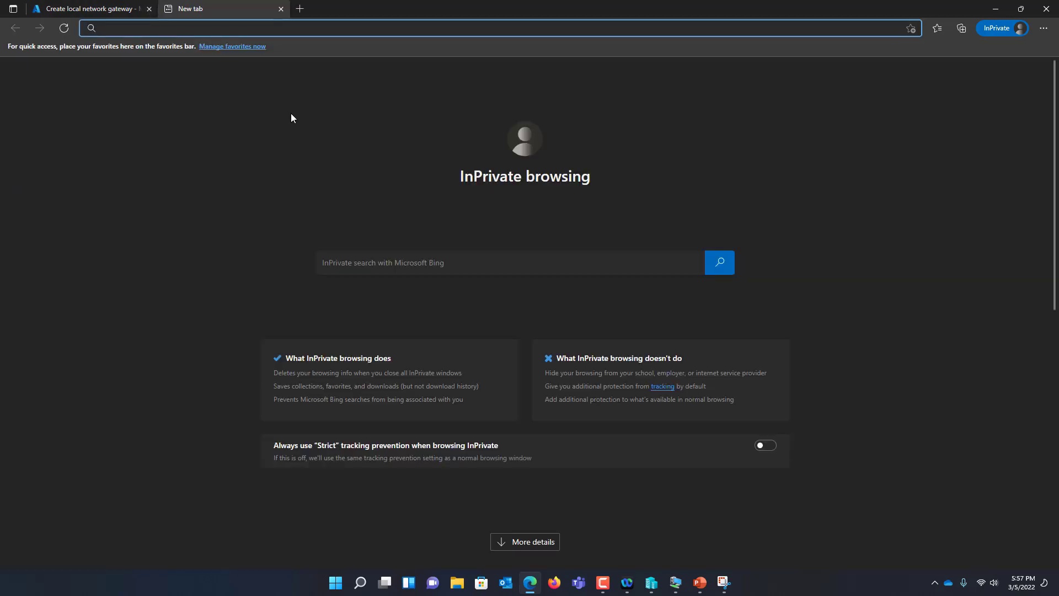
pyautogui.write('WHAT')
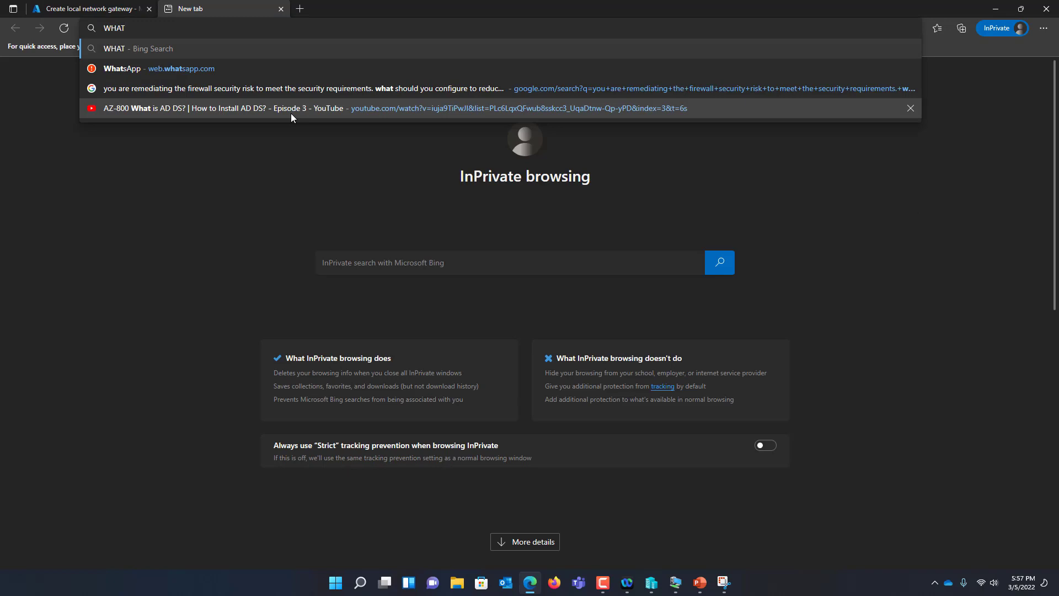
pyautogui.write(' IS')
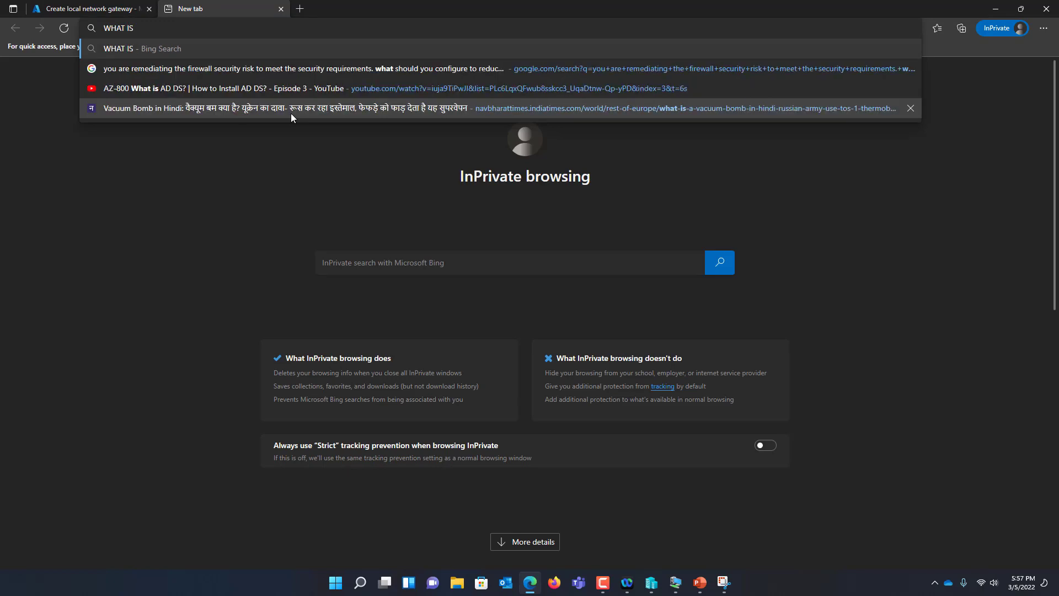
pyautogui.write(' MY IP')
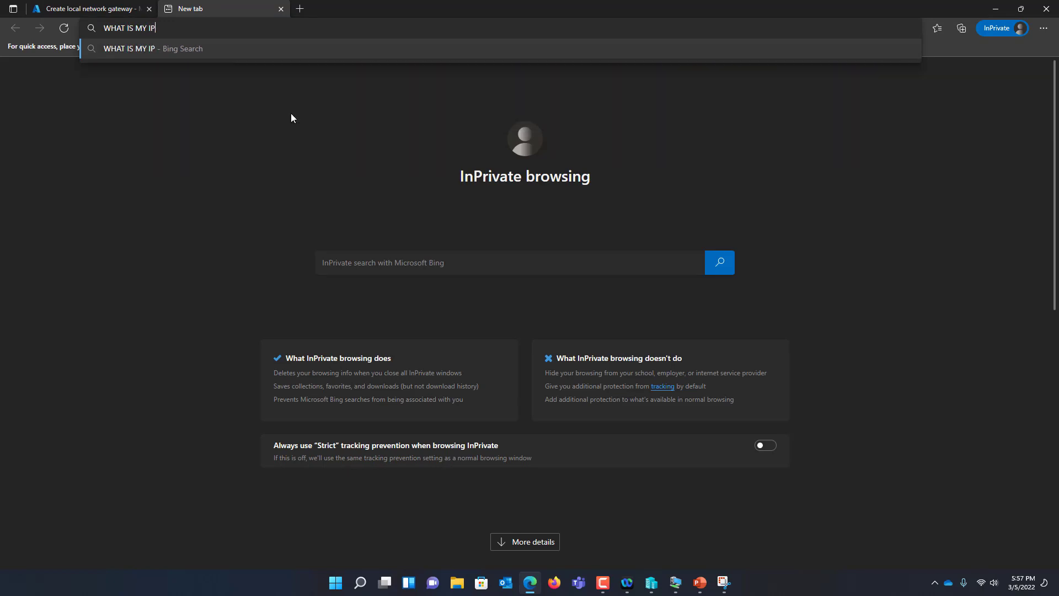
pyautogui.press('Return')
pyautogui.moveTo(226, 164); pyautogui.dragTo(99, 160)
pyautogui.rightClick(115, 162)
pyautogui.click(139, 171)
# Mark a dot and an X above the on-premises ellipse on the network diagram
pyautogui.click(724, 581)
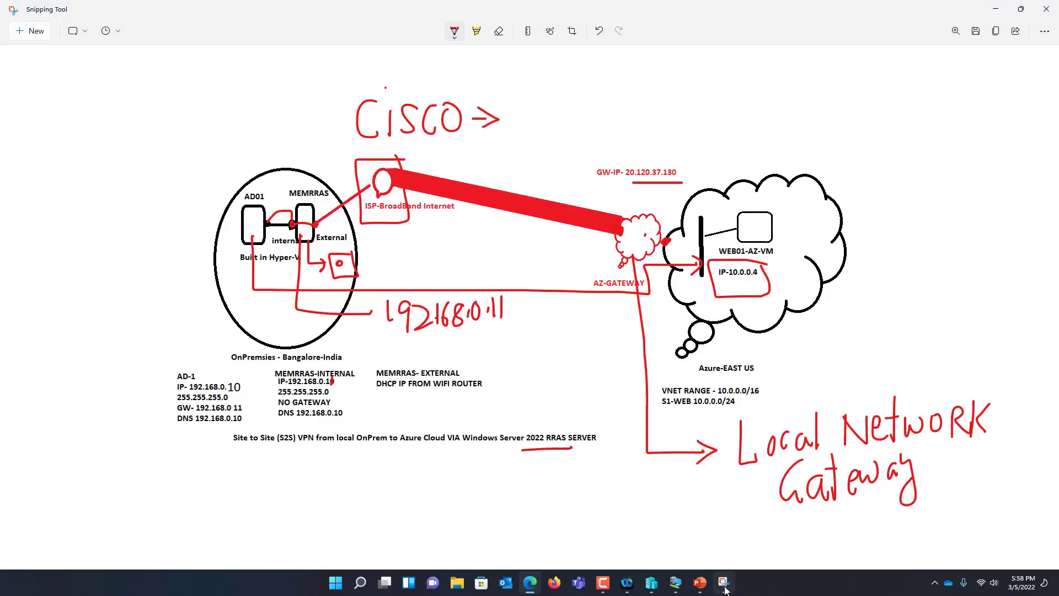
pyautogui.click(223, 131)
pyautogui.moveTo(285, 145)
pyautogui.mouseDown()
pyautogui.moveTo(296, 159)
pyautogui.moveTo(284, 160)
pyautogui.mouseUp()
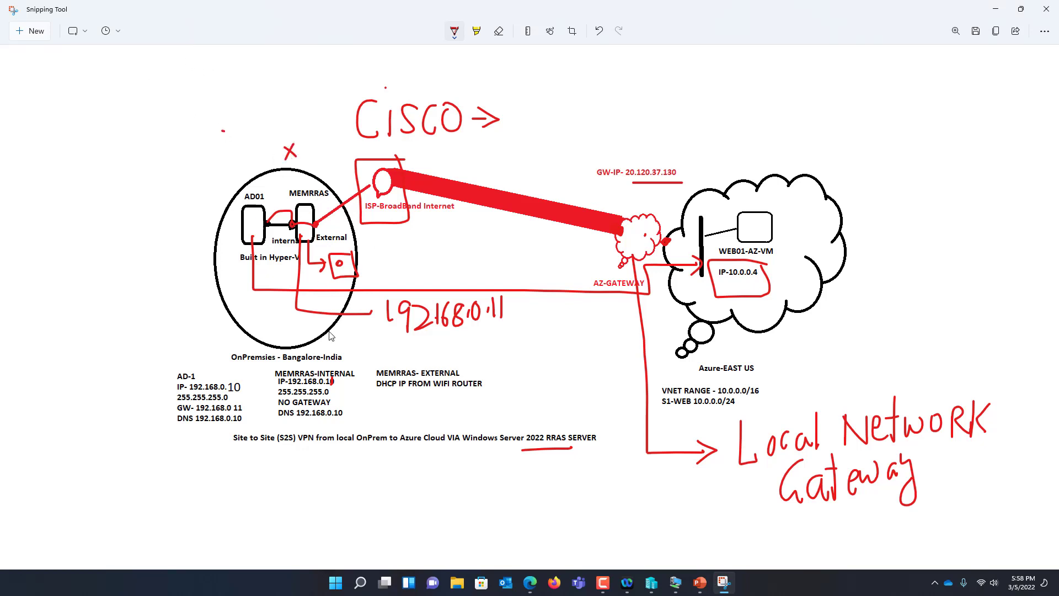
pyautogui.click(996, 9)
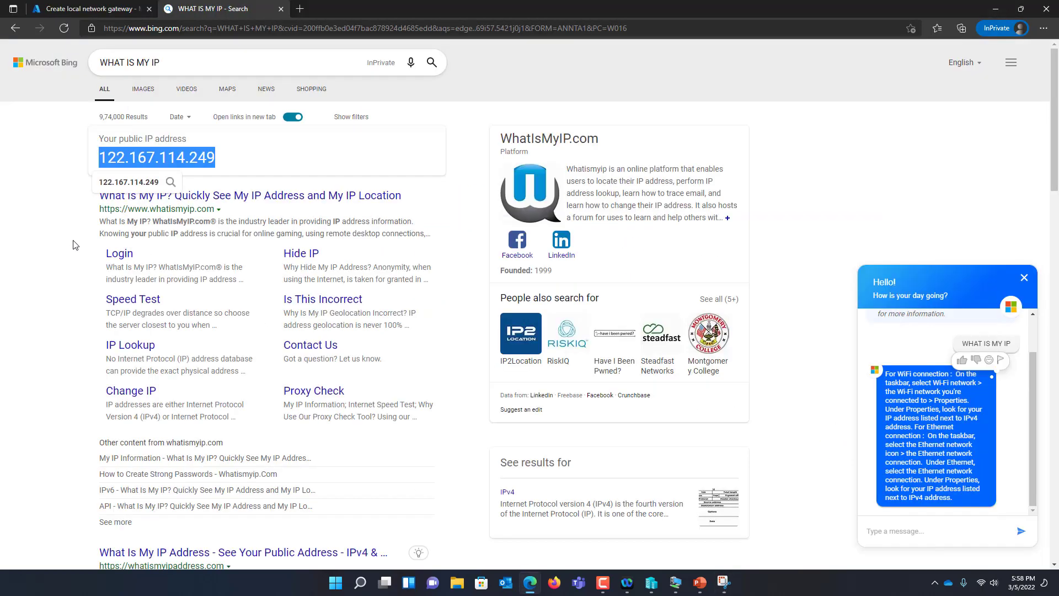
# Enter the public IP 122.167.114.249 in the local network gateway's IP address field
pyautogui.click(82, 8)
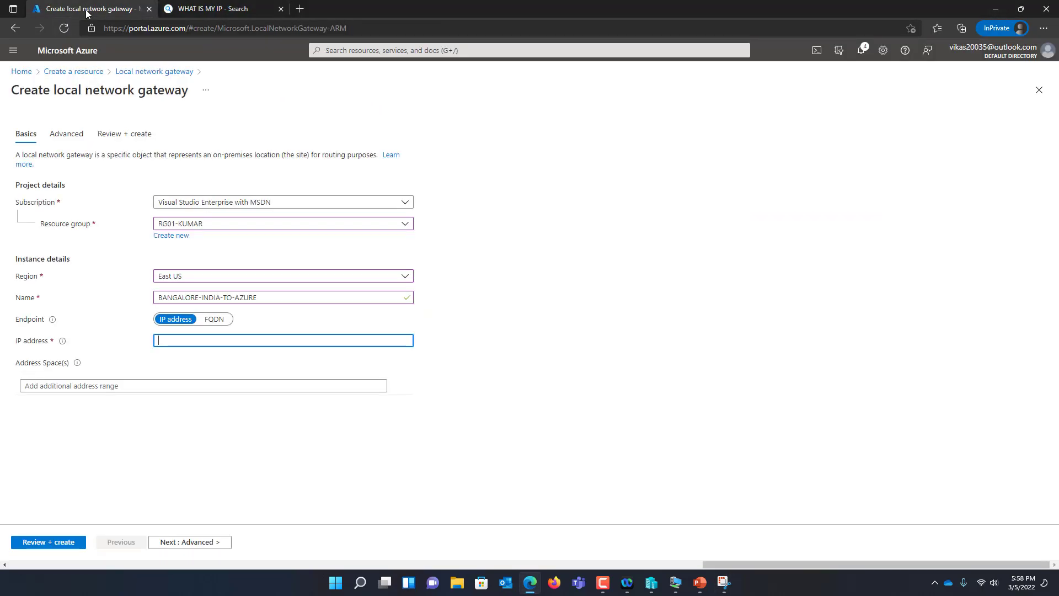
pyautogui.rightClick(214, 341)
pyautogui.click(255, 139)
pyautogui.click(228, 9)
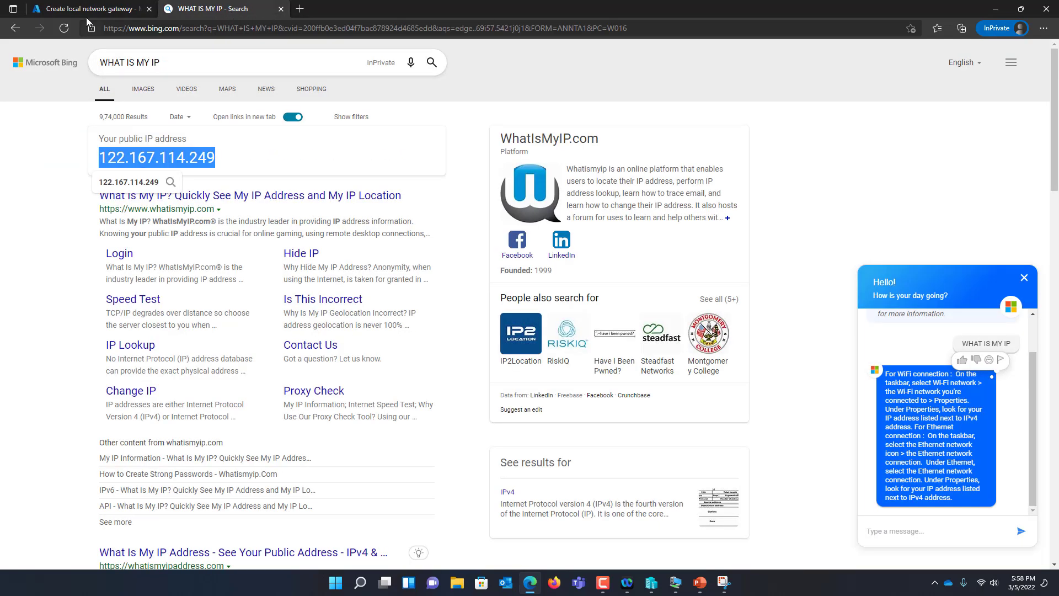
pyautogui.click(88, 9)
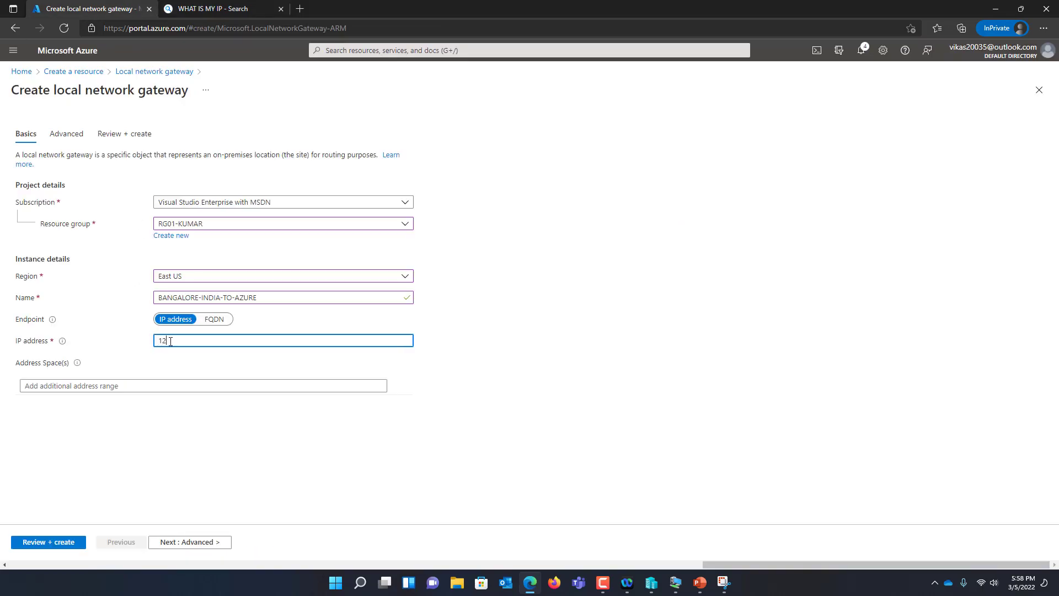
pyautogui.write('122.167.')
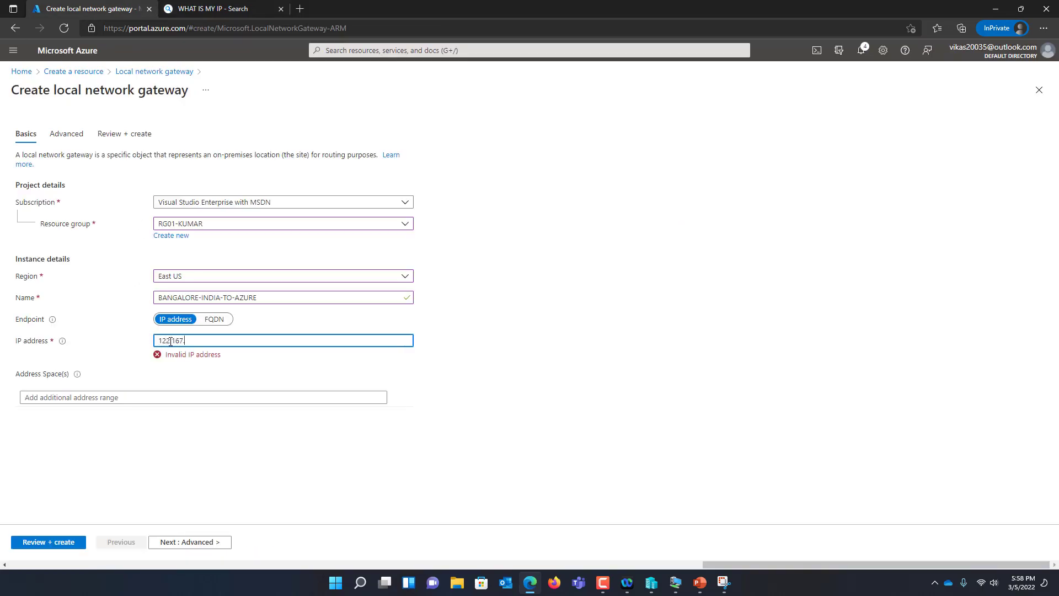
pyautogui.click(243, 9)
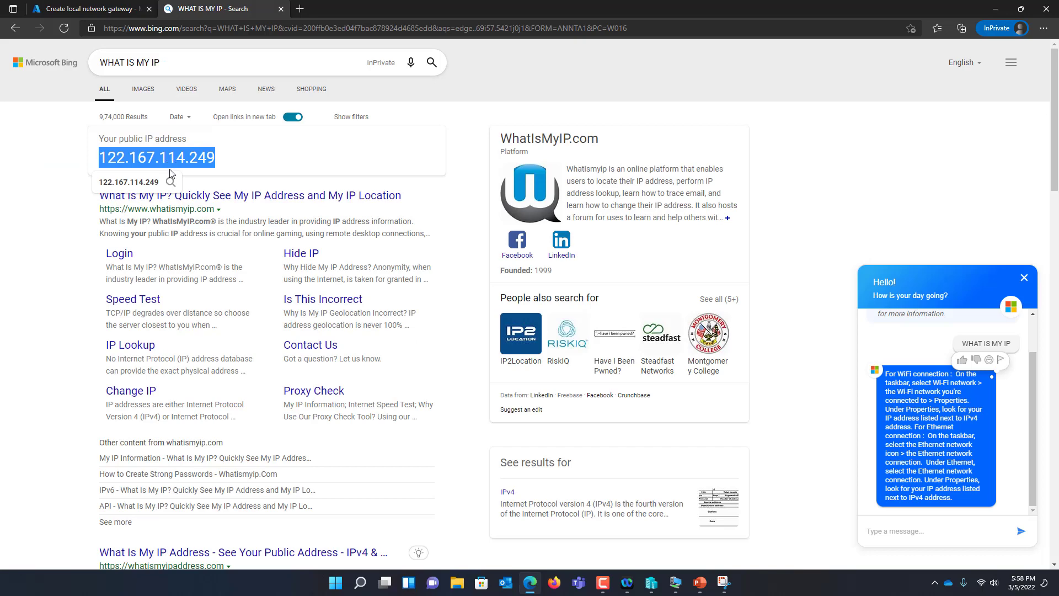
pyautogui.click(91, 10)
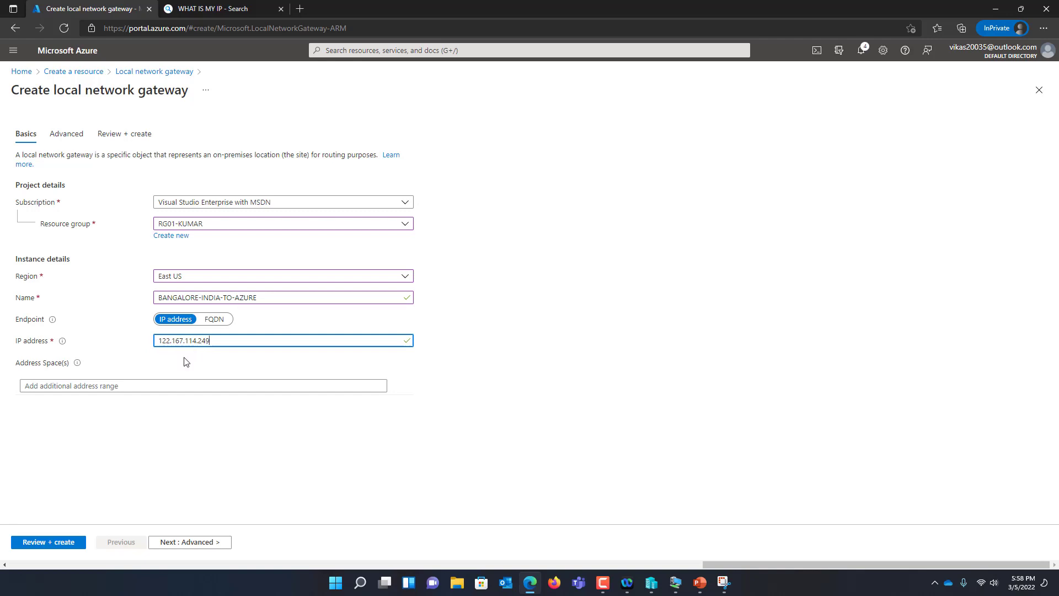
# Enter the address space 192.168.0.0/24, checked against the network diagram
pyautogui.click(166, 386)
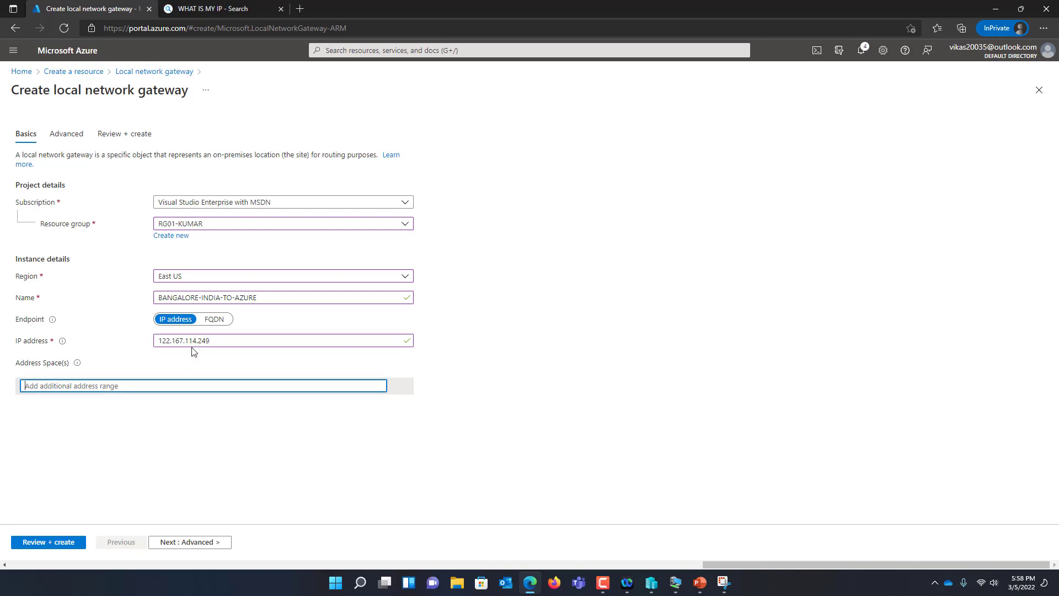
pyautogui.click(723, 583)
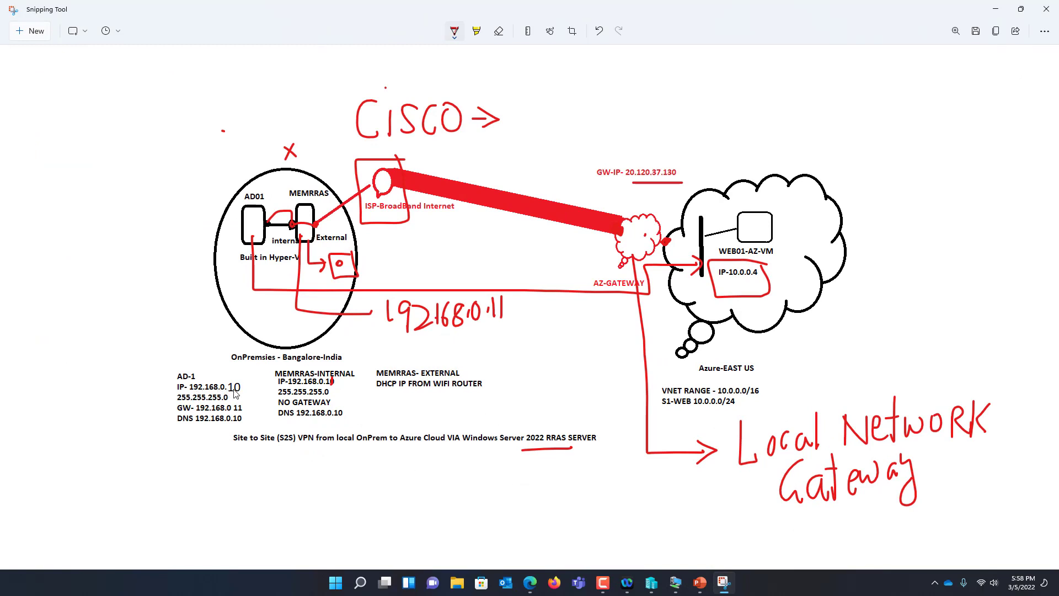
pyautogui.click(999, 10)
pyautogui.write('192.168.0.0/24')
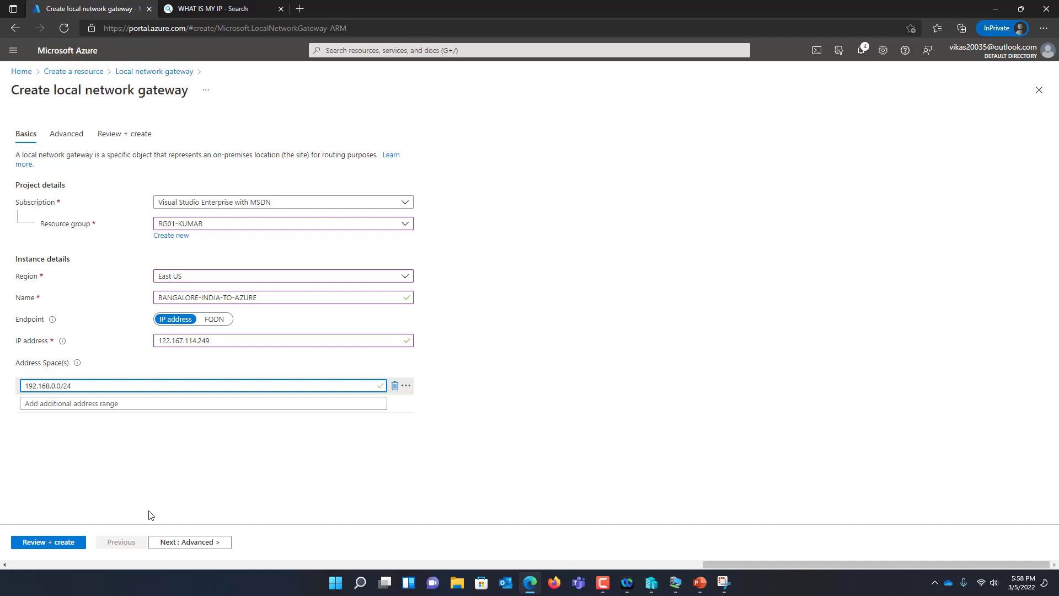
pyautogui.click(157, 501)
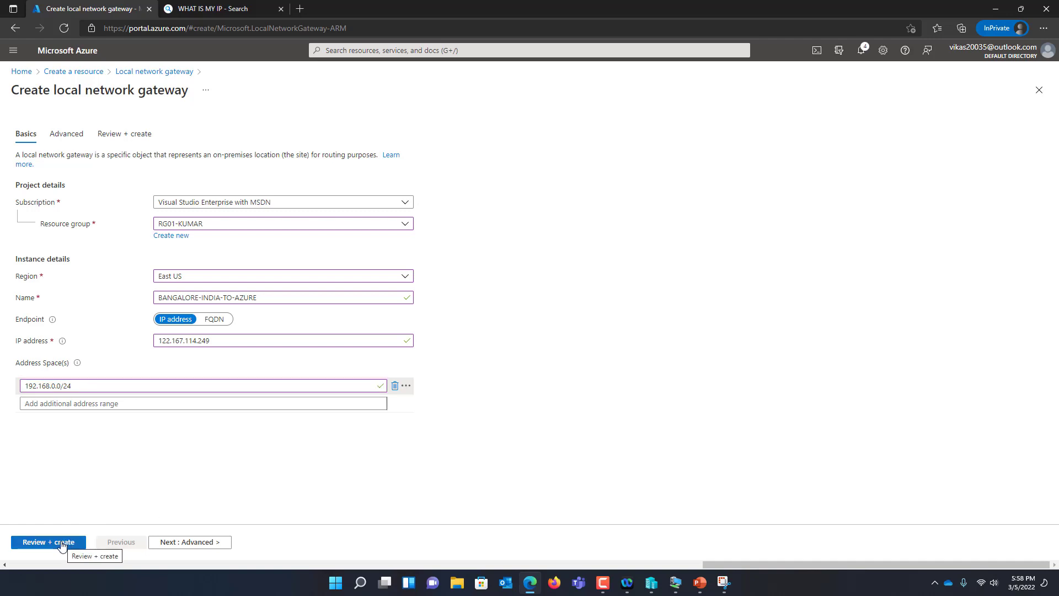
# Review and create the BANGALORE-INDIA-TO-AZURE gateway, waiting until the RG01-KUMAR deployment completes
pyautogui.click(62, 543)
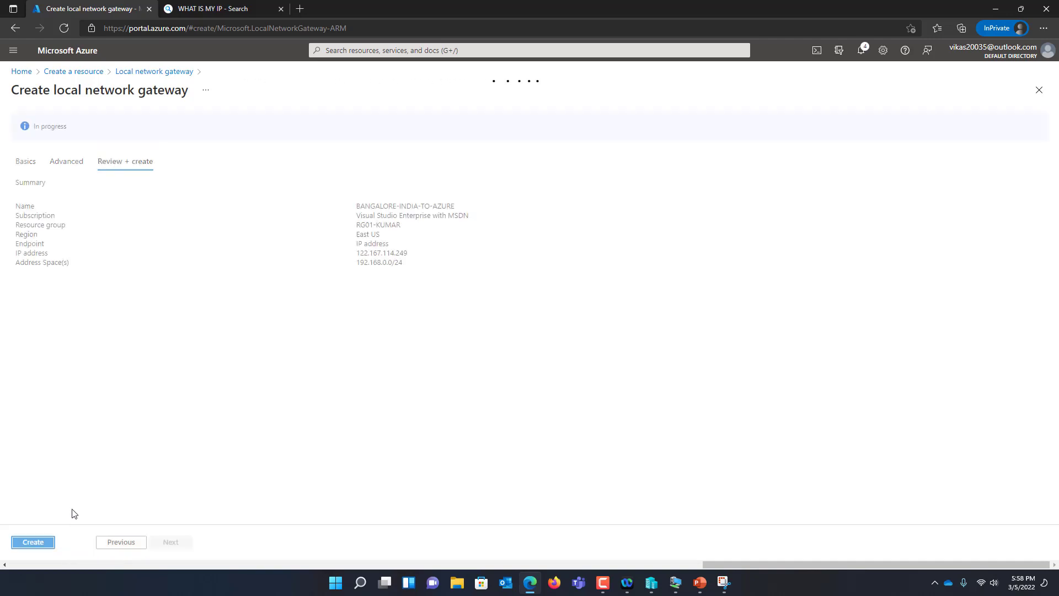
pyautogui.click(46, 542)
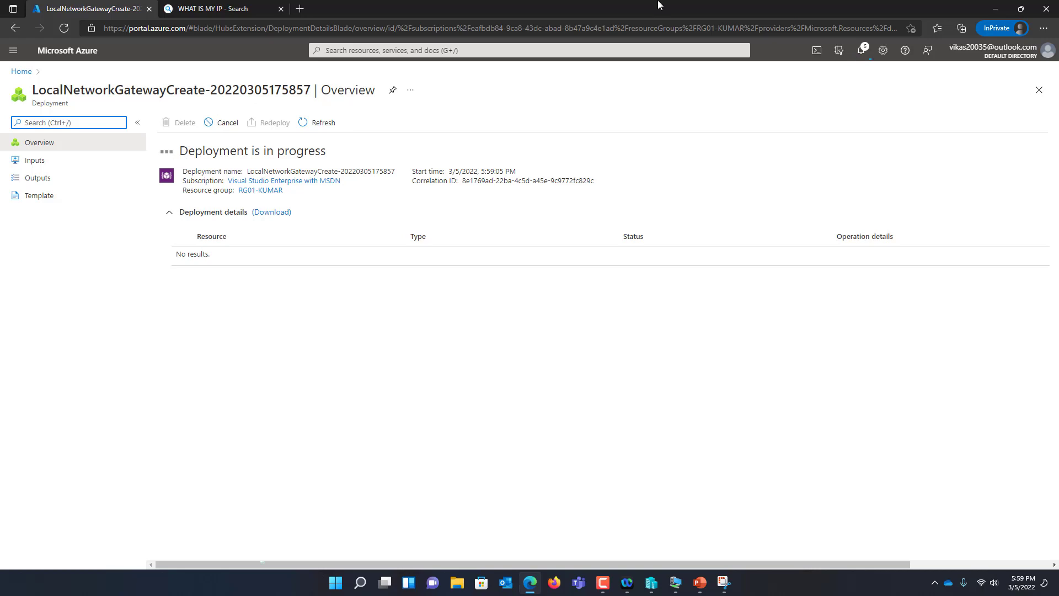
pyautogui.press('F10')
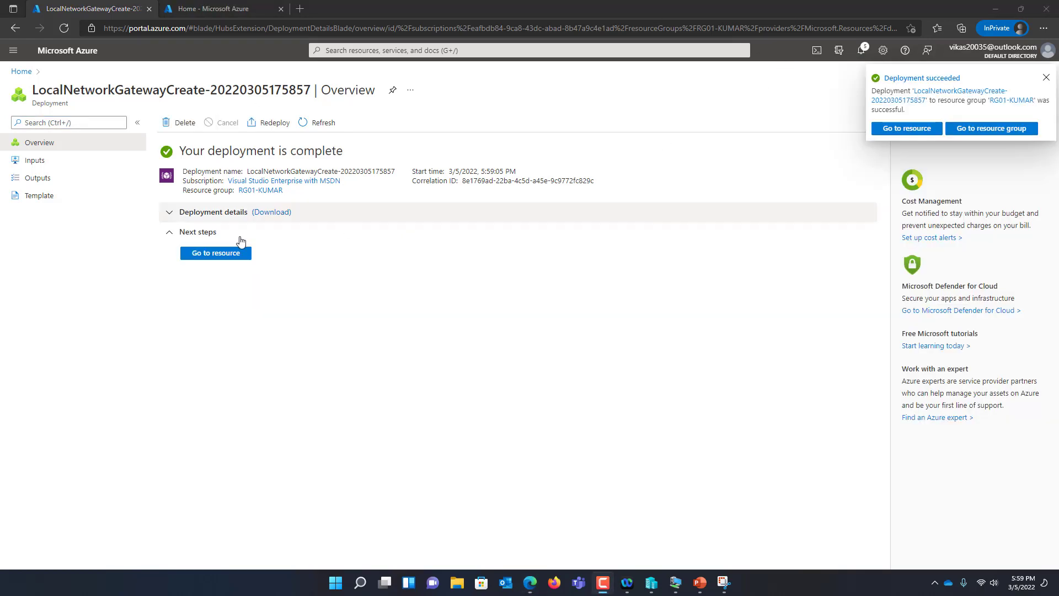
# Start adding a new connection on the AZ-GW1 gateway's Connections page
pyautogui.click(22, 71)
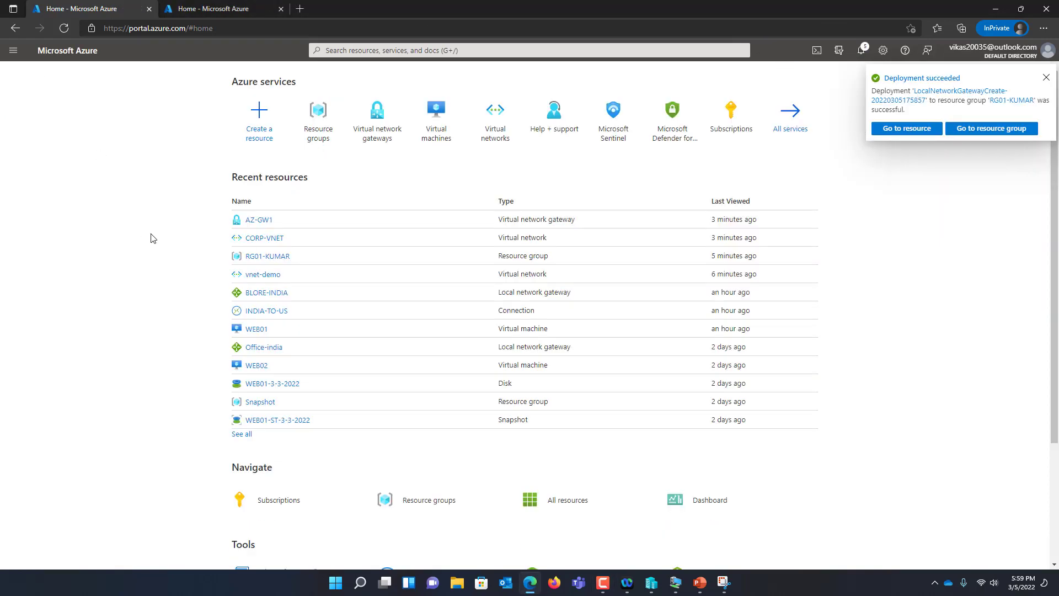
pyautogui.click(263, 221)
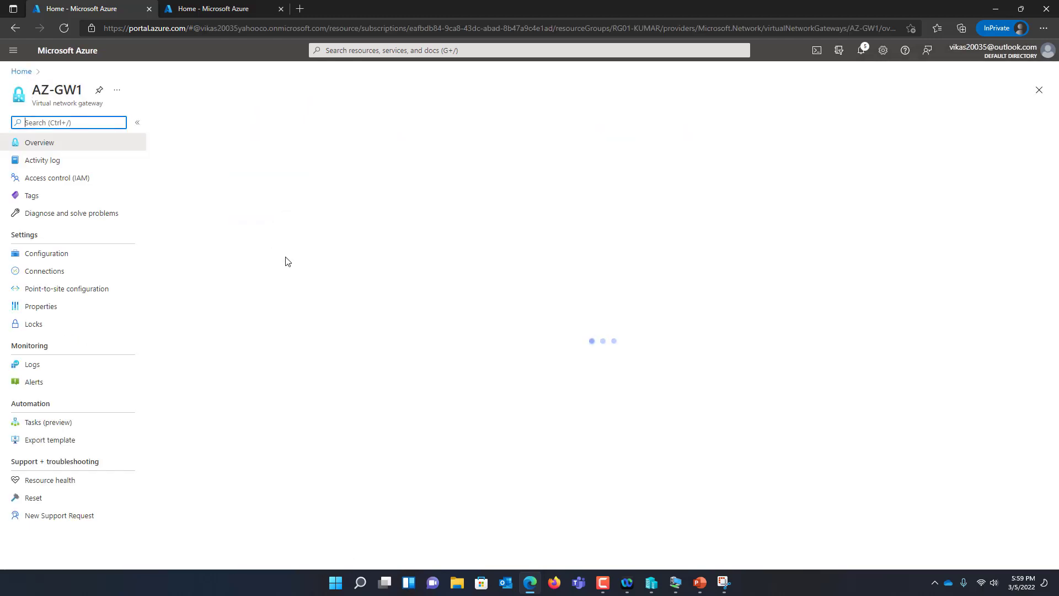
pyautogui.click(52, 272)
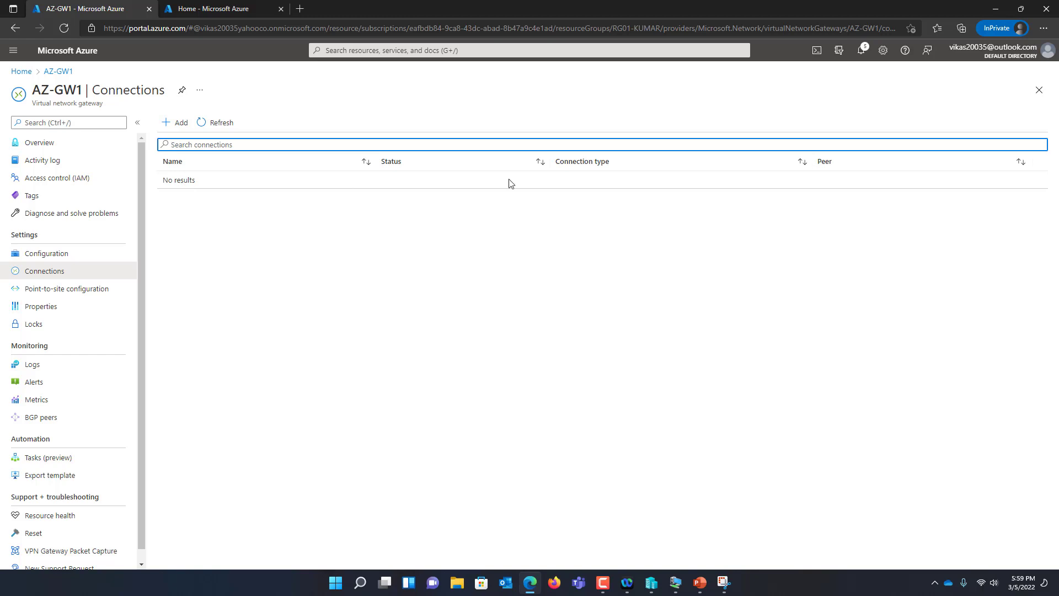
pyautogui.click(184, 124)
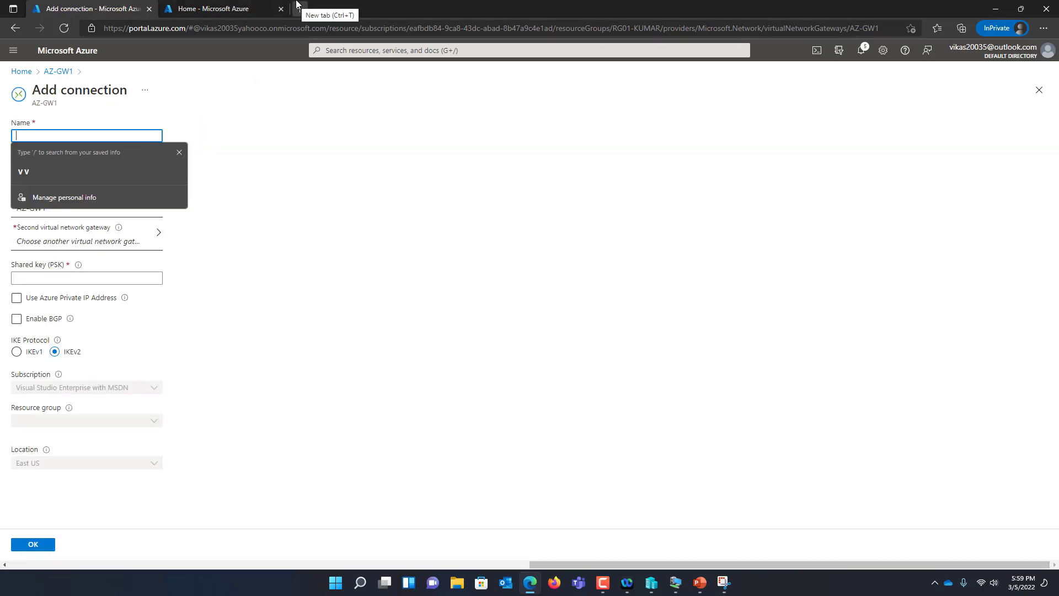
# Name it BANGALORE-INDIA-TO-EAST-US, Site-to-site (IPsec), using local gateway BANGALORE-INDIA-TO-AZURE
pyautogui.write('BANGALORE-INDIA-TO-EAST-US')
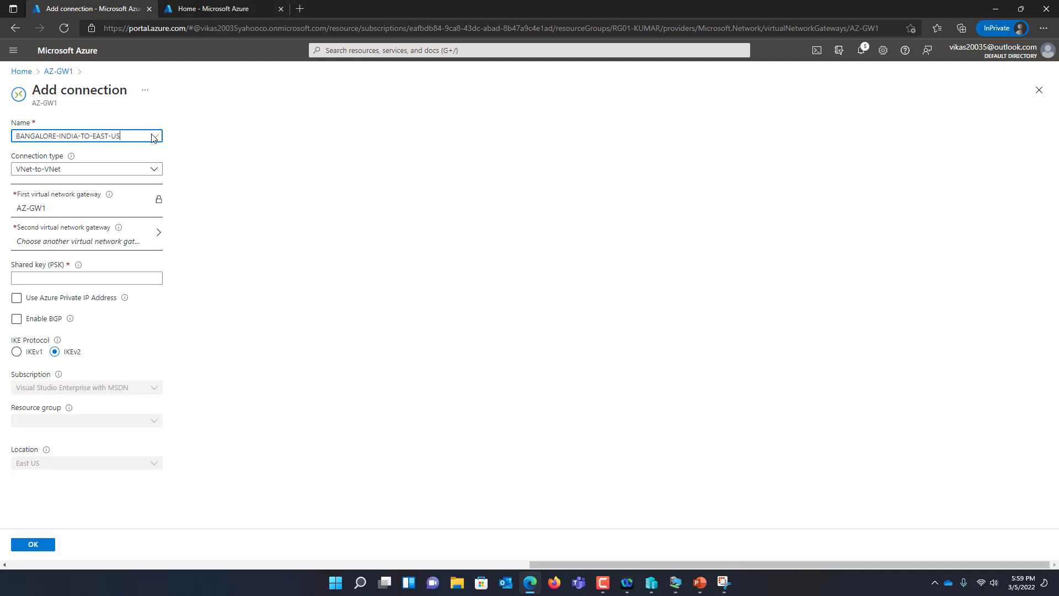
pyautogui.click(152, 169)
pyautogui.click(123, 203)
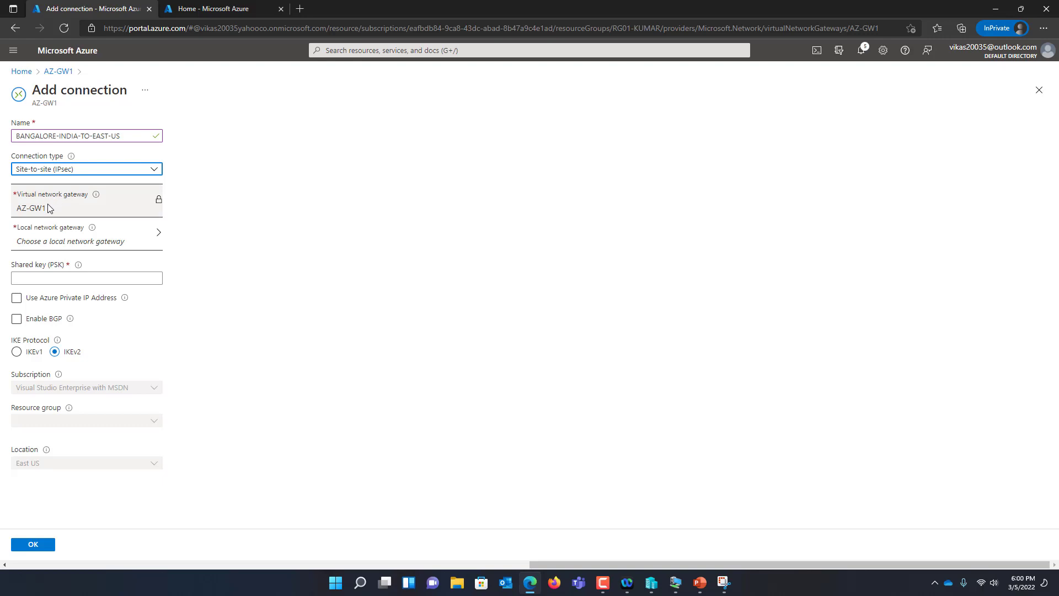
pyautogui.click(76, 248)
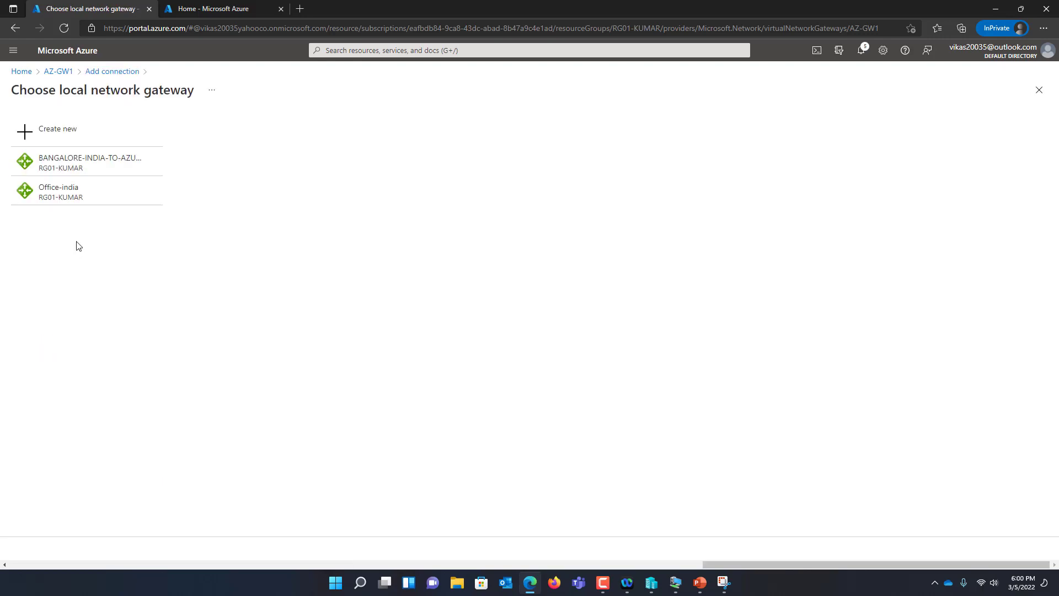
pyautogui.click(75, 165)
# Enter the shared key, leave BGP off, and create the connection
pyautogui.click(93, 279)
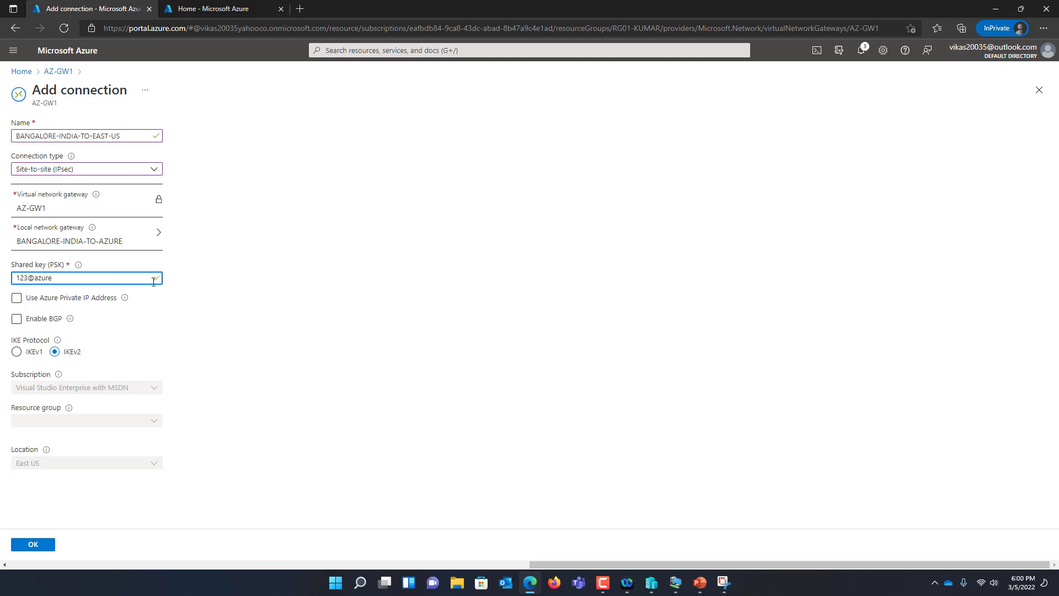
pyautogui.click(220, 310)
pyautogui.click(47, 320)
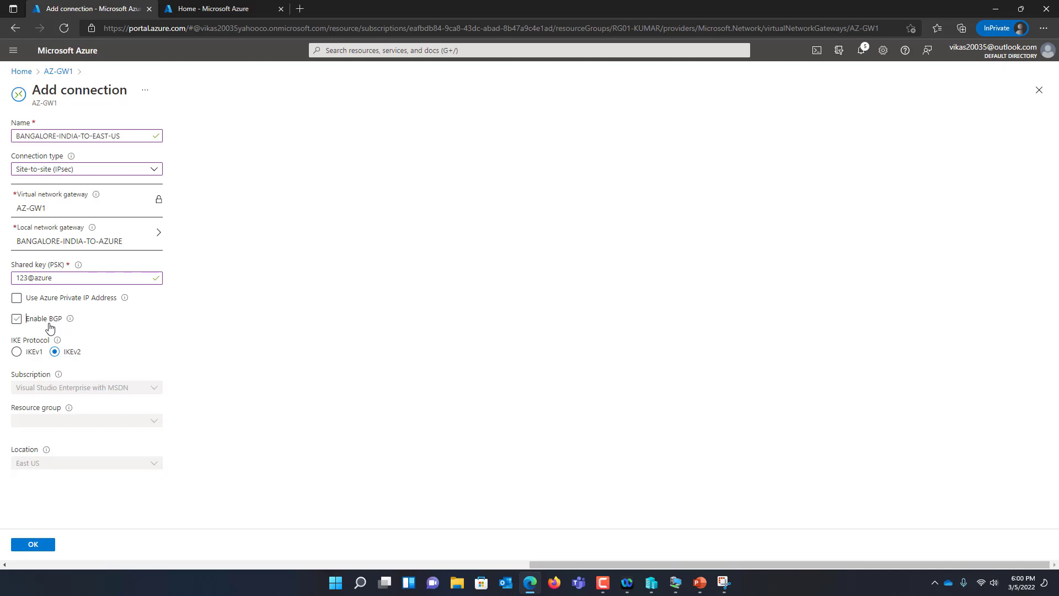
pyautogui.click(51, 324)
pyautogui.click(34, 545)
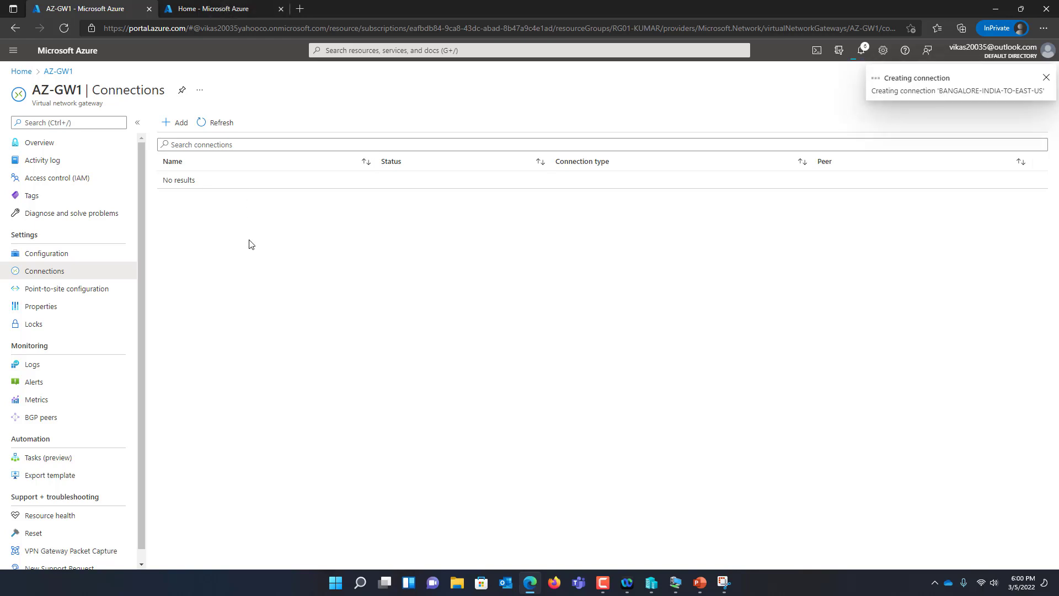
pyautogui.click(218, 10)
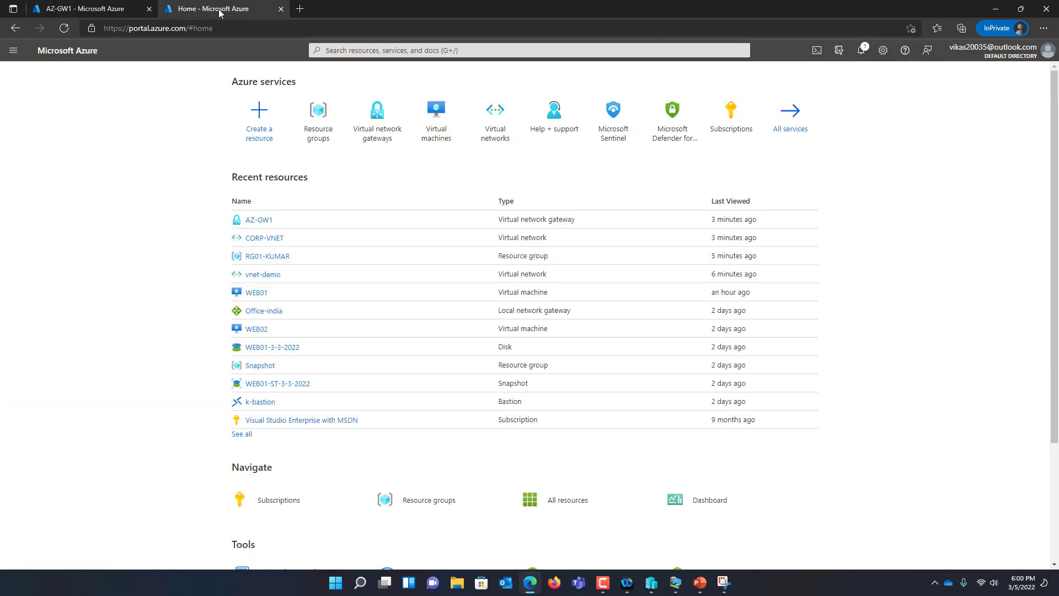
# Open the Bastion connect page for the WEB01 virtual machine
pyautogui.click(436, 136)
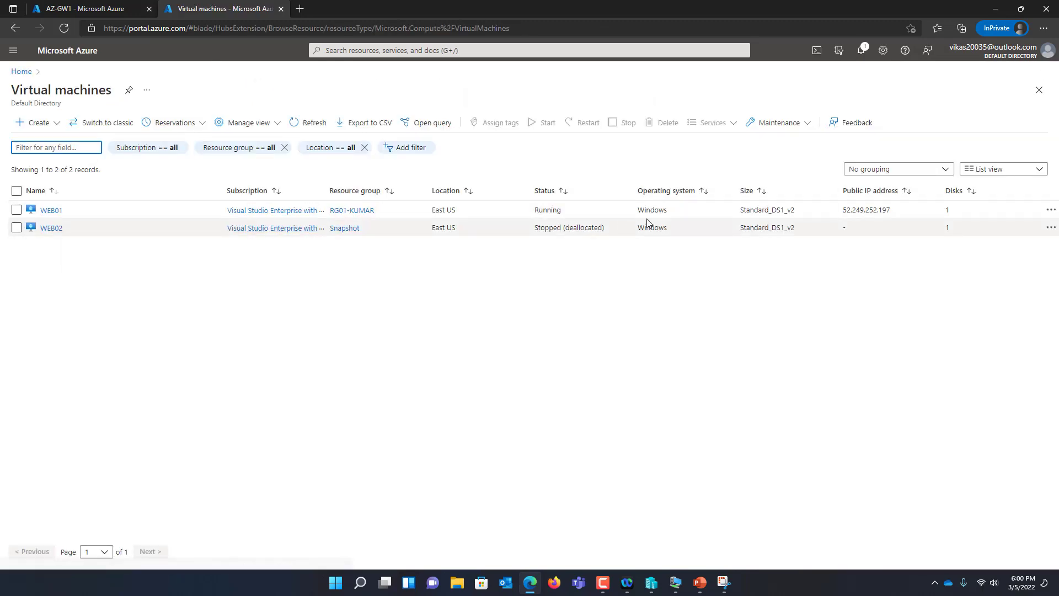
pyautogui.click(51, 211)
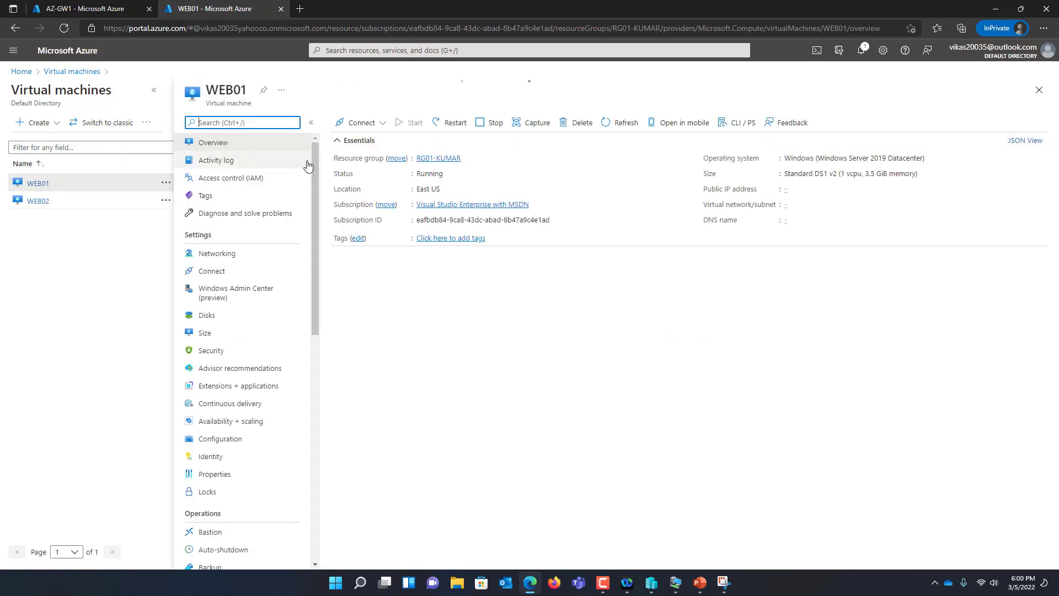
pyautogui.click(362, 123)
pyautogui.click(382, 176)
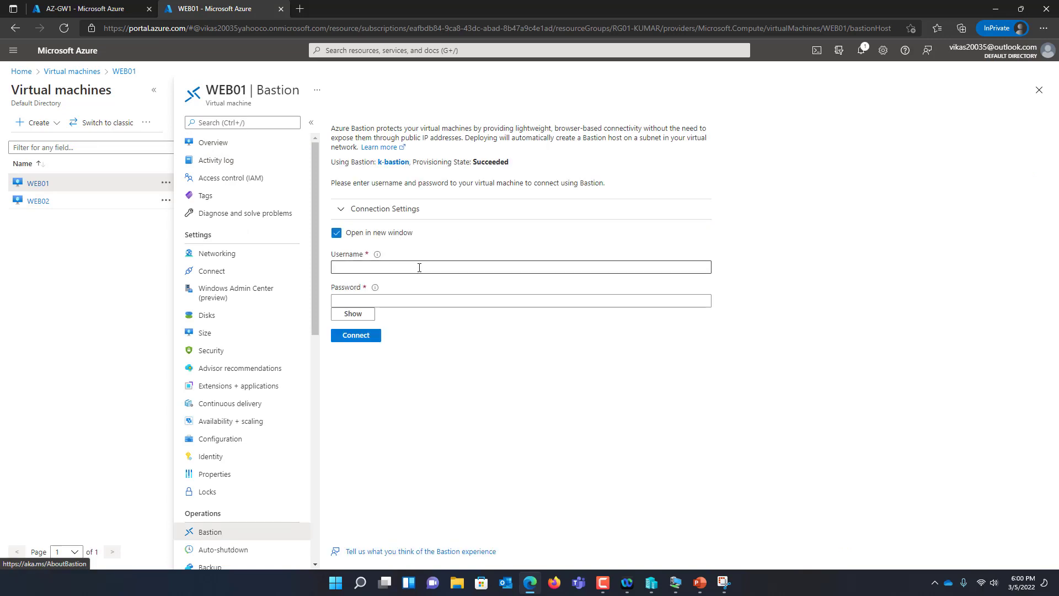
# Enter the Bastion username and password, connect, then close the failed session
pyautogui.click(419, 267)
pyautogui.write('kumar')
pyautogui.press('Tab')
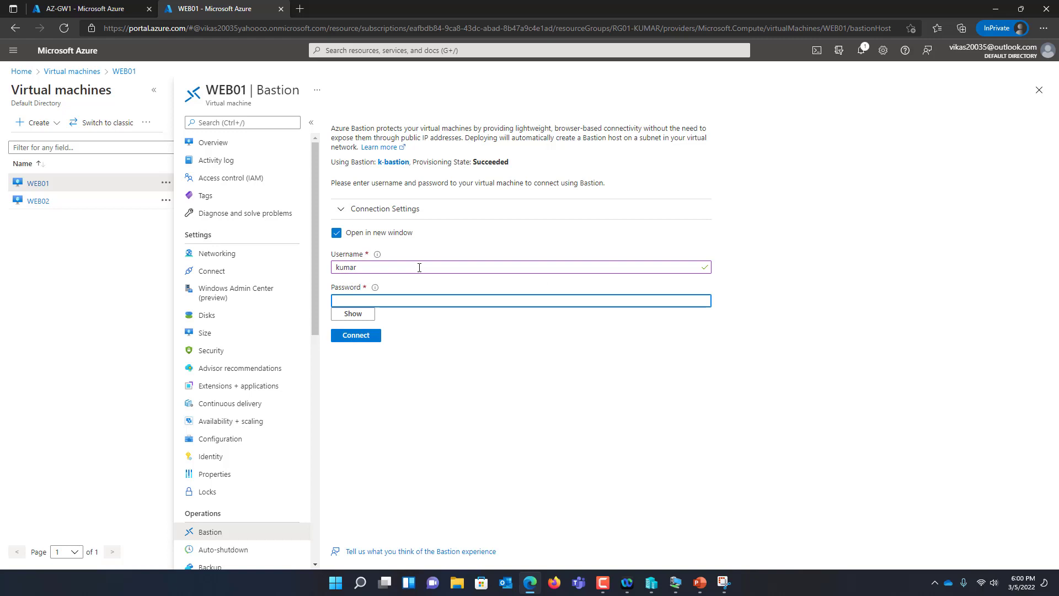
pyautogui.write('••••')
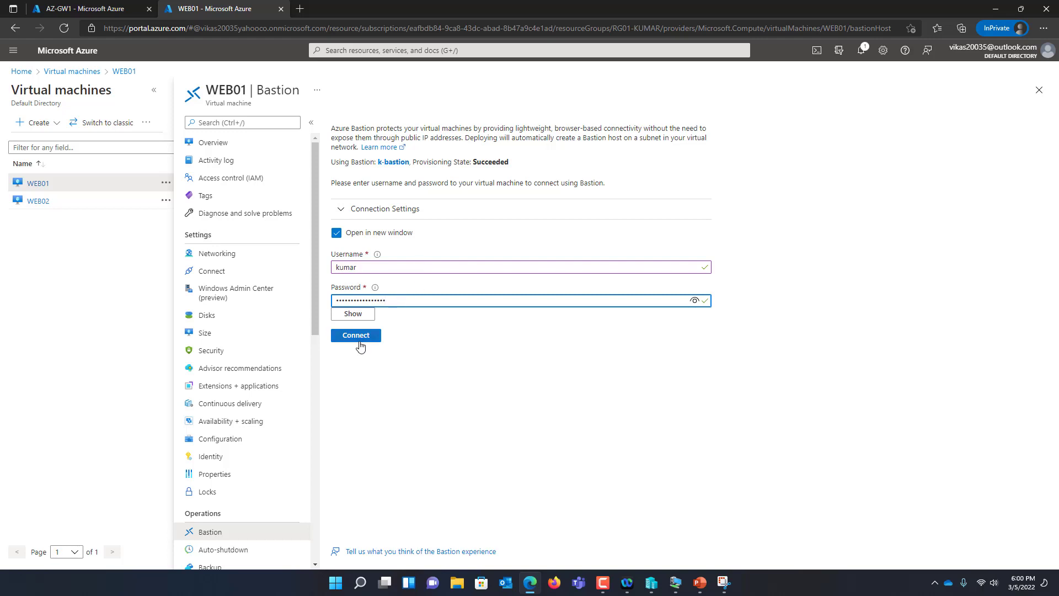
pyautogui.click(365, 337)
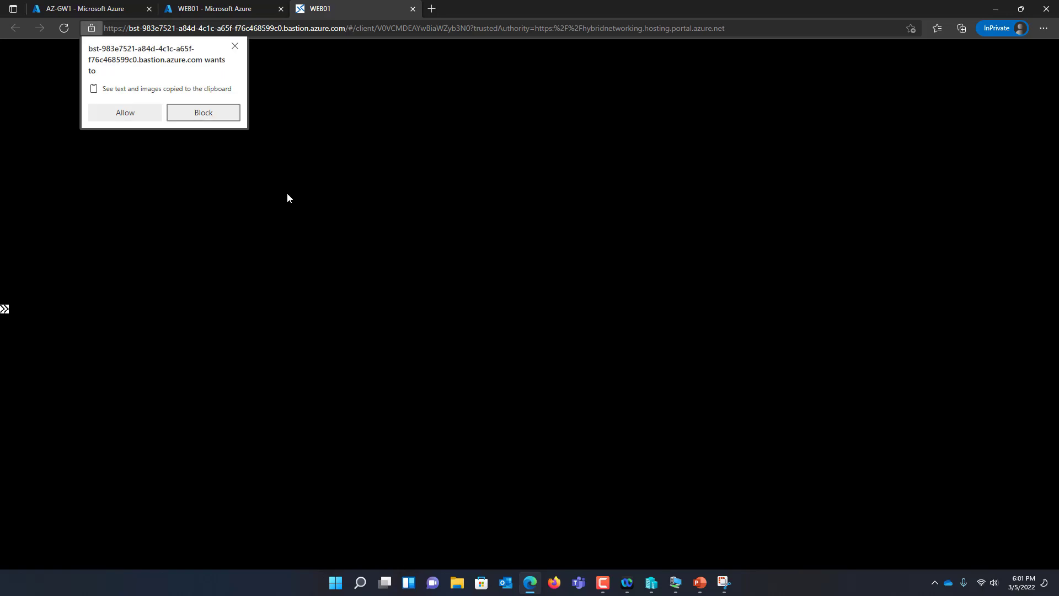
pyautogui.click(137, 116)
pyautogui.click(499, 328)
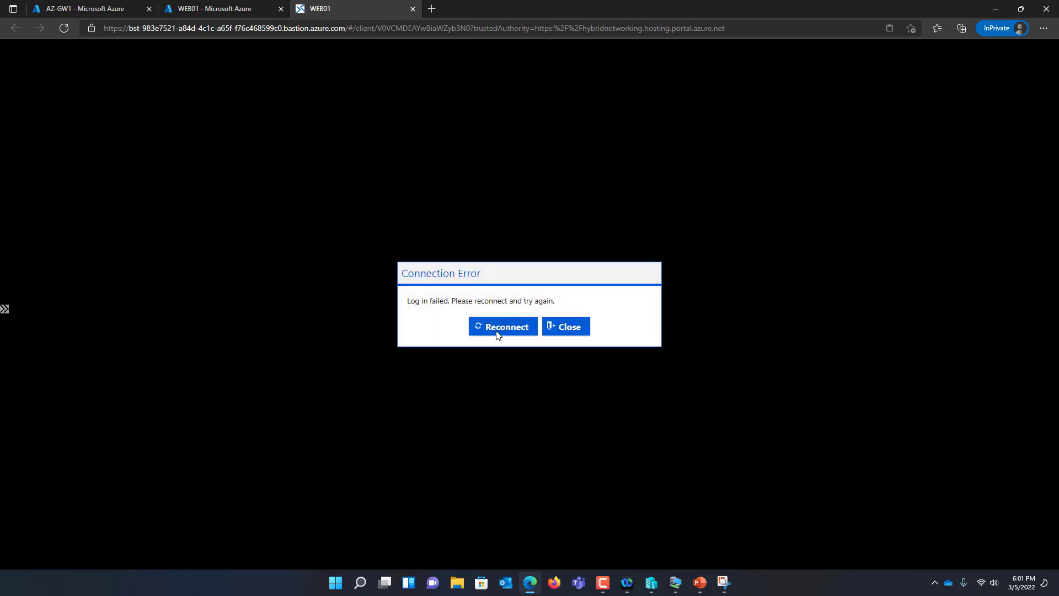
pyautogui.click(577, 333)
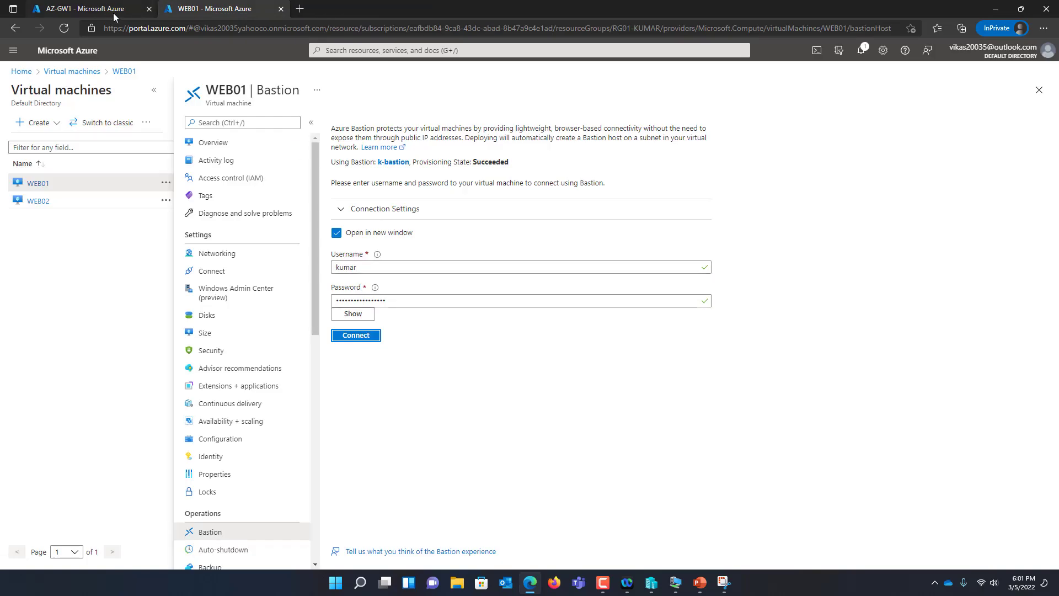
# Copy WEB01's public IP 52.249.252.197 and launch Remote Desktop Connection with mstsc
pyautogui.click(22, 72)
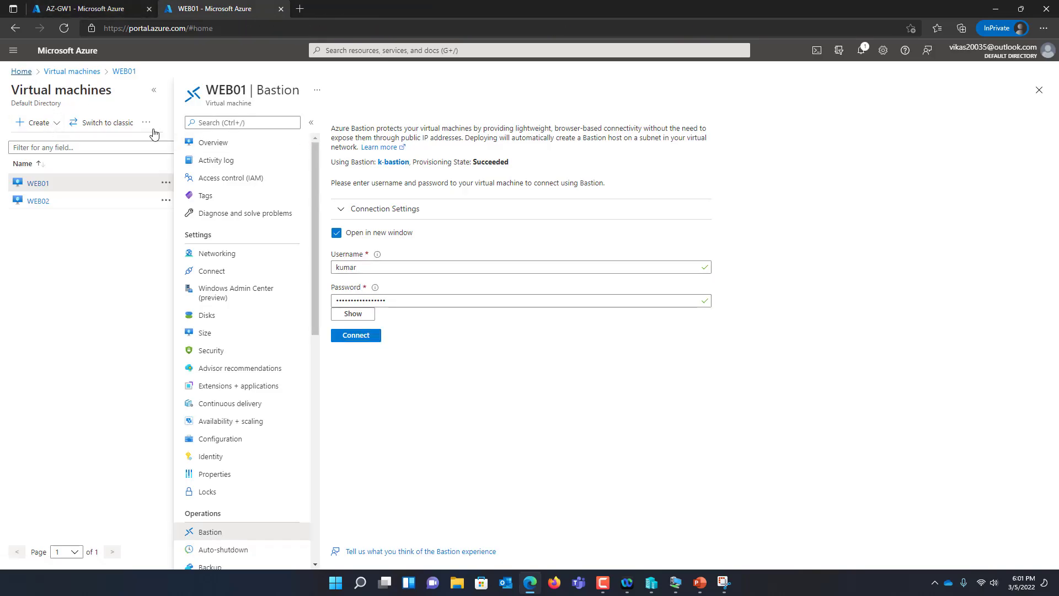
pyautogui.click(258, 220)
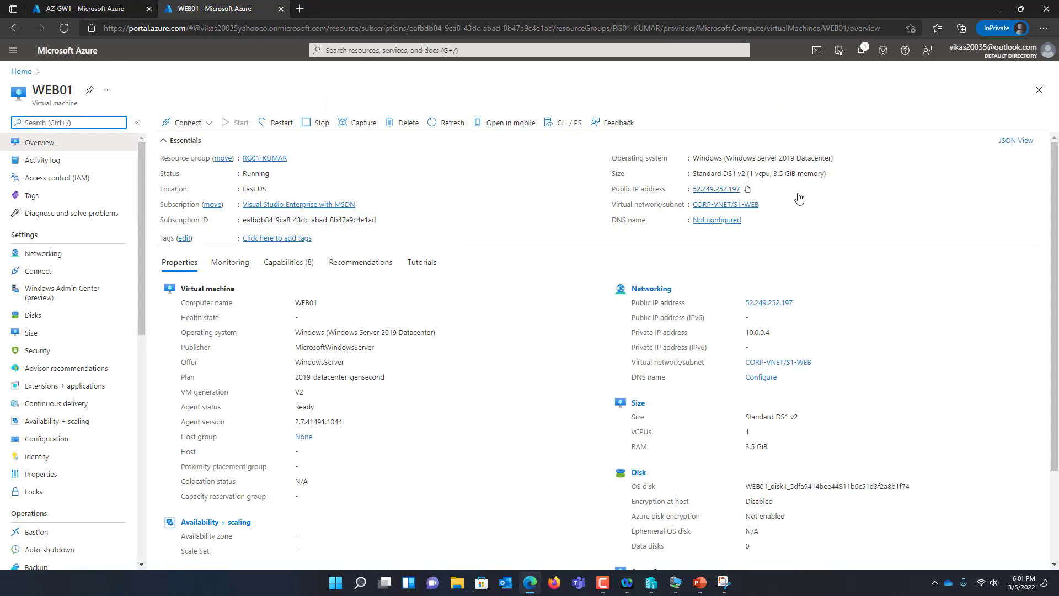
pyautogui.click(747, 217)
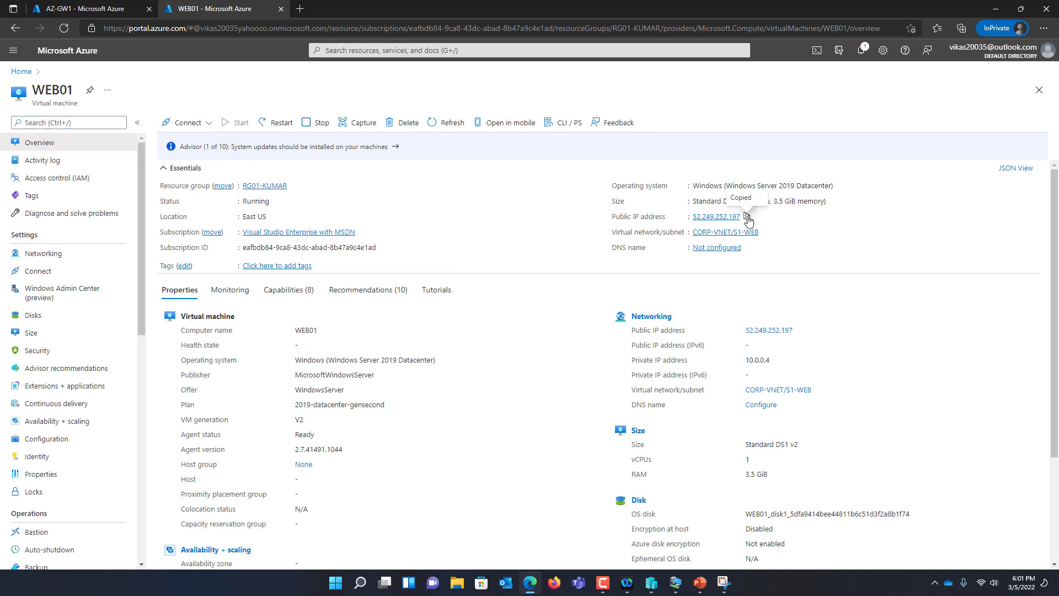
pyautogui.press('super+r')
pyautogui.write('mstsc')
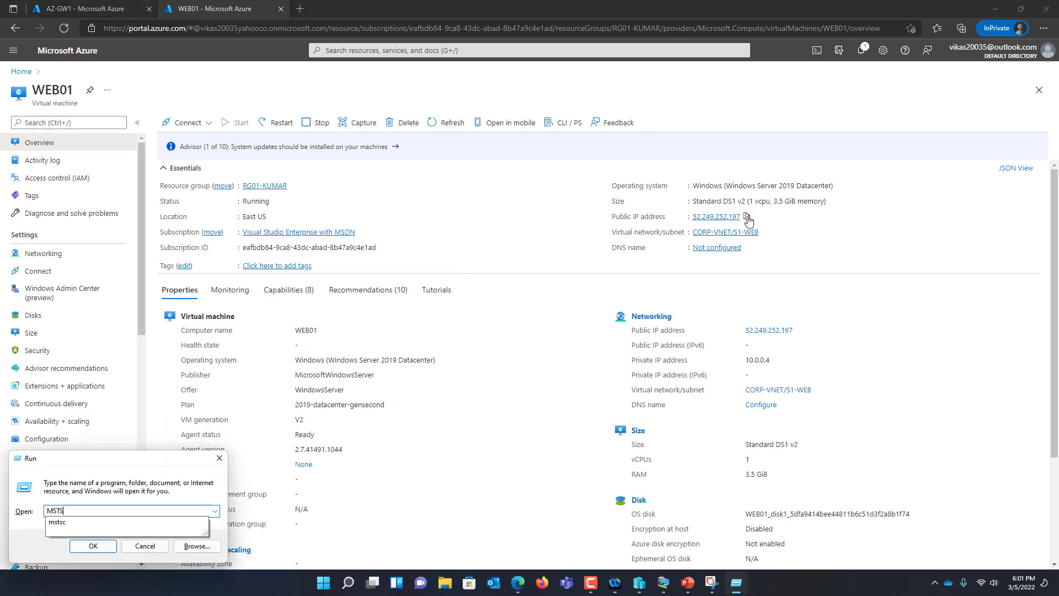
pyautogui.press('Return')
# Connect to 52.249.252.197 with the account's user name and password, accepting the certificate
pyautogui.hotkey('ctrl', 'v')
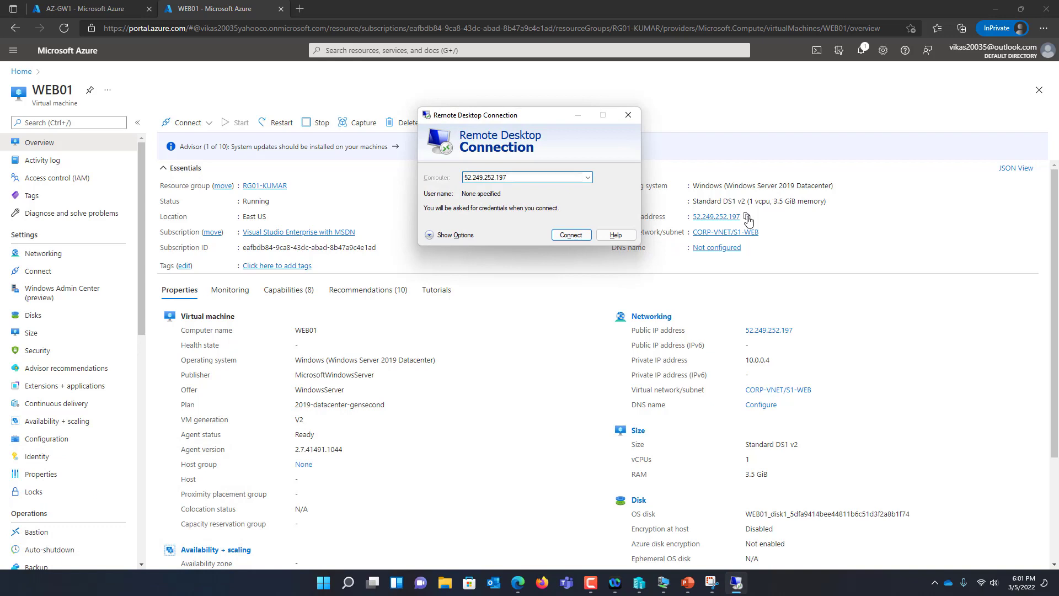
pyautogui.press('Return')
pyautogui.write('KUMAR')
pyautogui.press('Tab')
pyautogui.press('capslock')
pyautogui.write('••')
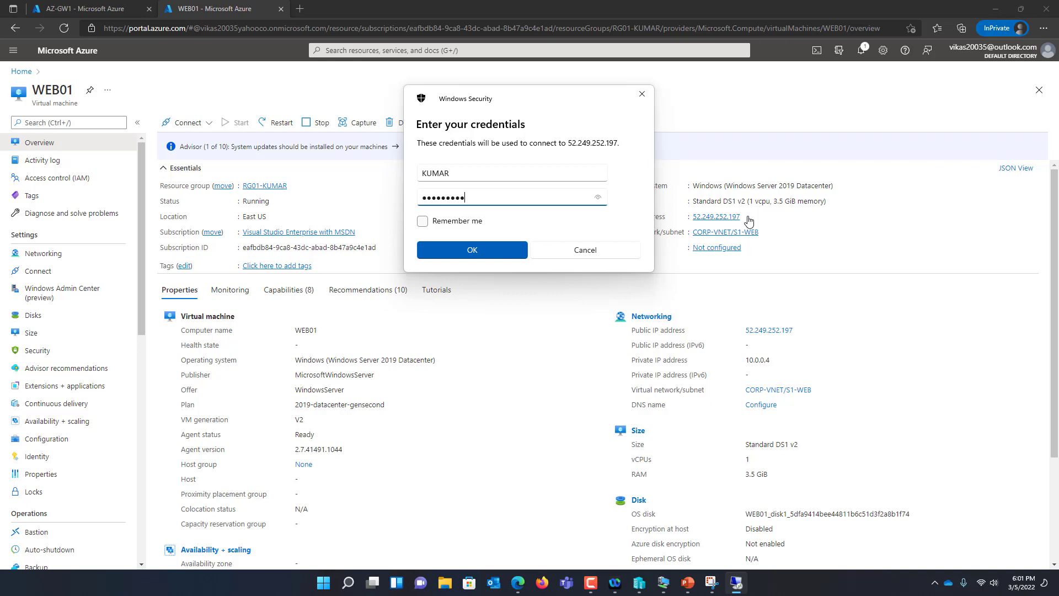
pyautogui.press('capslock')
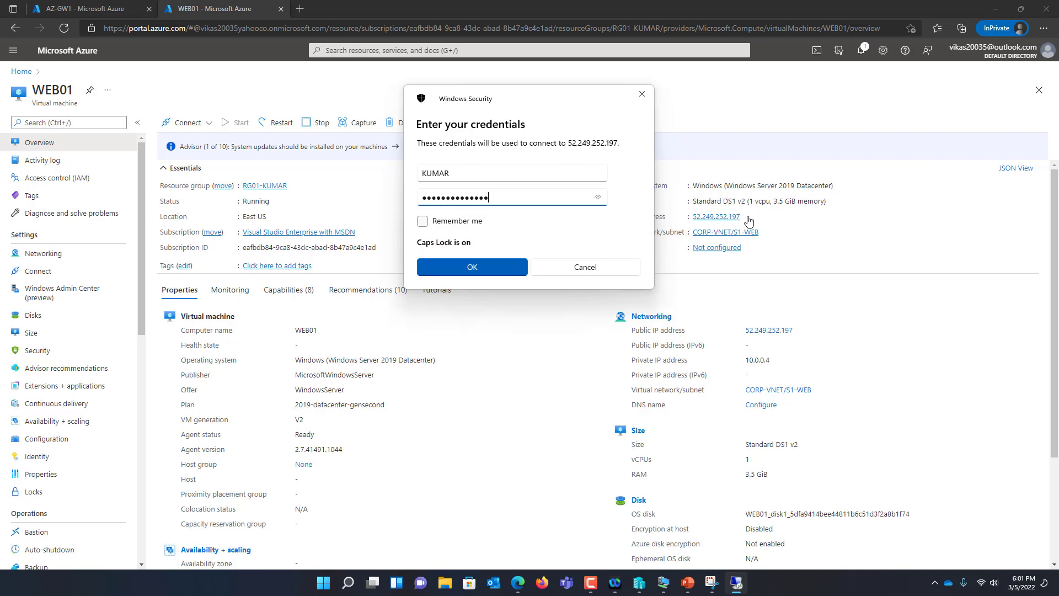
pyautogui.press('Return')
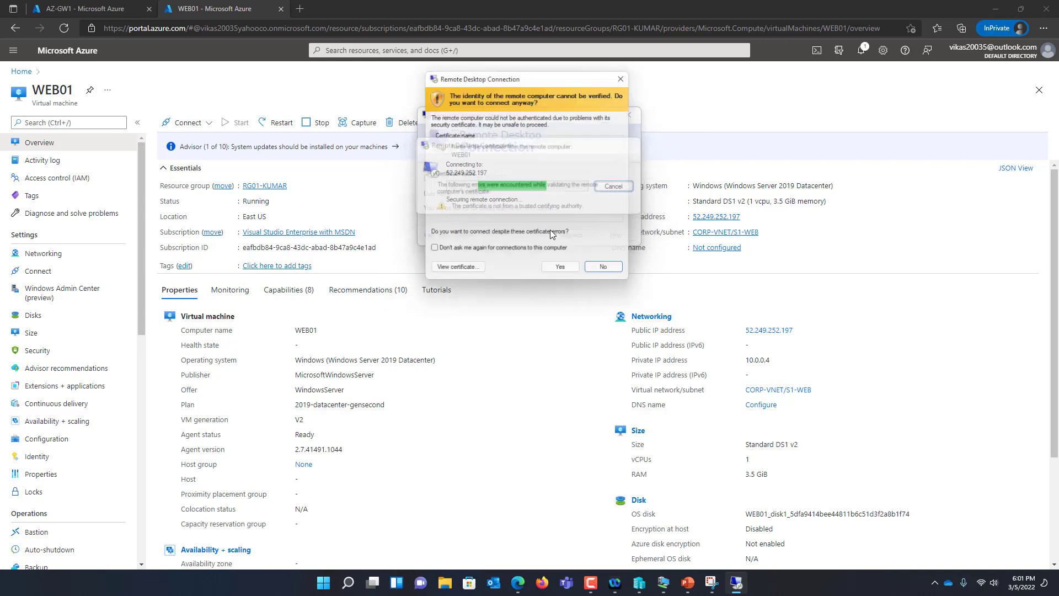
pyautogui.click(564, 273)
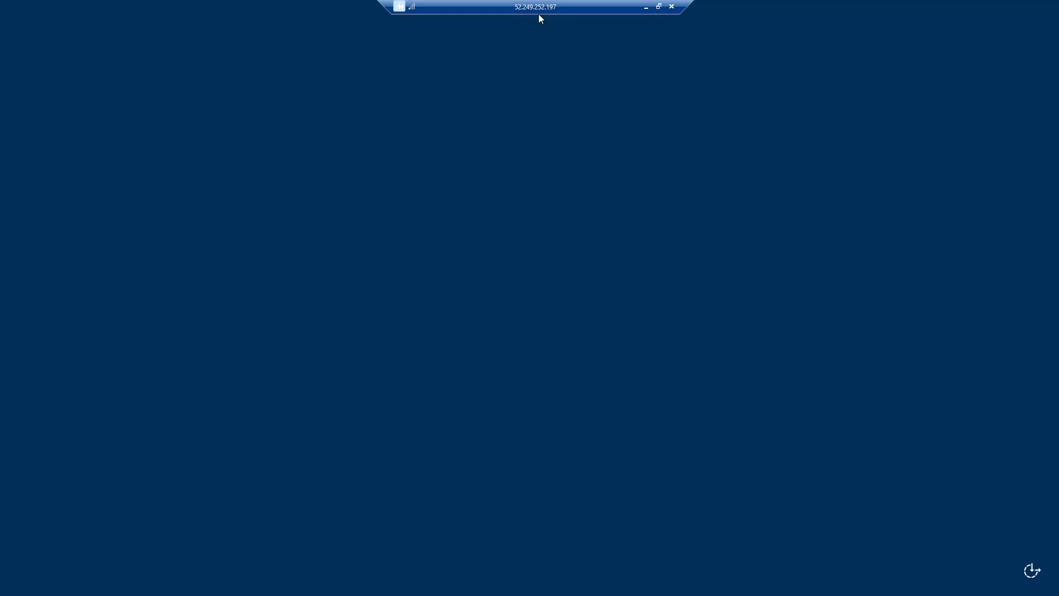
# Reposition the remote session window and return it to full screen
pyautogui.doubleClick(539, 14)
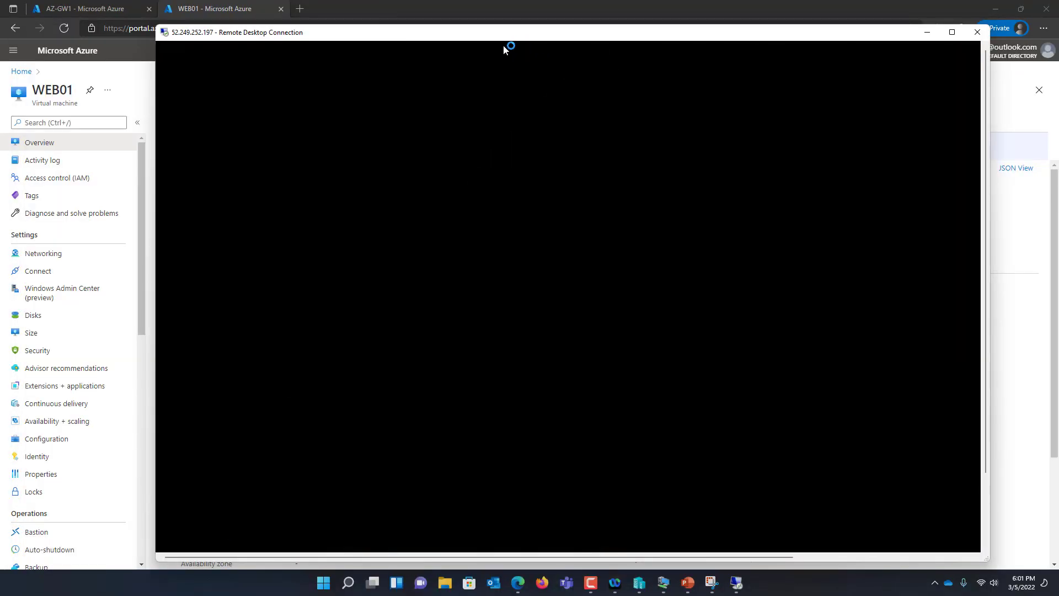
pyautogui.moveTo(440, 35); pyautogui.dragTo(552, 34)
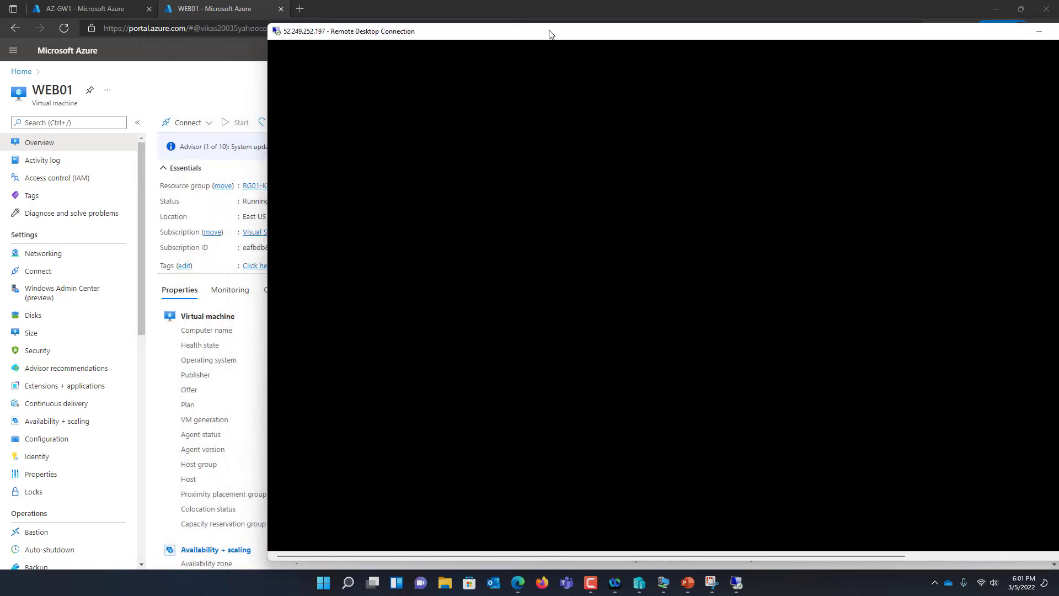
pyautogui.moveTo(424, 34); pyautogui.dragTo(494, 32)
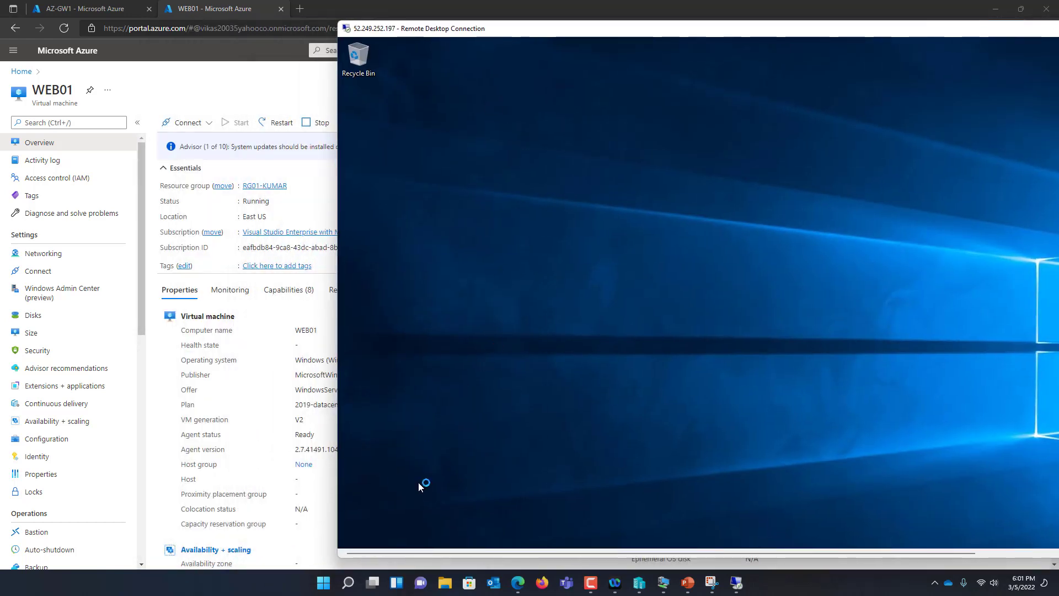
pyautogui.doubleClick(482, 30)
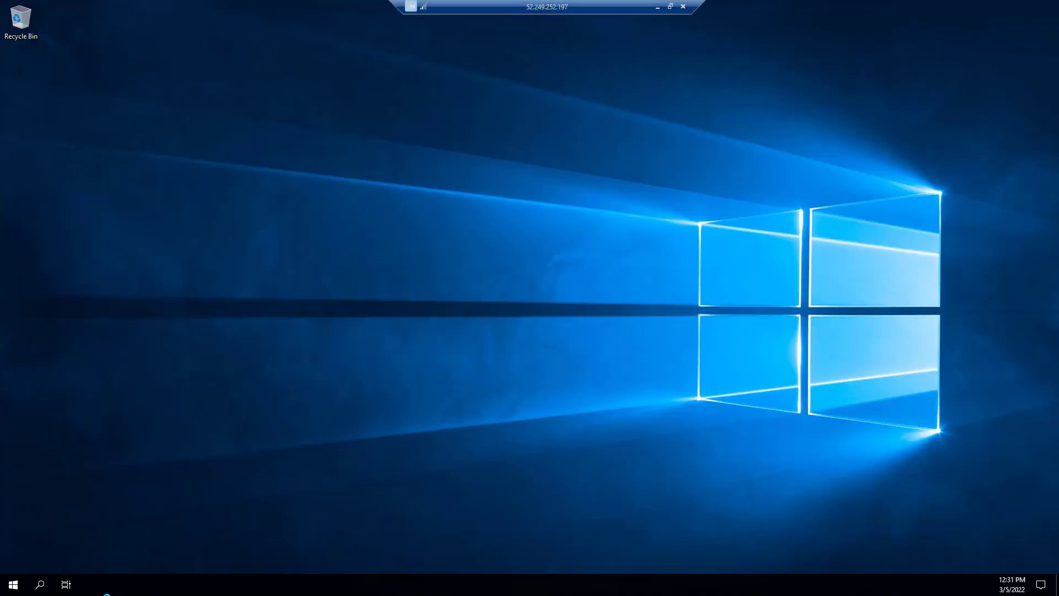
# Launch Paint on the remote machine from the Run box
pyautogui.rightClick(14, 584)
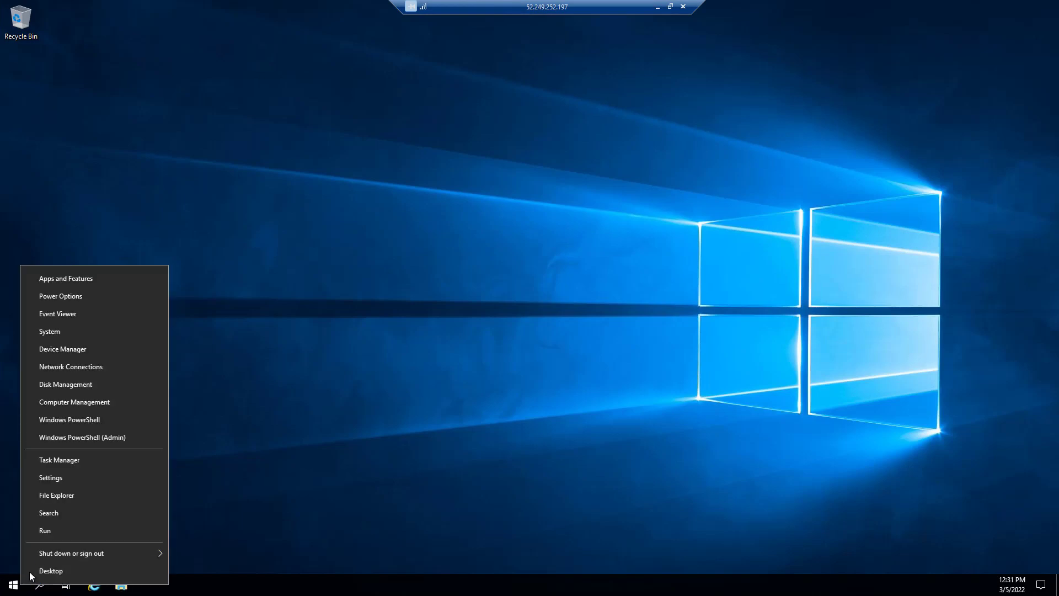
pyautogui.click(62, 537)
pyautogui.write('MSP[AINT')
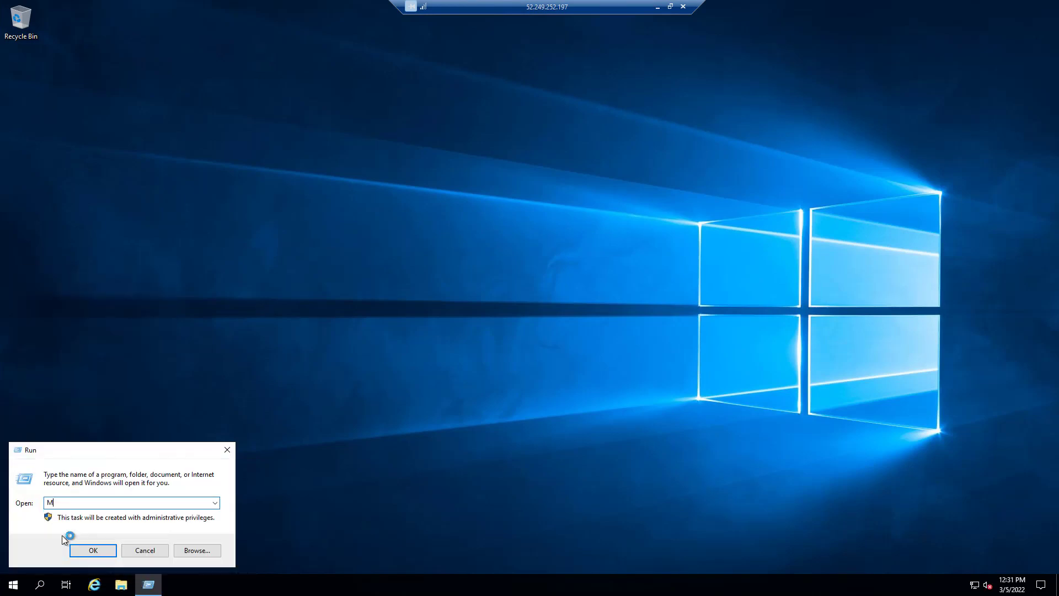
pyautogui.press('BackSpace')
pyautogui.press('BackSpace')
pyautogui.press('BackSpace')
pyautogui.press('BackSpace')
pyautogui.press('BackSpace')
pyautogui.press('BackSpace')
pyautogui.write('PAINT')
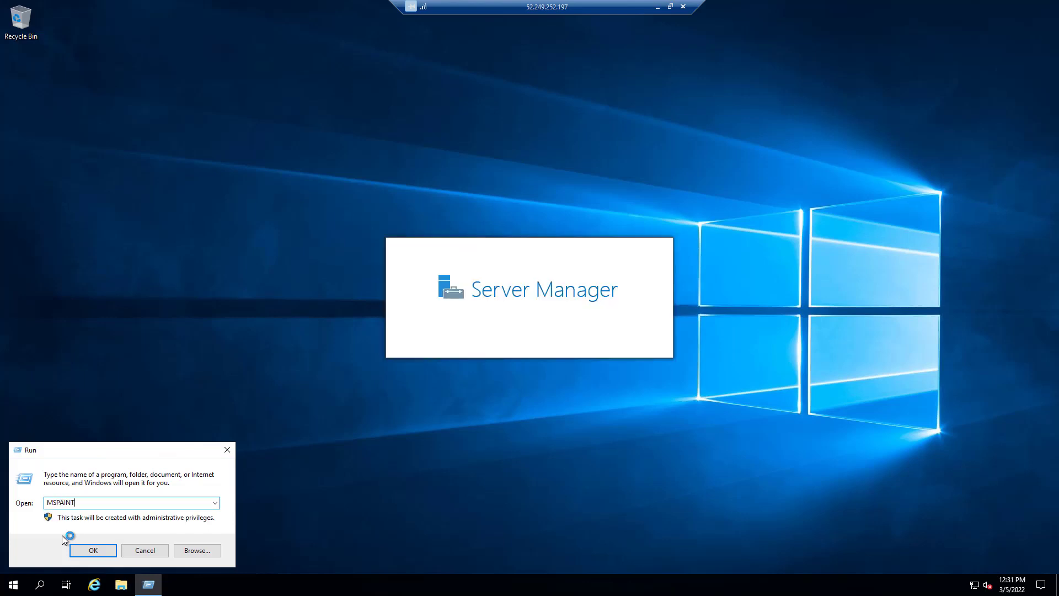
pyautogui.press('Return')
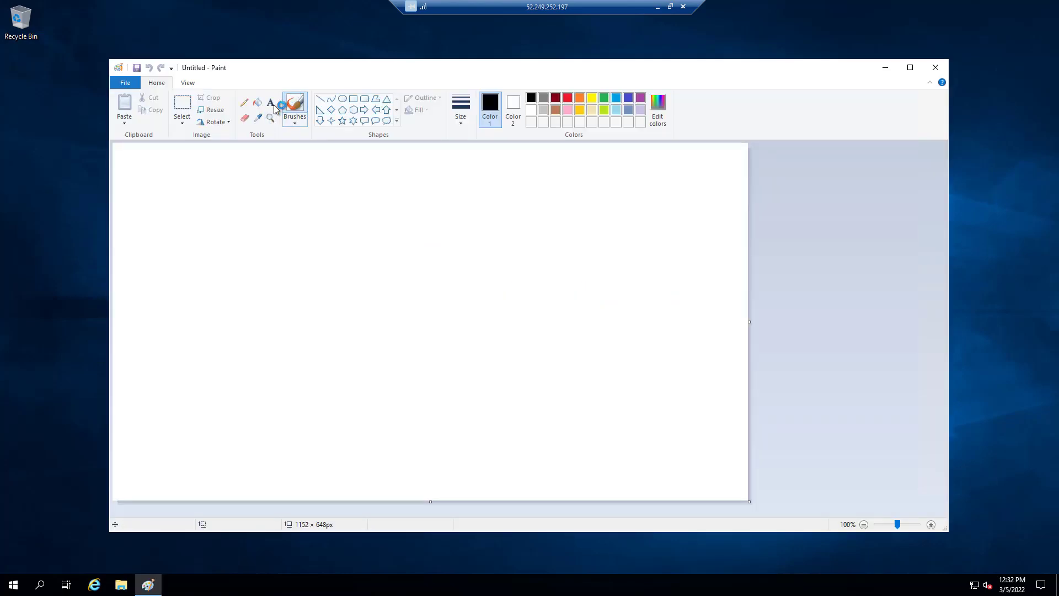
# Add a size-26 text box reading 'AZ-VM' and '10.0.0.4' on the canvas
pyautogui.click(271, 102)
pyautogui.moveTo(213, 175); pyautogui.dragTo(618, 398)
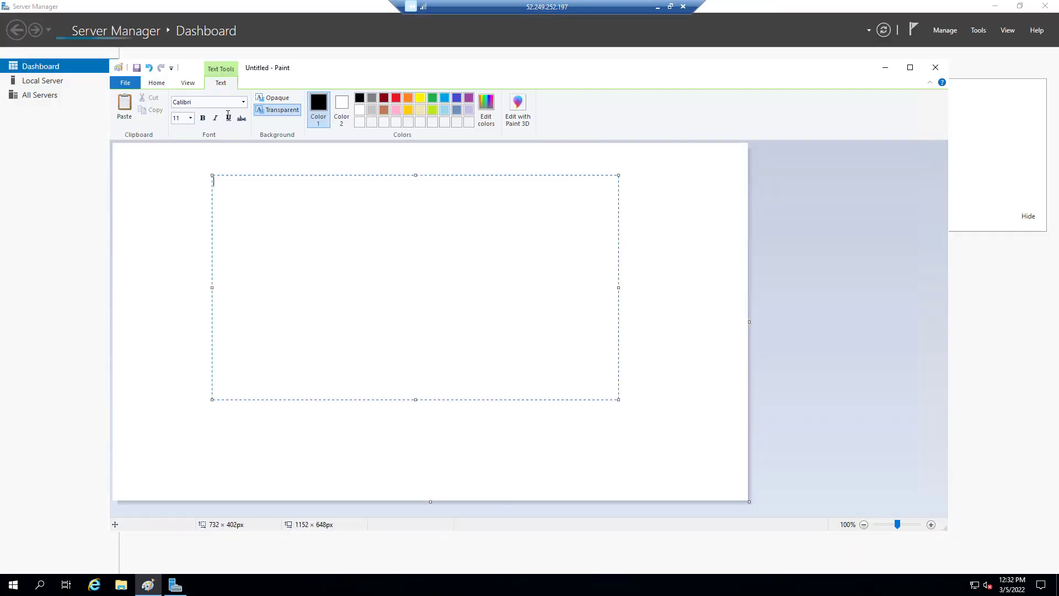
pyautogui.click(191, 118)
pyautogui.click(189, 234)
pyautogui.write('AZ-VM')
pyautogui.press('Return')
pyautogui.press('Return')
pyautogui.write('10.0.0L4')
pyautogui.press('BackSpace')
pyautogui.press('BackSpace')
pyautogui.write('.4')
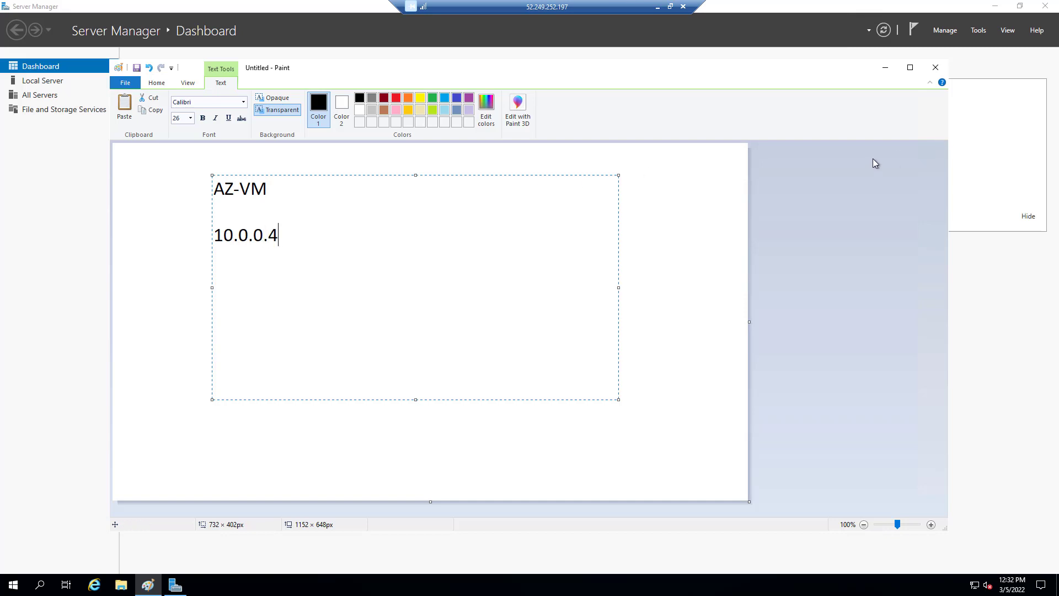
# Save the image to the Desktop and set it as the desktop background
pyautogui.click(936, 68)
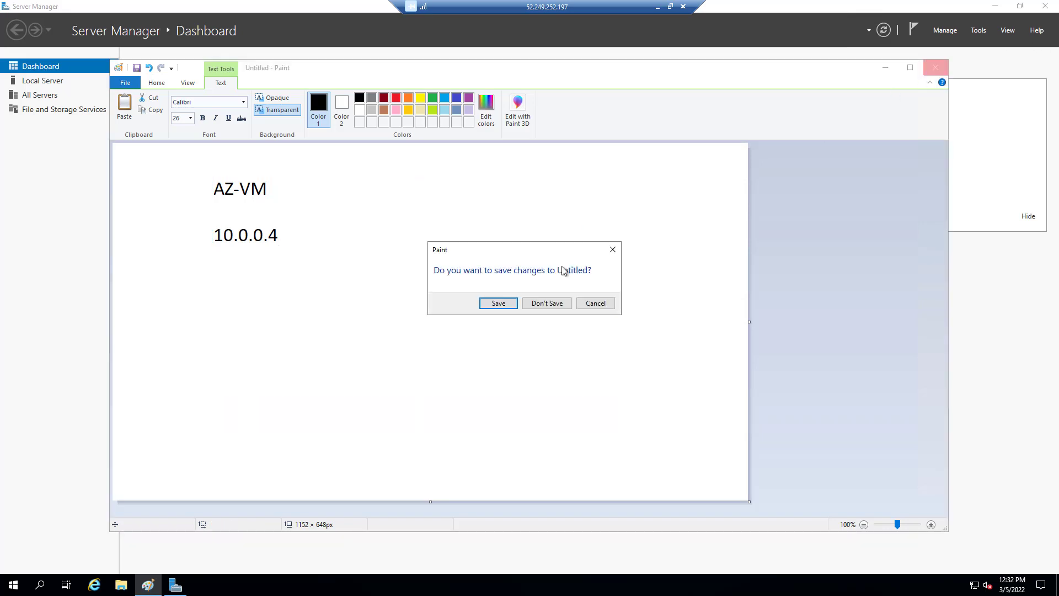
pyautogui.click(497, 303)
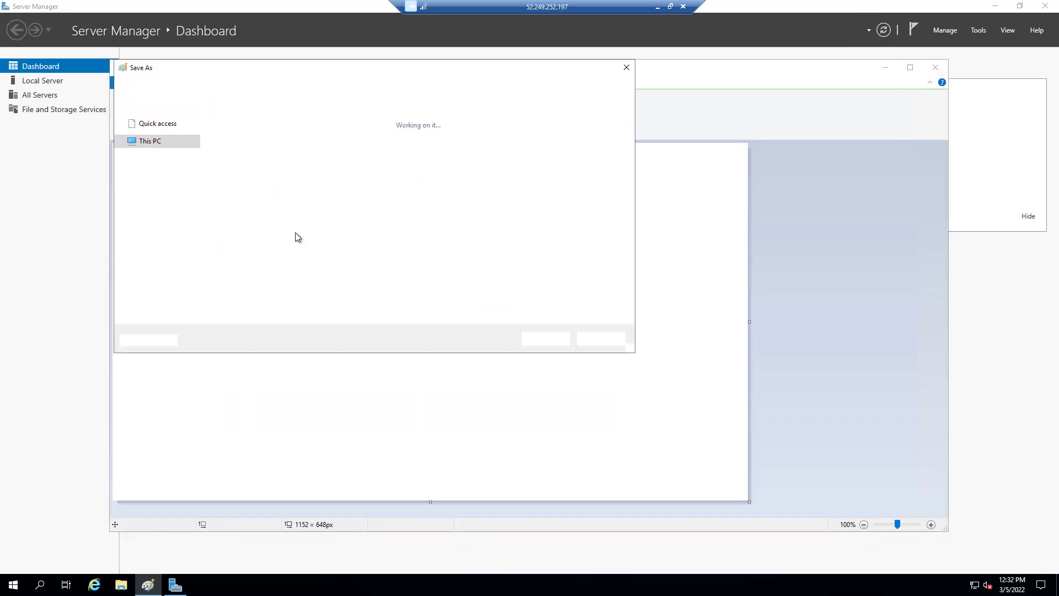
pyautogui.click(546, 338)
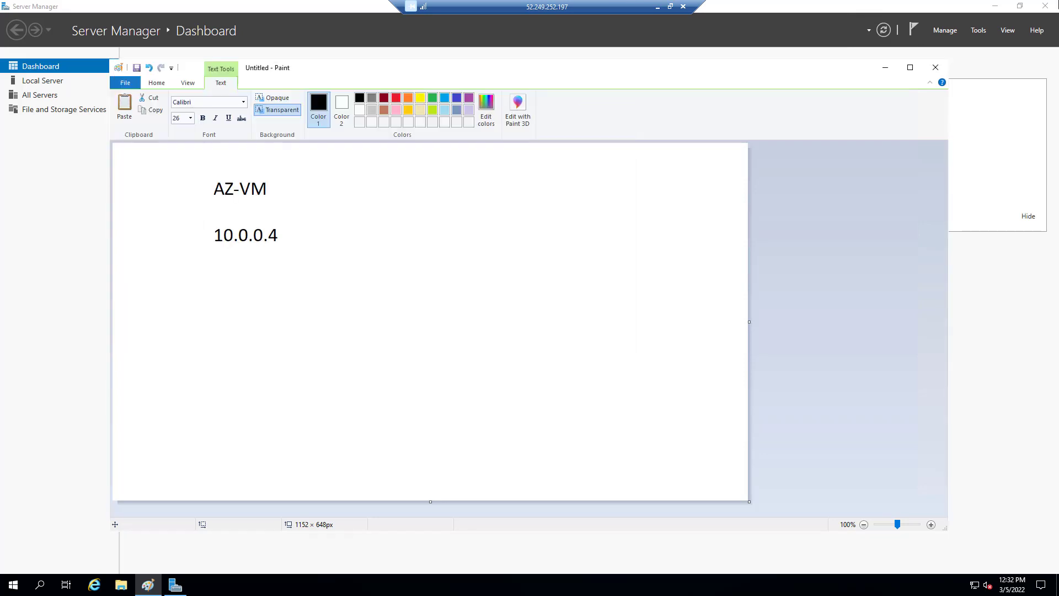
pyautogui.hotkey('alt', 'F4')
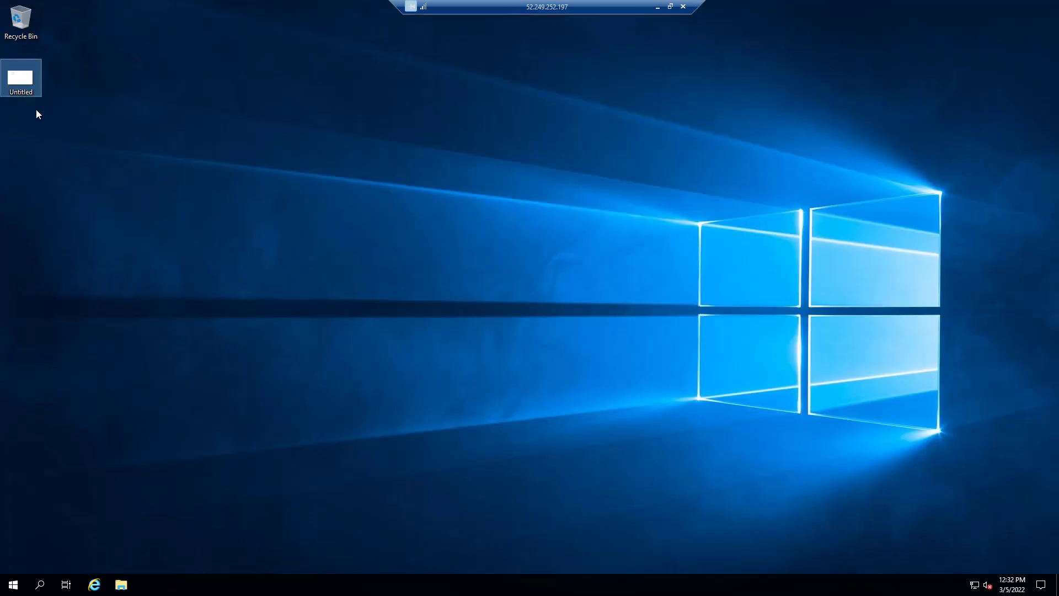
pyautogui.rightClick(22, 91)
pyautogui.click(56, 125)
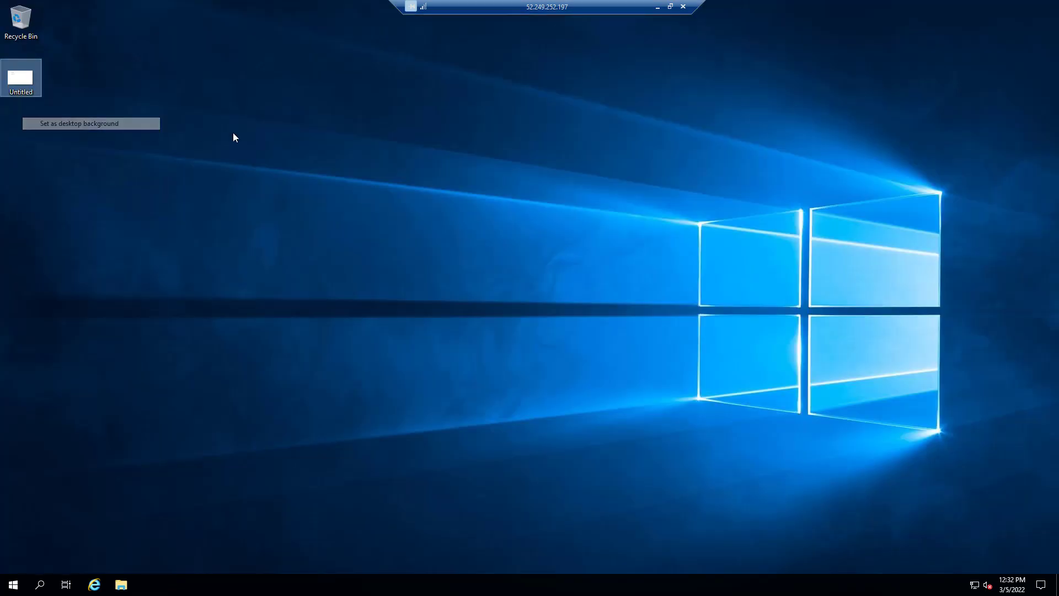
pyautogui.rightClick(13, 585)
# Open a Command Prompt and ping 192.168.0.10 and 192.168.0.11, stopping each with Ctrl+C
pyautogui.click(52, 531)
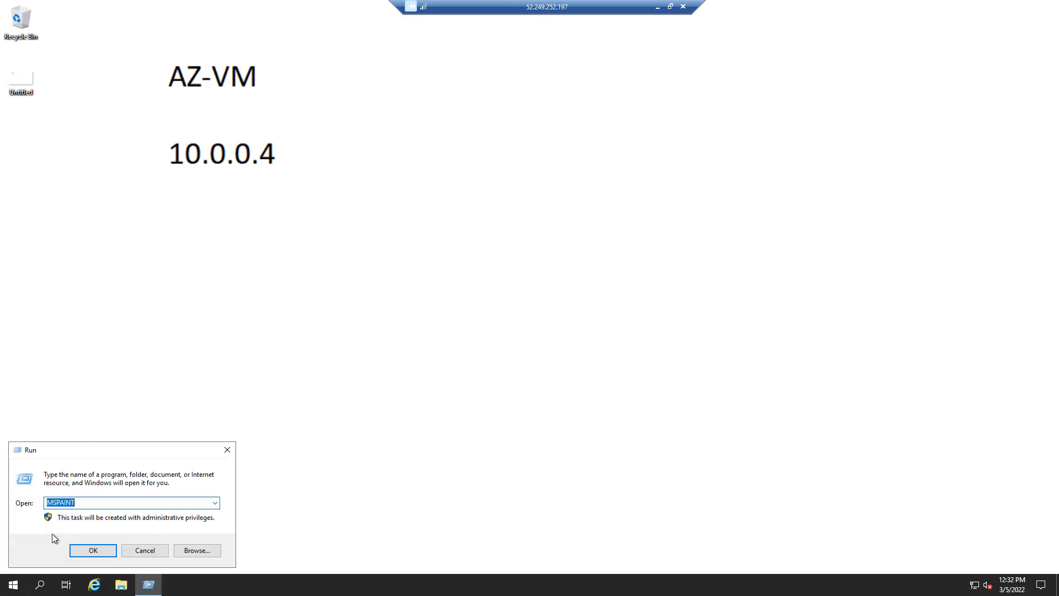
pyautogui.write('CMD')
pyautogui.press('Return')
pyautogui.write('ping')
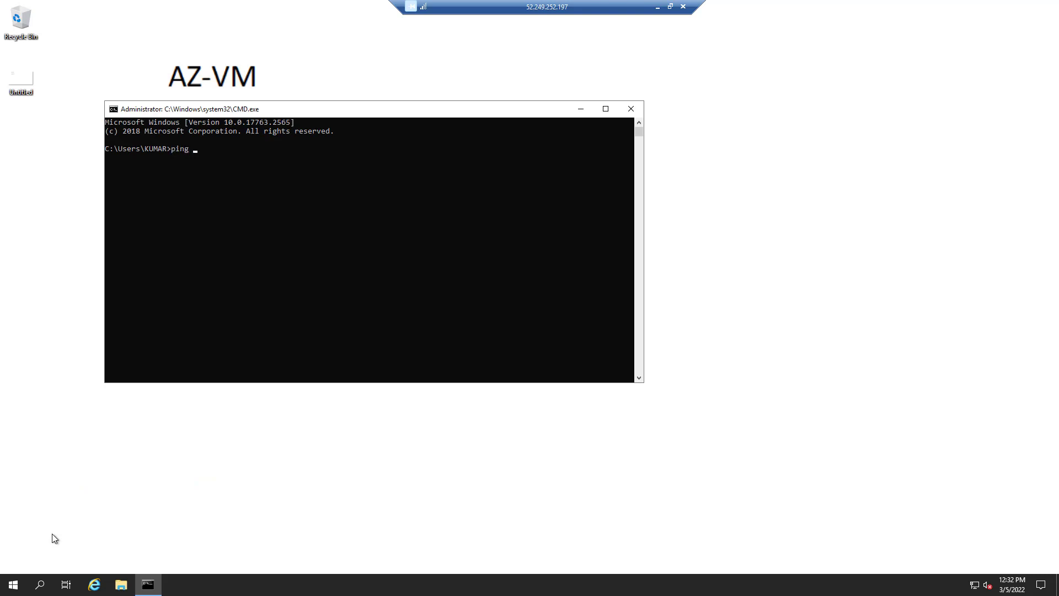
pyautogui.write(' 192.168.0.10')
pyautogui.press('Return')
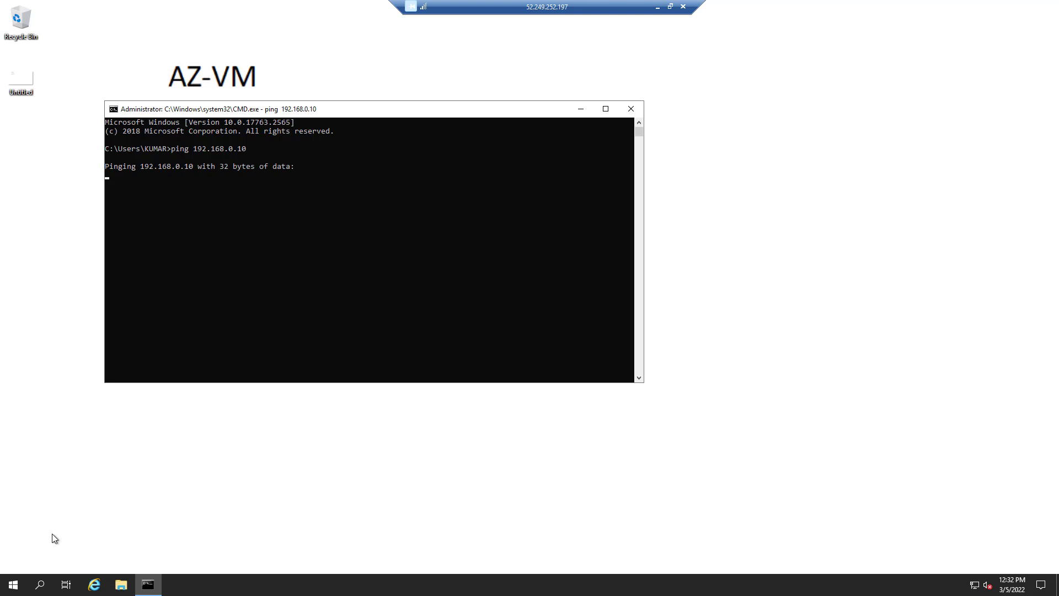
pyautogui.hotkey('ctrl', 'c')
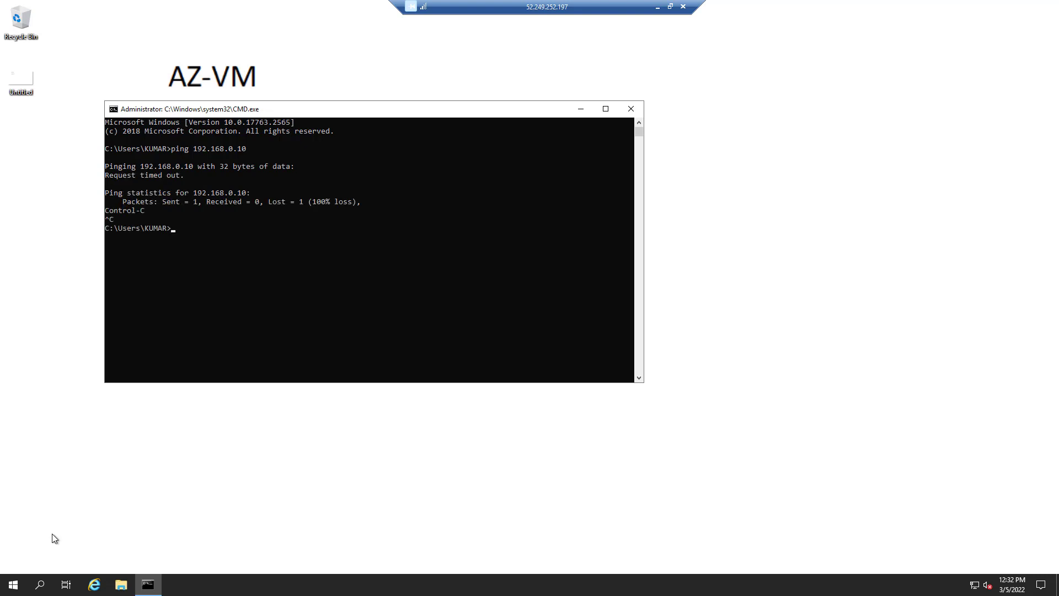
pyautogui.press('Up')
pyautogui.press('Return')
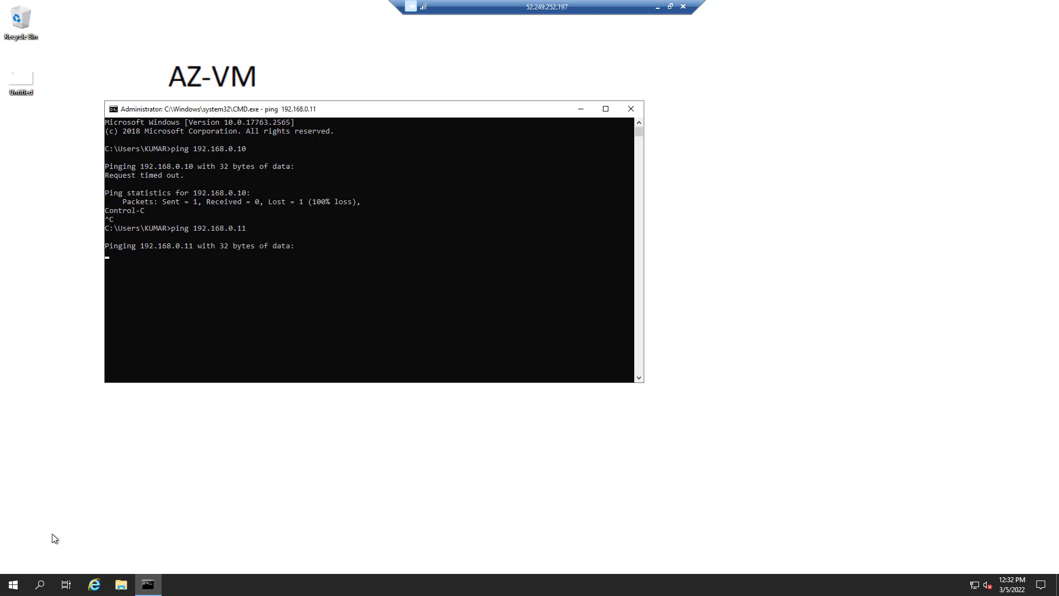
pyautogui.hotkey('ctrl', 'c')
# Run hostname and ipconfig to confirm WEB01 at 10.0.0.4 with gateway 10.0.0.1
pyautogui.hotkey('ctrl', 'v')
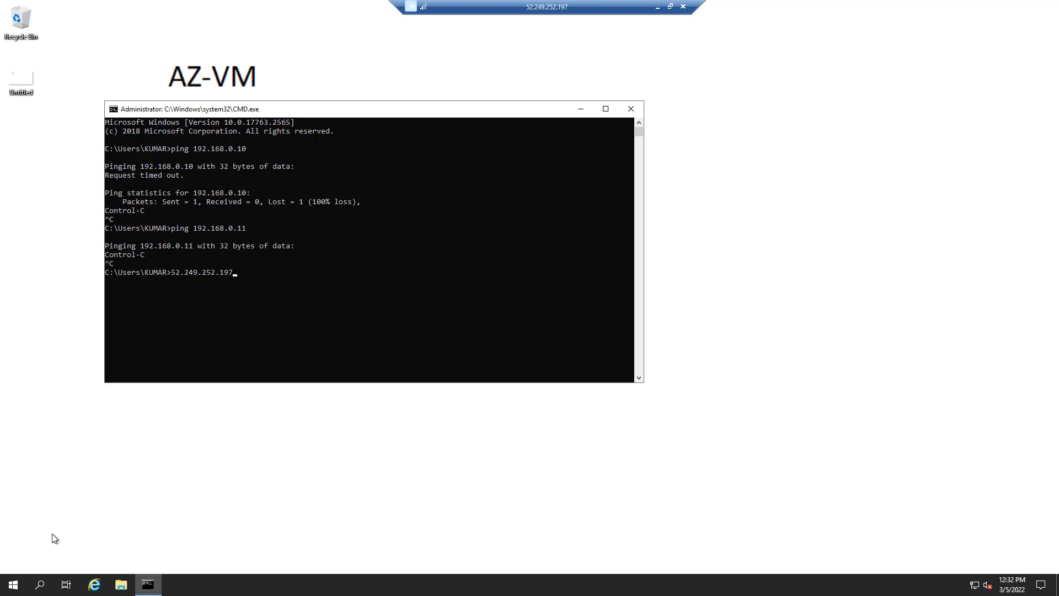
pyautogui.write('hops')
pyautogui.press('BackSpace')
pyautogui.press('BackSpace')
pyautogui.press('BackSpace')
pyautogui.press('BackSpace')
pyautogui.press('BackSpace')
pyautogui.press('BackSpace')
pyautogui.press('BackSpace')
pyautogui.press('BackSpace')
pyautogui.press('BackSpace')
pyautogui.press('BackSpace')
pyautogui.press('BackSpace')
pyautogui.press('BackSpace')
pyautogui.press('BackSpace')
pyautogui.press('BackSpace')
pyautogui.press('BackSpace')
pyautogui.press('BackSpace')
pyautogui.press('BackSpace')
pyautogui.write('hostname')
pyautogui.press('Return')
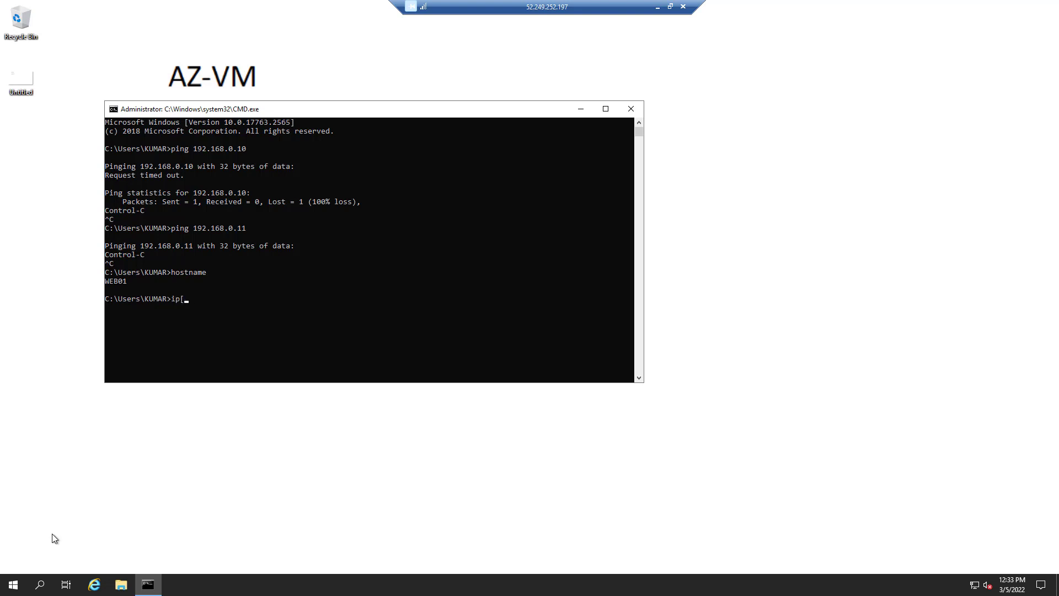
pyautogui.write('ipconfig')
pyautogui.press('Return')
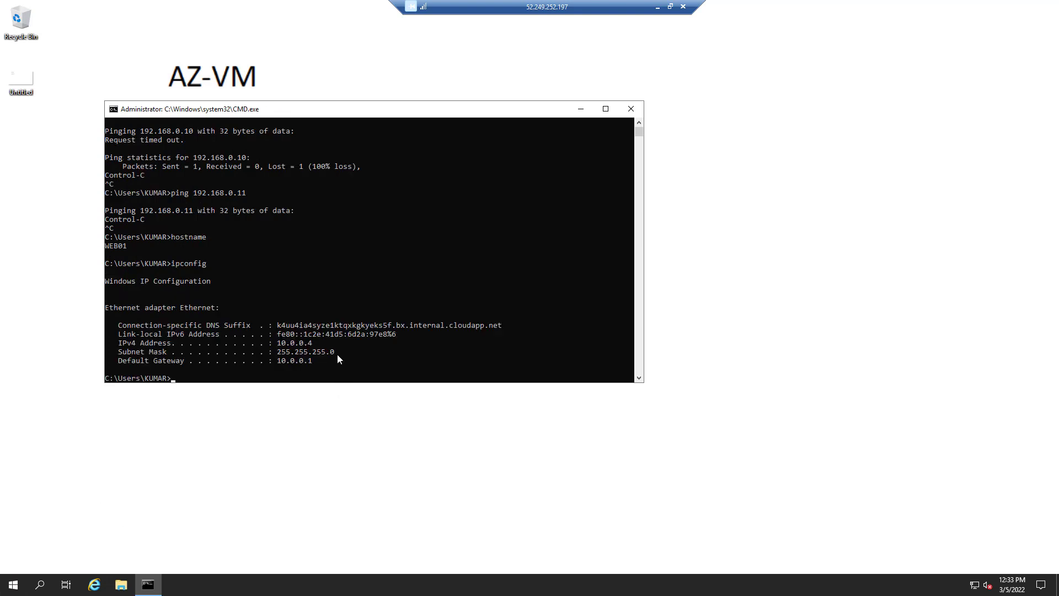
pyautogui.moveTo(348, 113); pyautogui.dragTo(628, 168)
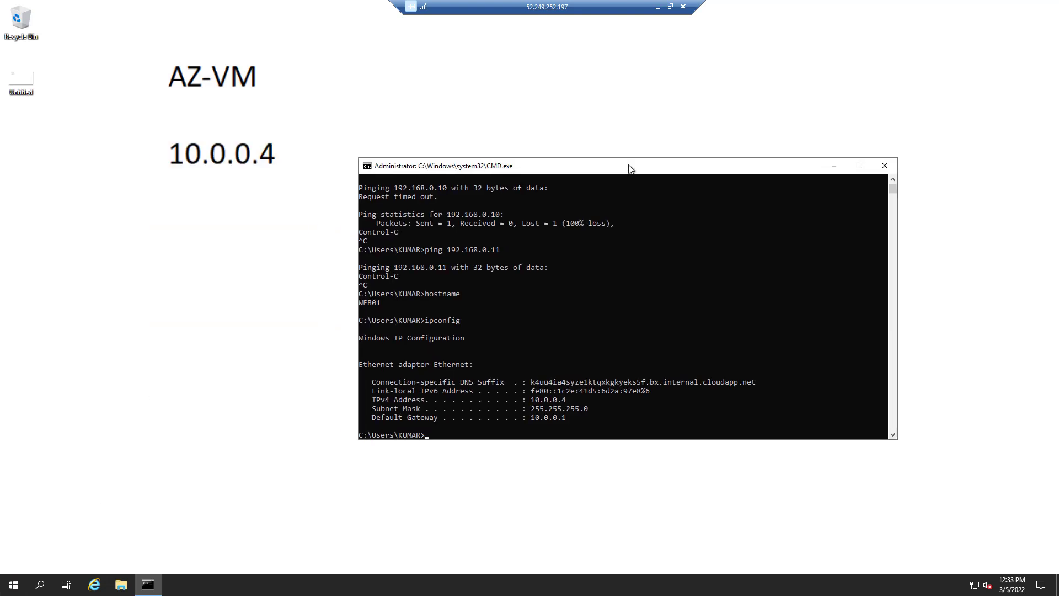
# Open a console connection to the RRAS virtual machine in Hyper-V Manager
pyautogui.click(657, 6)
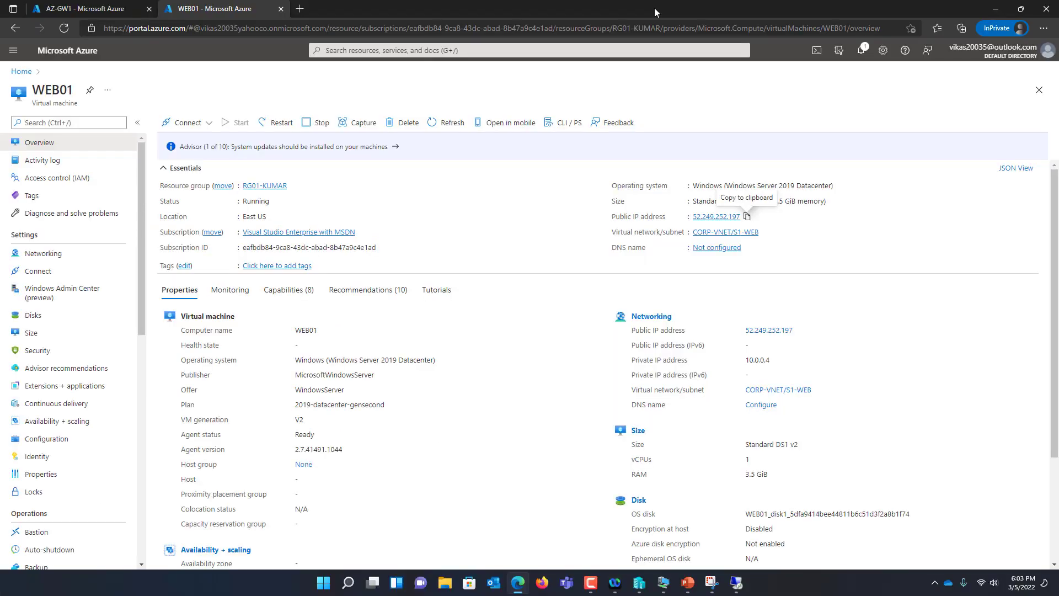
pyautogui.click(712, 585)
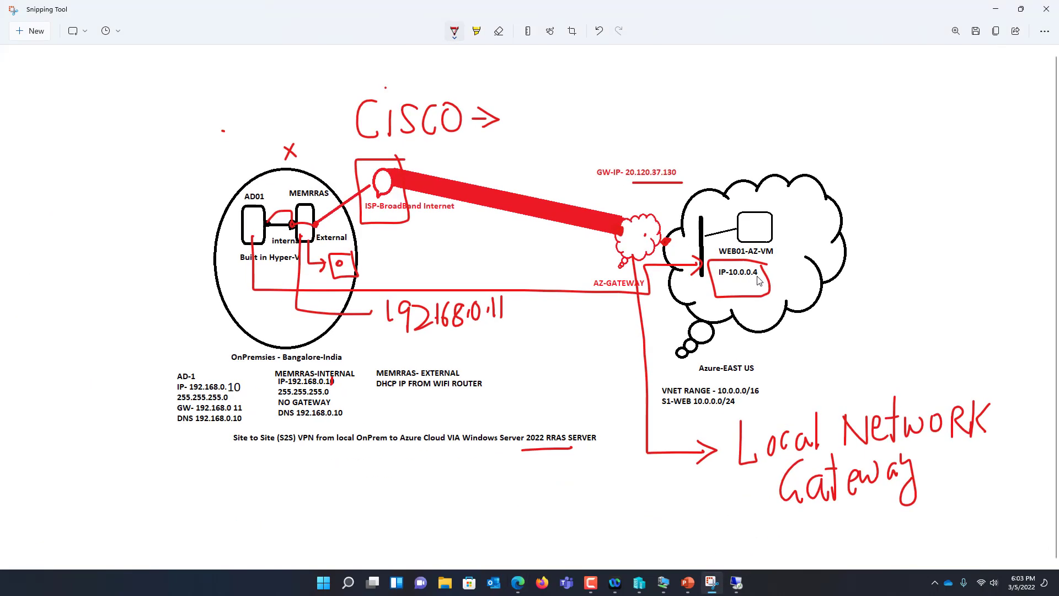
pyautogui.click(641, 585)
pyautogui.rightClick(159, 100)
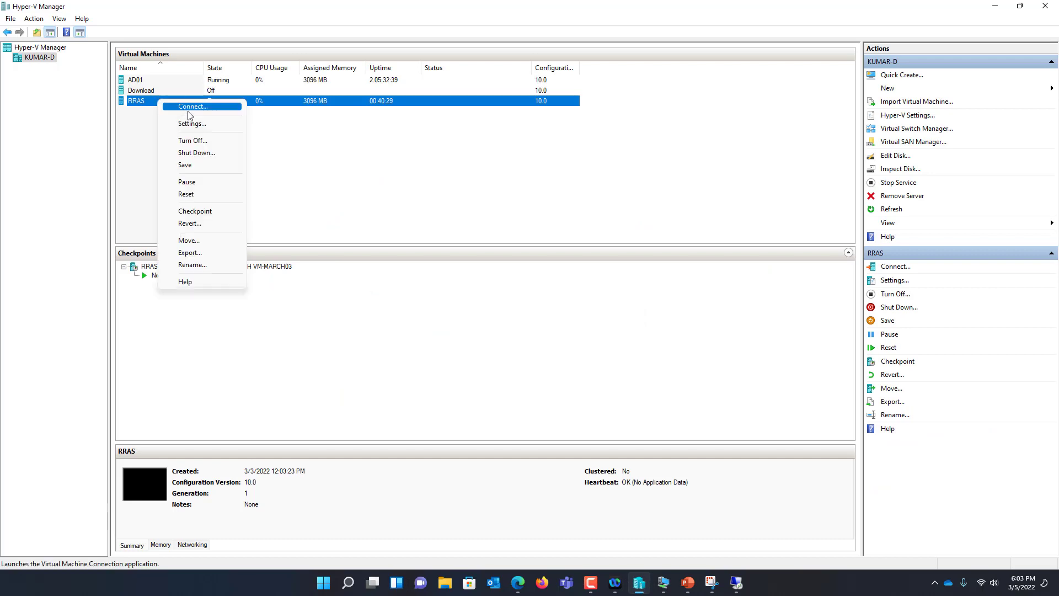
pyautogui.click(153, 82)
pyautogui.click(147, 102)
pyautogui.rightClick(146, 106)
pyautogui.click(164, 109)
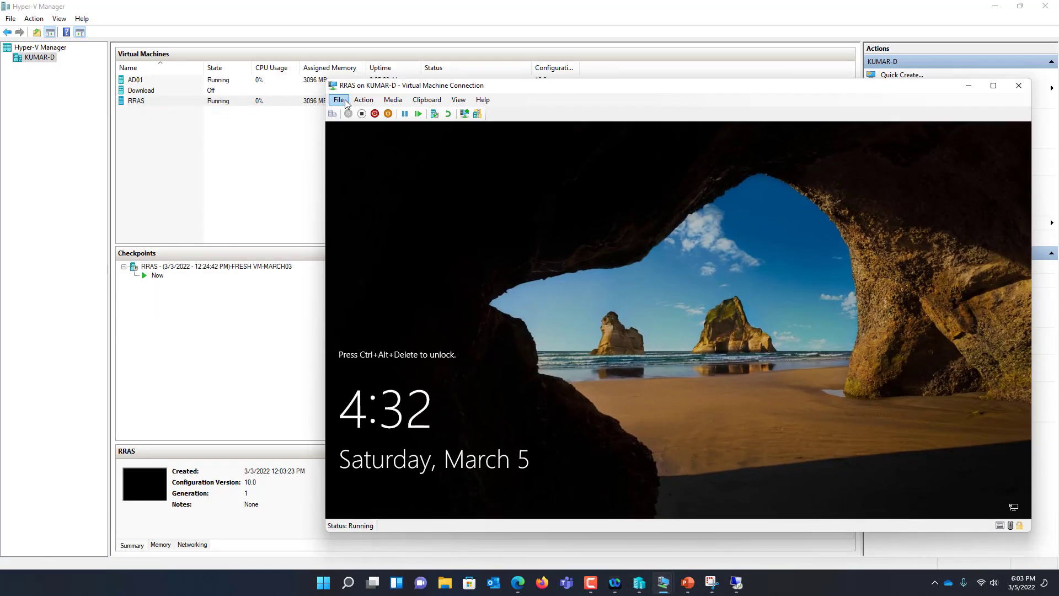
# Send Ctrl+Alt+Delete and sign in to RRAS with the account password
pyautogui.click(363, 101)
pyautogui.click(376, 112)
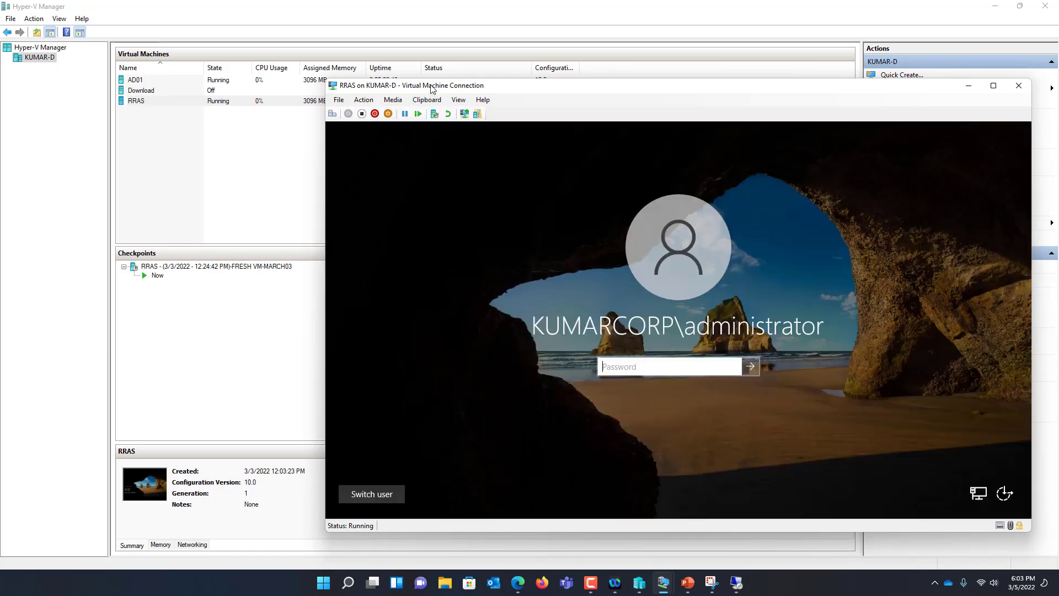
pyautogui.moveTo(433, 88); pyautogui.dragTo(359, 60)
pyautogui.write('•••••••')
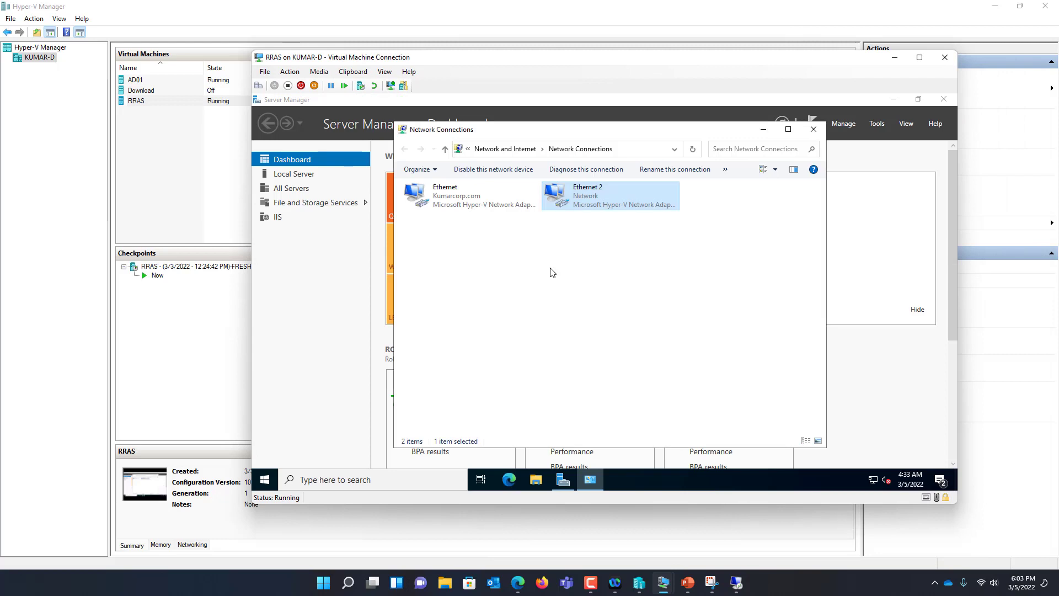
# Review the IP details of the Ethernet and Ethernet 2 adapters, then close Network Connections
pyautogui.doubleClick(461, 206)
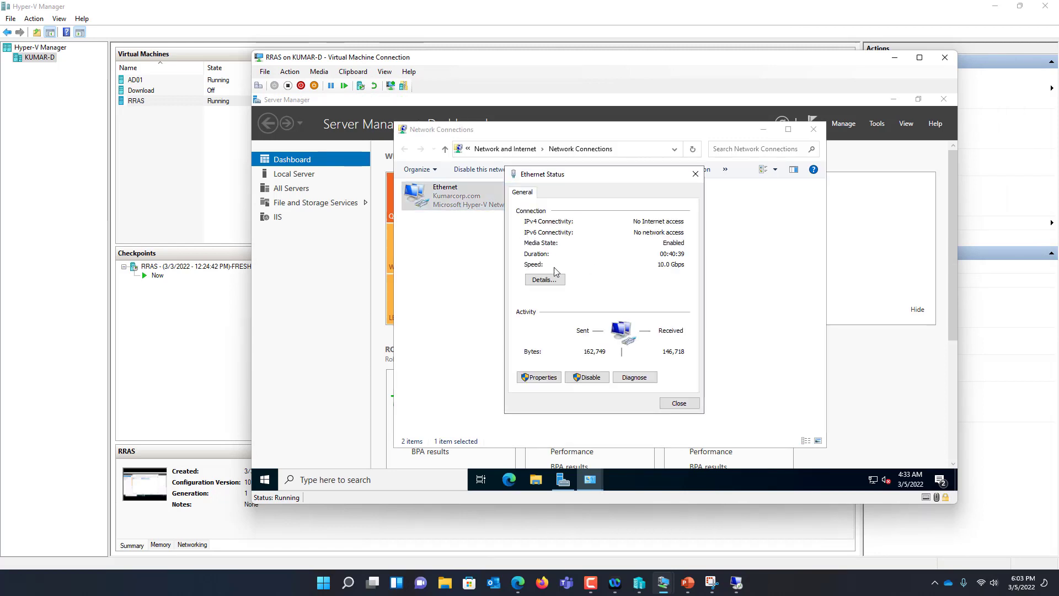
pyautogui.click(548, 282)
pyautogui.click(681, 409)
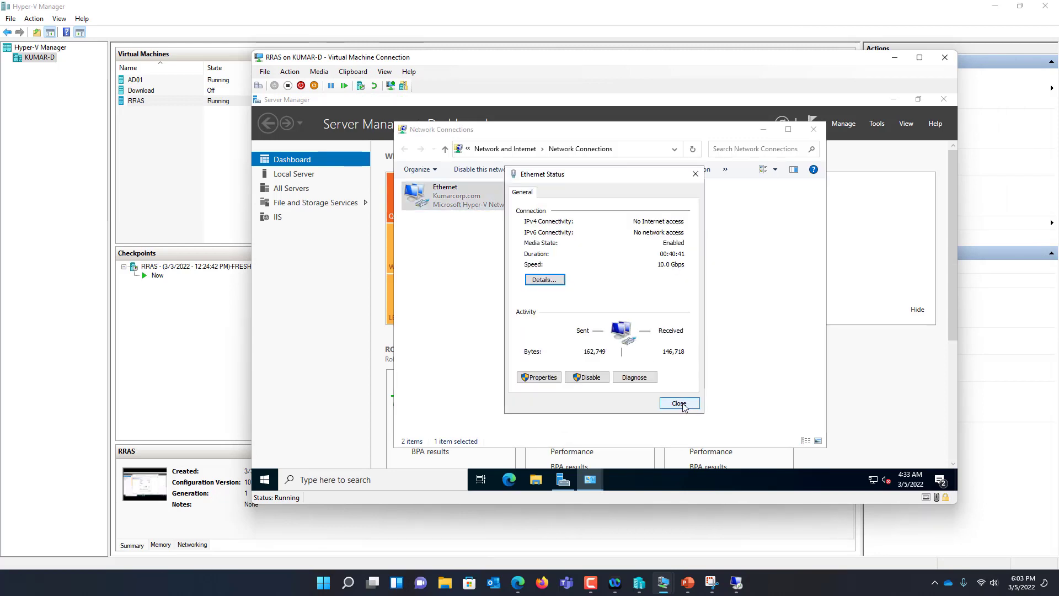
pyautogui.click(683, 404)
pyautogui.click(590, 196)
pyautogui.doubleClick(589, 196)
pyautogui.click(554, 280)
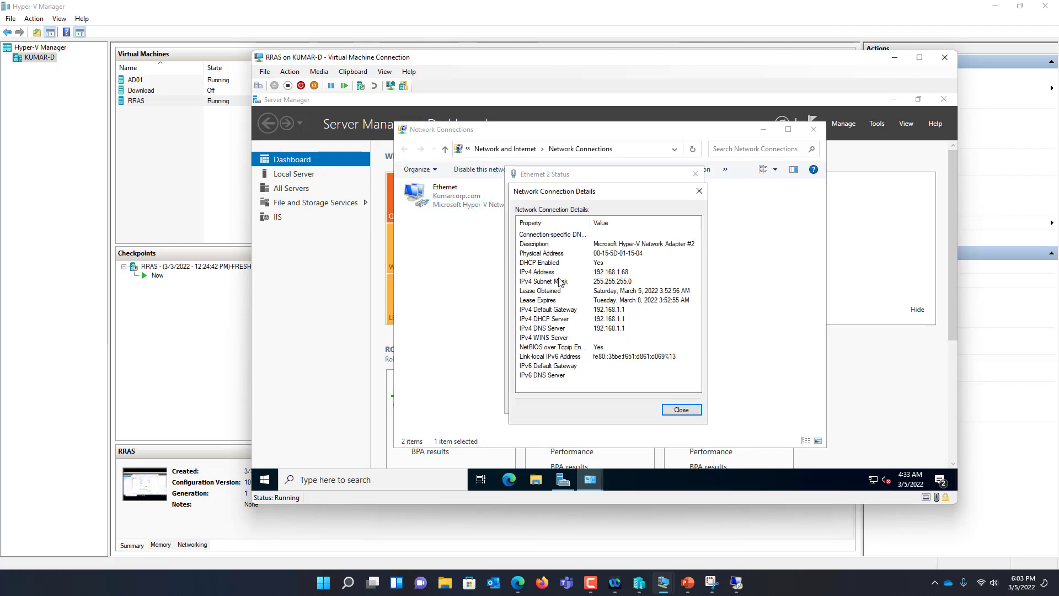
pyautogui.click(681, 409)
pyautogui.click(683, 405)
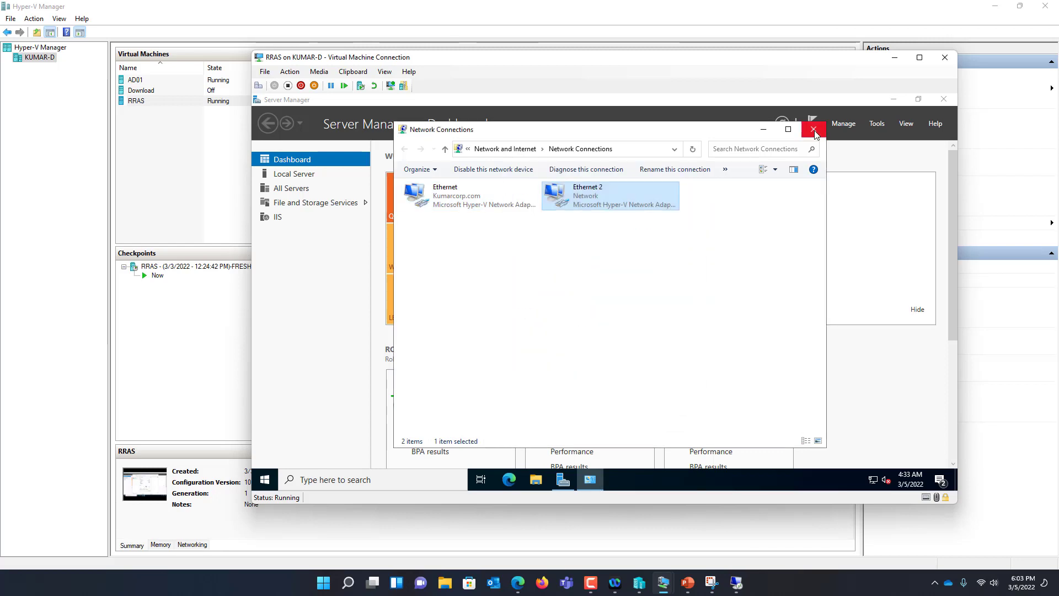
pyautogui.click(813, 129)
# Open the Add Roles and Features wizard full-screen and select the Remote Access role
pyautogui.click(540, 229)
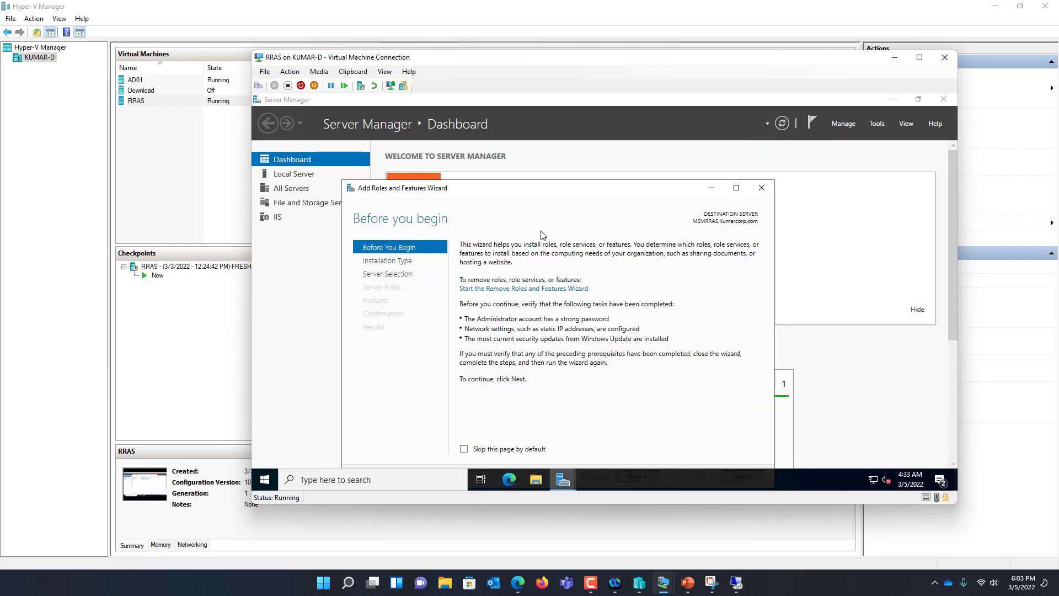
pyautogui.moveTo(578, 181); pyautogui.dragTo(579, 116)
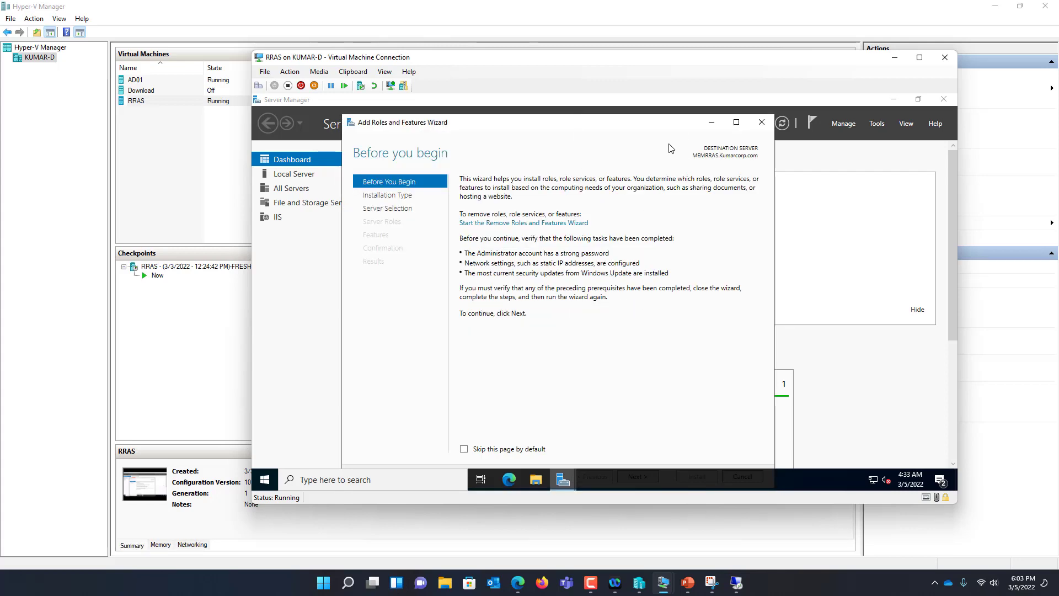
pyautogui.doubleClick(448, 61)
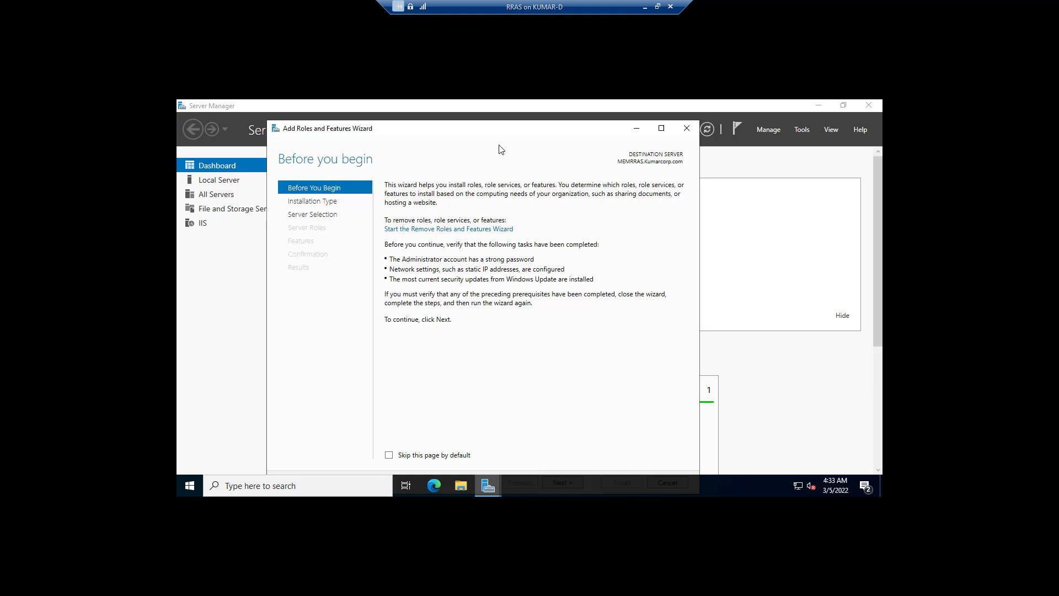
pyautogui.doubleClick(490, 127)
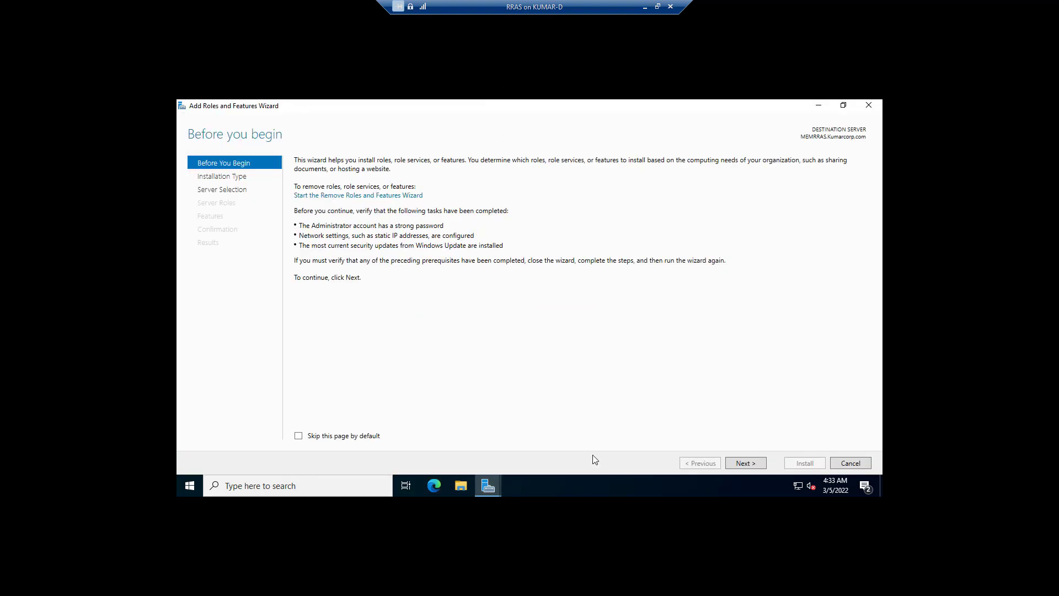
pyautogui.click(747, 464)
pyautogui.click(747, 465)
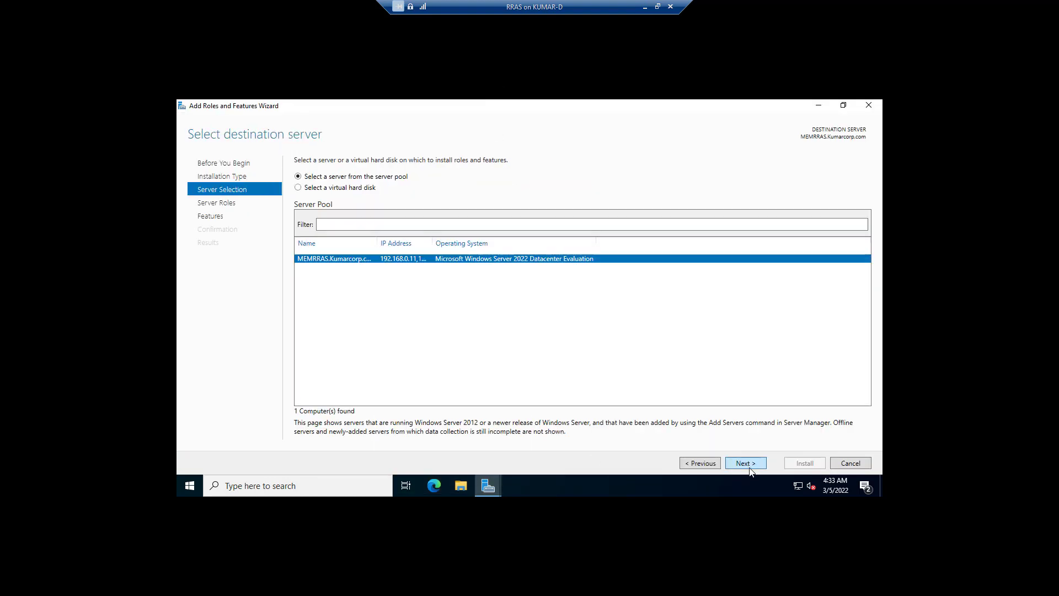
pyautogui.click(748, 464)
pyautogui.click(310, 327)
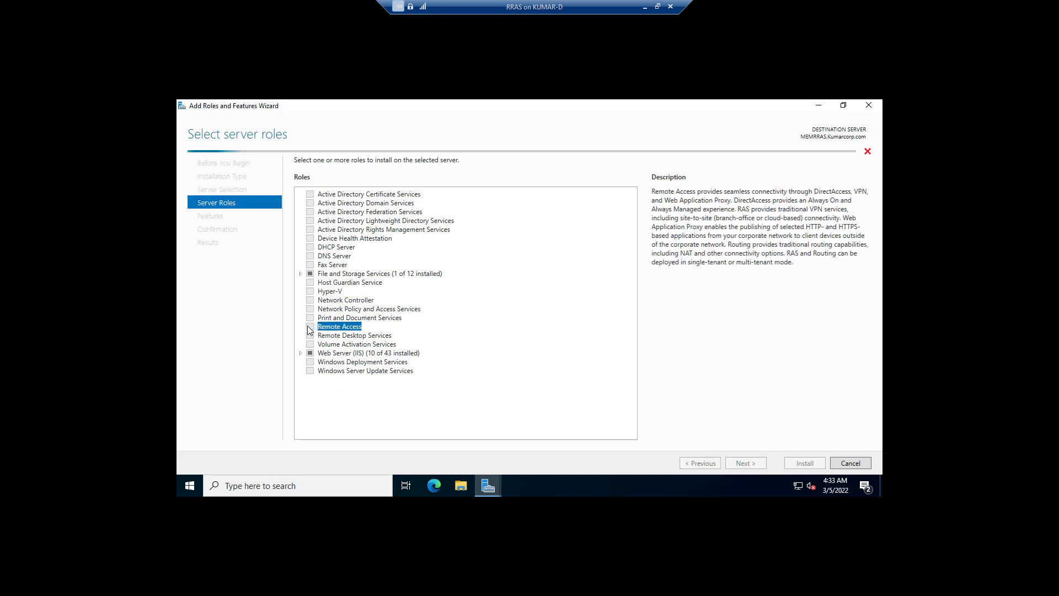
# Add the DirectAccess and VPN (RAS) and Routing role services with their required features, and install them
pyautogui.click(747, 463)
pyautogui.click(747, 464)
pyautogui.click(748, 463)
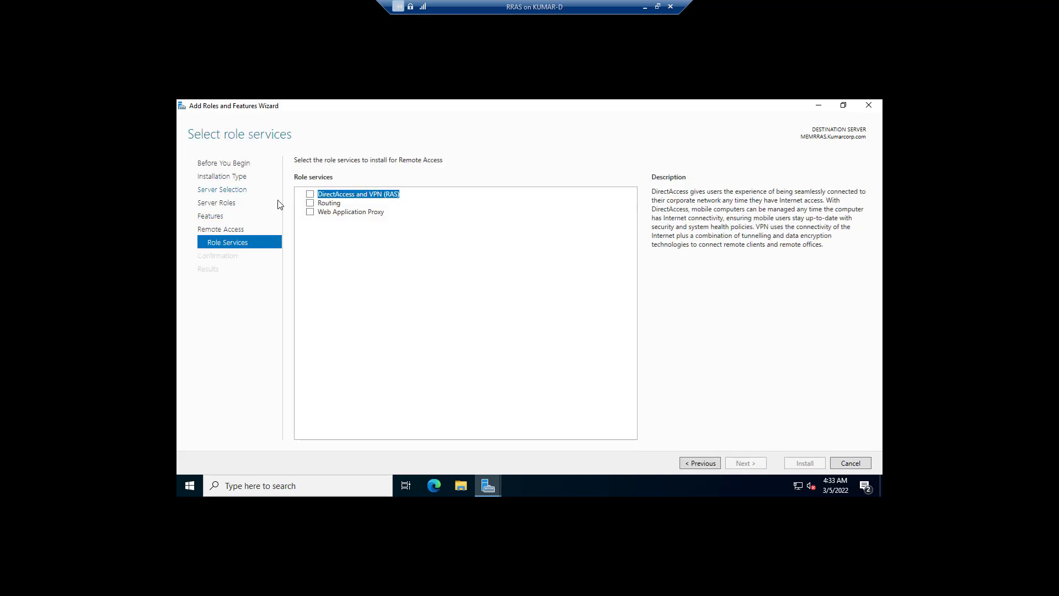
pyautogui.click(310, 203)
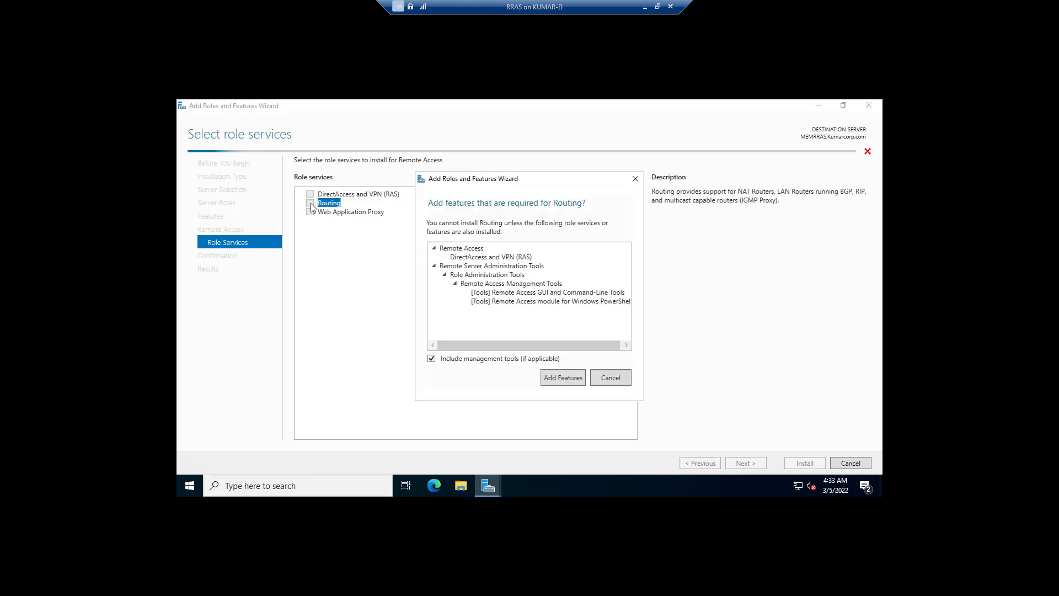
pyautogui.click(551, 377)
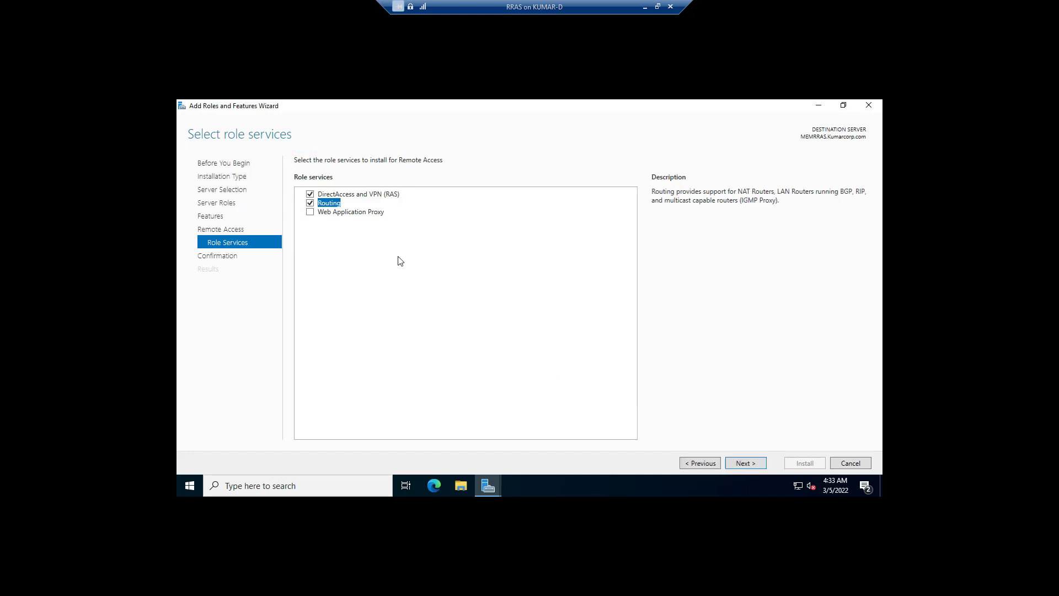
pyautogui.click(762, 465)
pyautogui.click(800, 464)
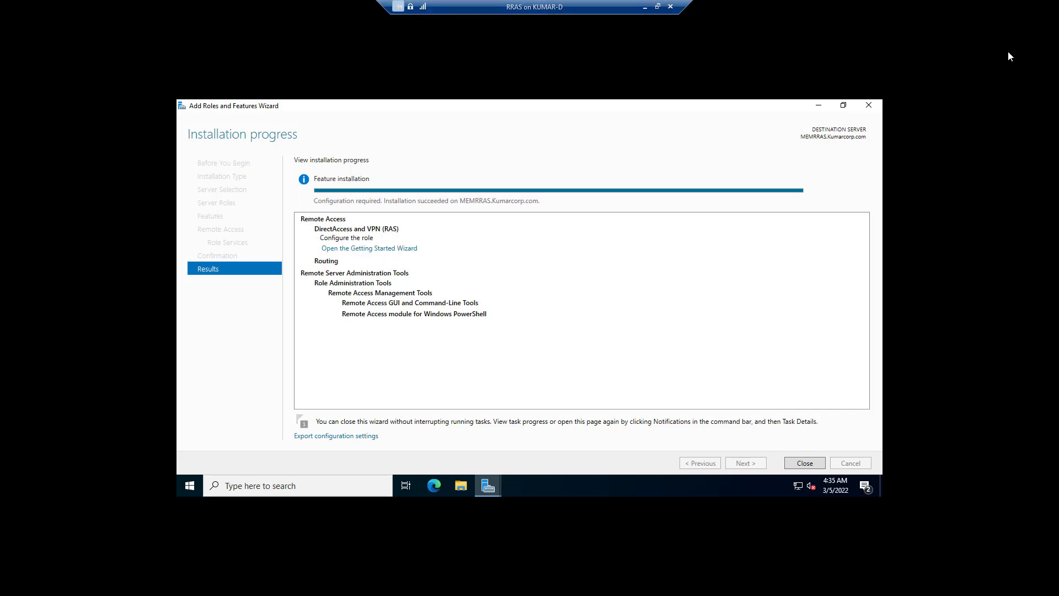
pyautogui.click(806, 463)
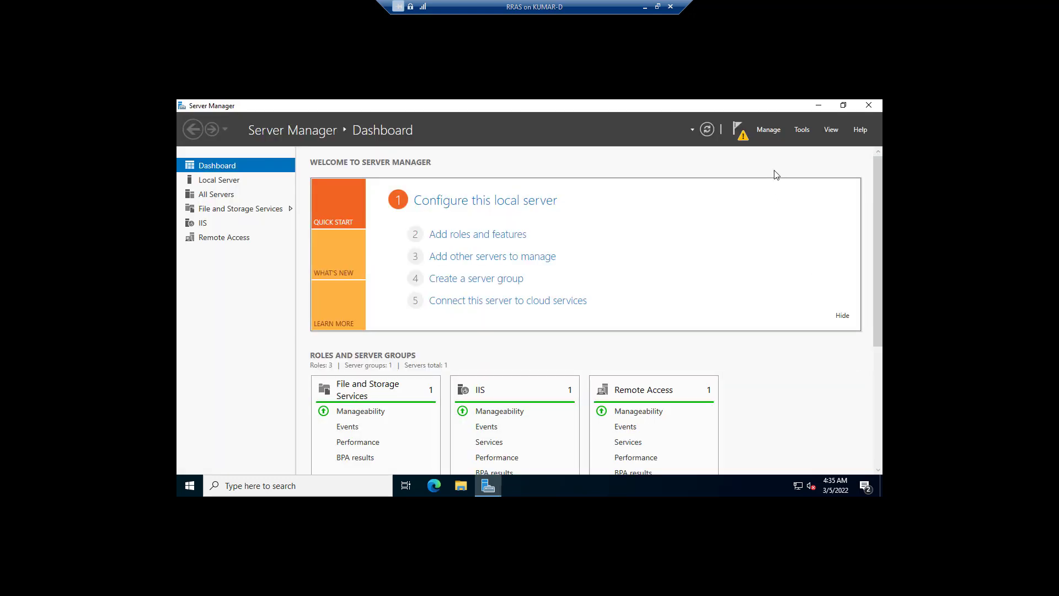
# Launch the Routing and Remote Access console and start the setup wizard for MEMRRAS
pyautogui.click(804, 130)
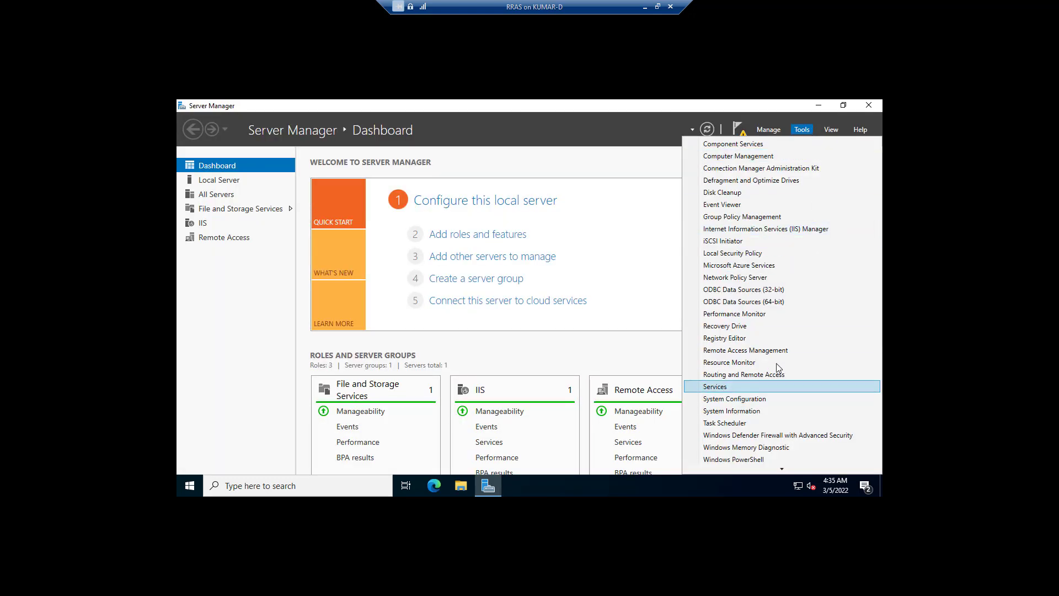
pyautogui.moveTo(781, 468)
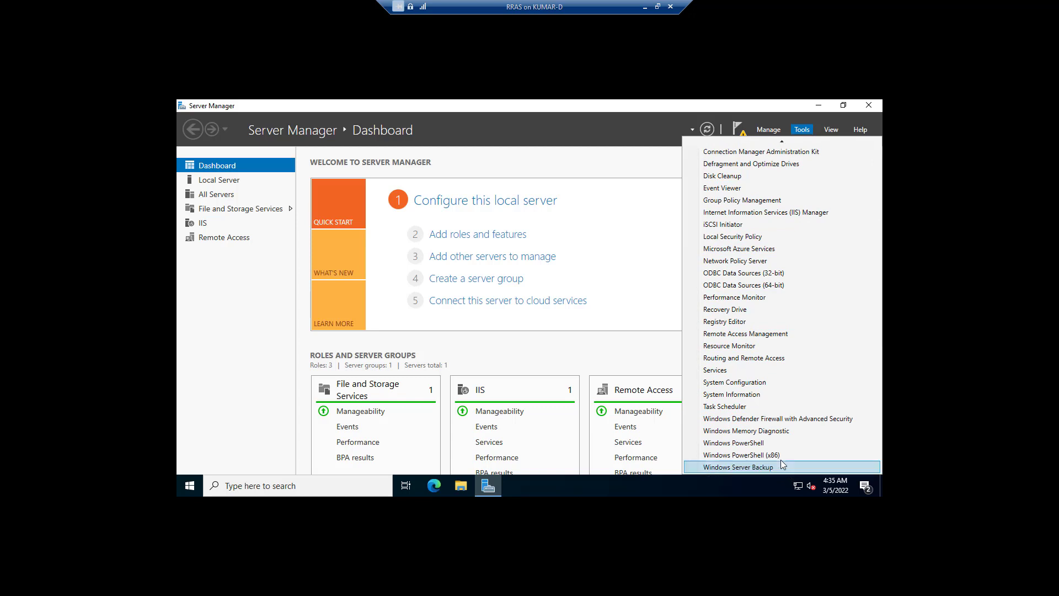
pyautogui.click(744, 358)
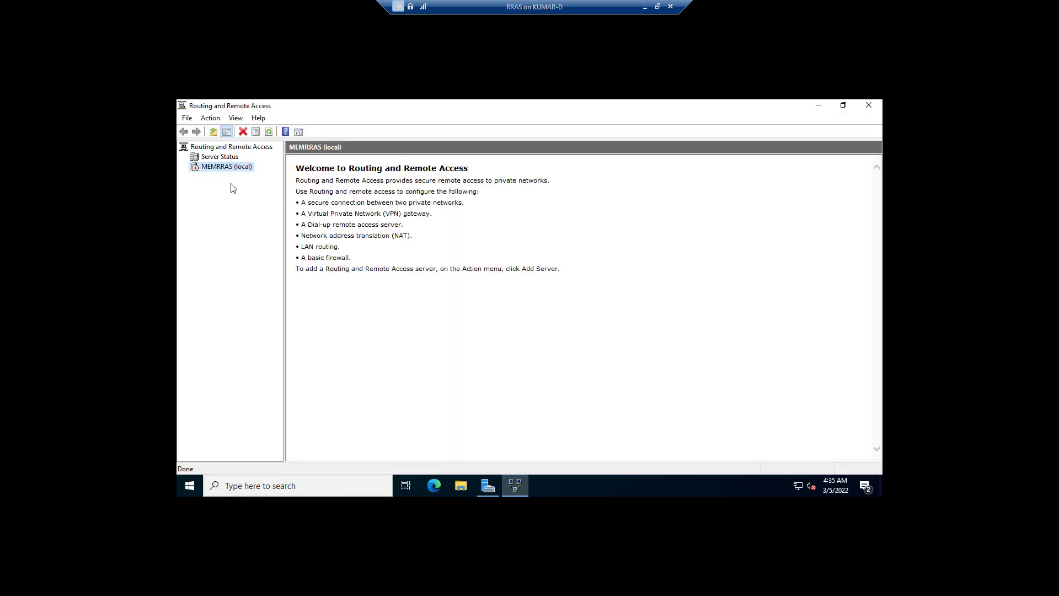
pyautogui.rightClick(231, 167)
pyautogui.click(266, 177)
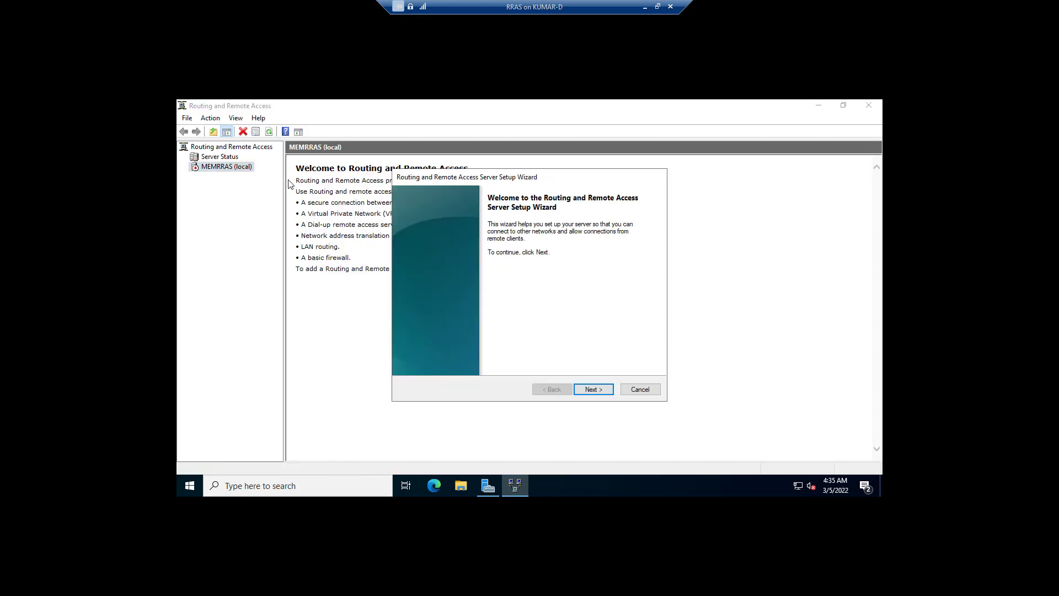
pyautogui.click(594, 389)
# Choose a custom configuration with VPN access and LAN routing, and start the service
pyautogui.click(451, 338)
pyautogui.click(588, 390)
pyautogui.click(448, 243)
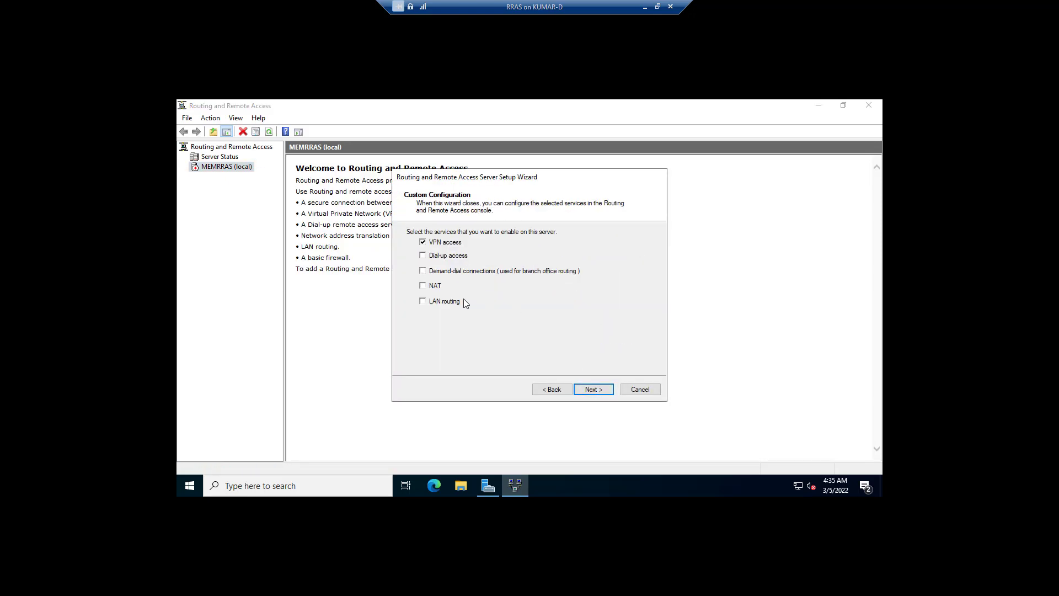
pyautogui.click(453, 301)
pyautogui.click(601, 392)
pyautogui.click(603, 394)
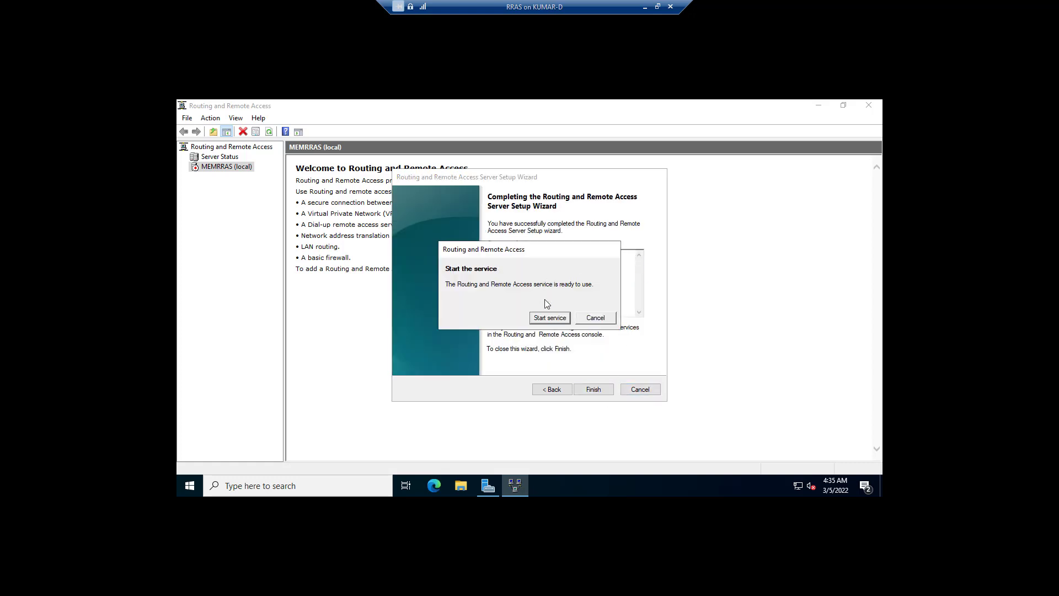
pyautogui.click(550, 317)
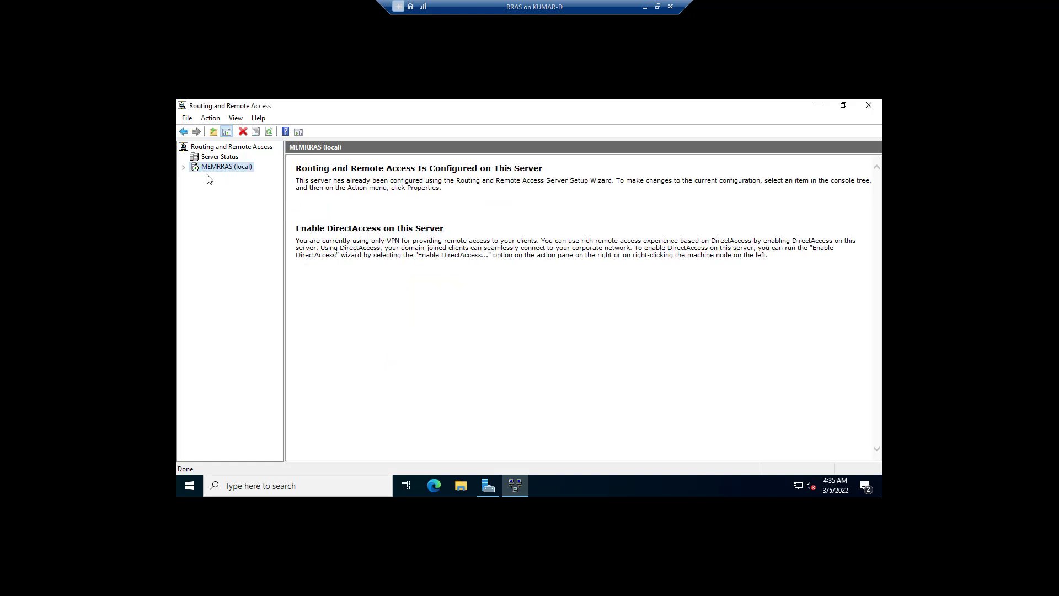
# Start a new demand-dial interface from MEMRRAS's Network Interfaces
pyautogui.click(223, 182)
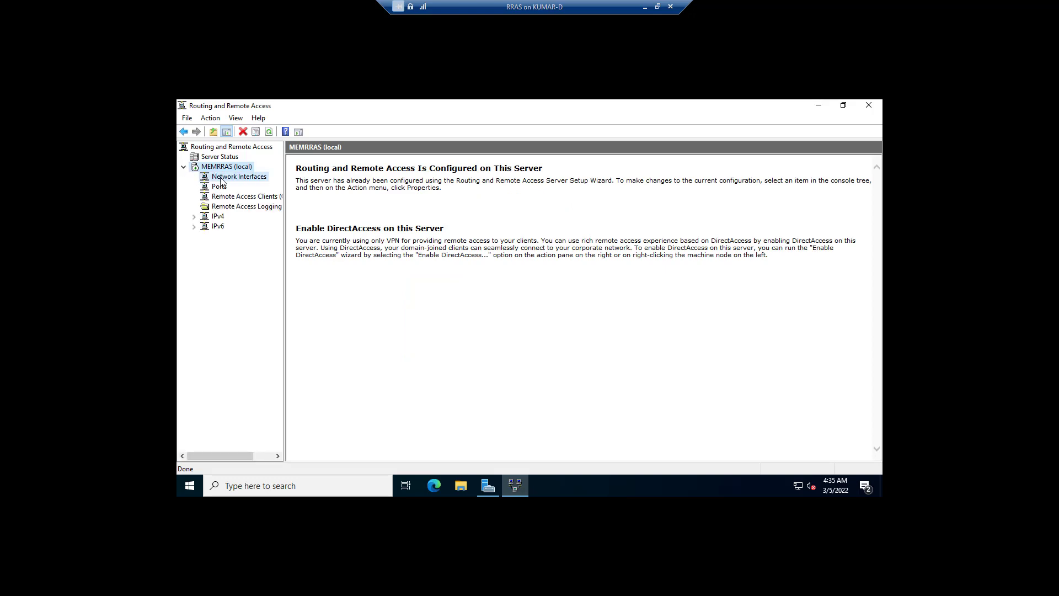
pyautogui.rightClick(223, 183)
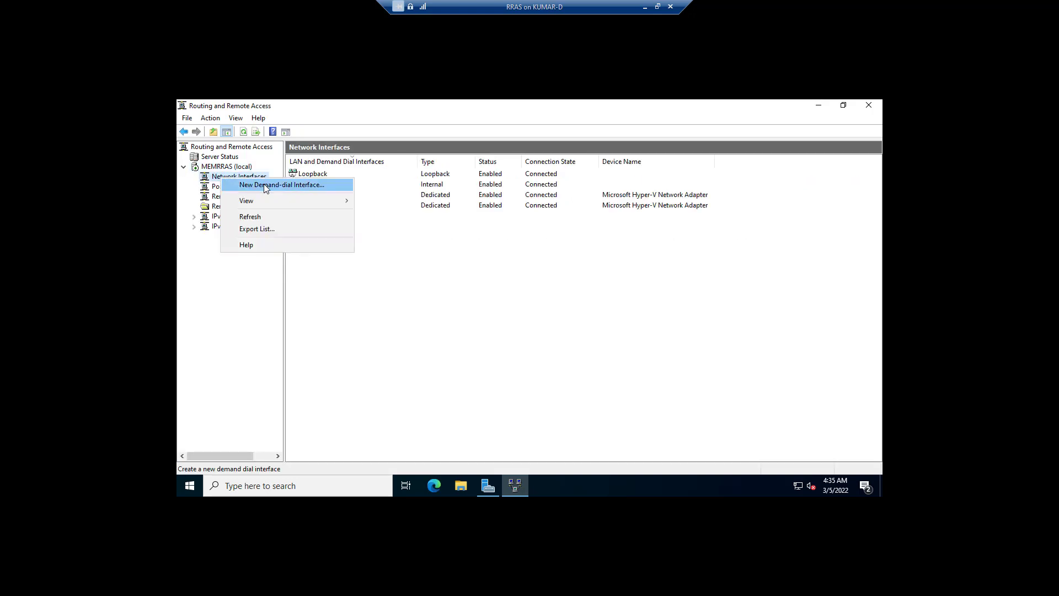
pyautogui.click(266, 184)
pyautogui.moveTo(554, 186); pyautogui.dragTo(559, 163)
pyautogui.click(605, 358)
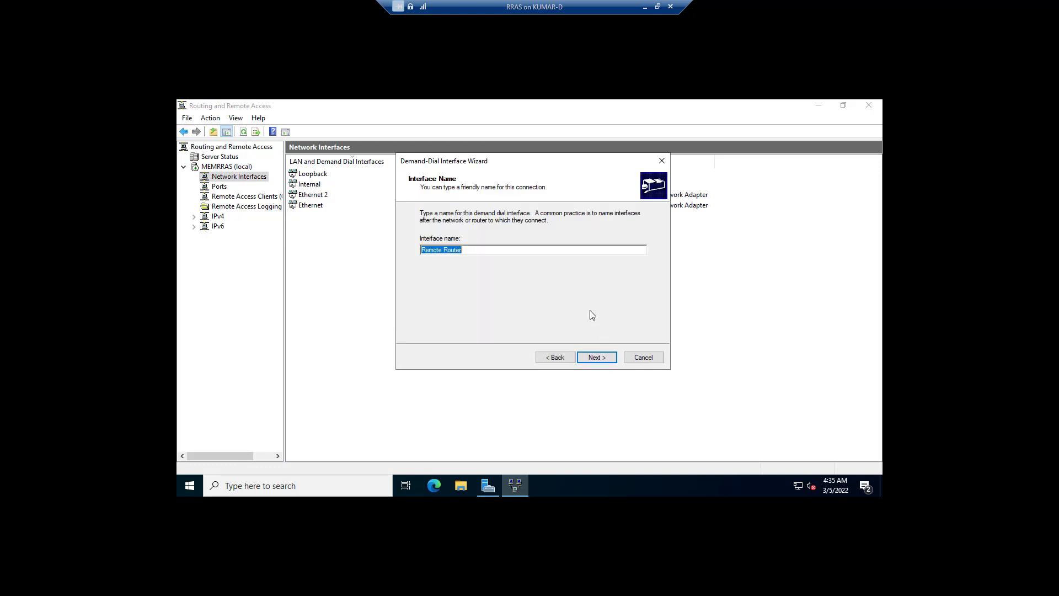
# Name the interface AZ-EAST-US-DATACENTER and make it a VPN connection of type IKEv2
pyautogui.write('a')
pyautogui.write('Z-EAST-US-')
pyautogui.write('DATACENTER')
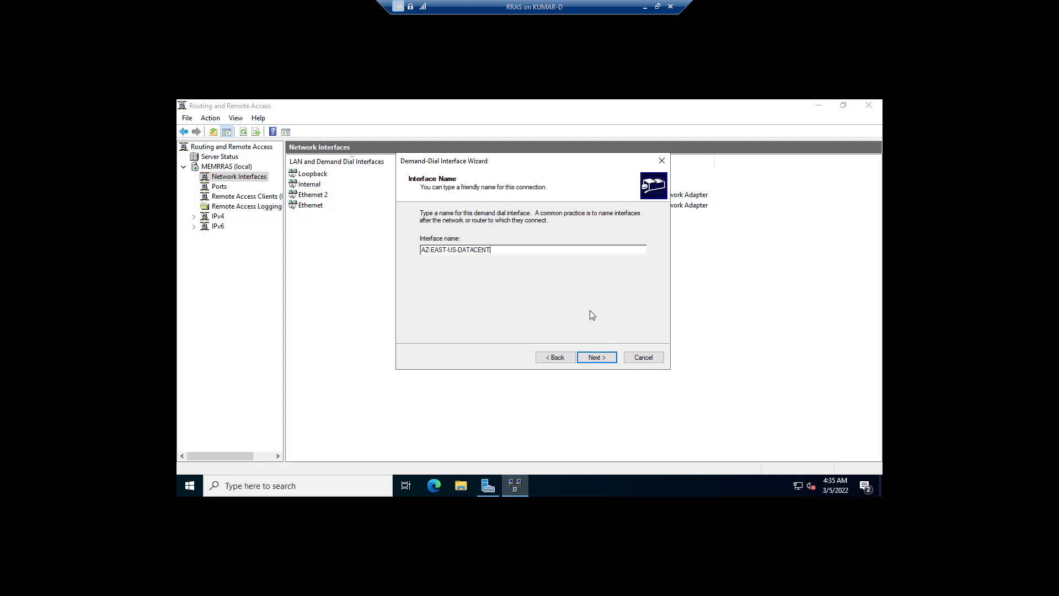
pyautogui.click(597, 357)
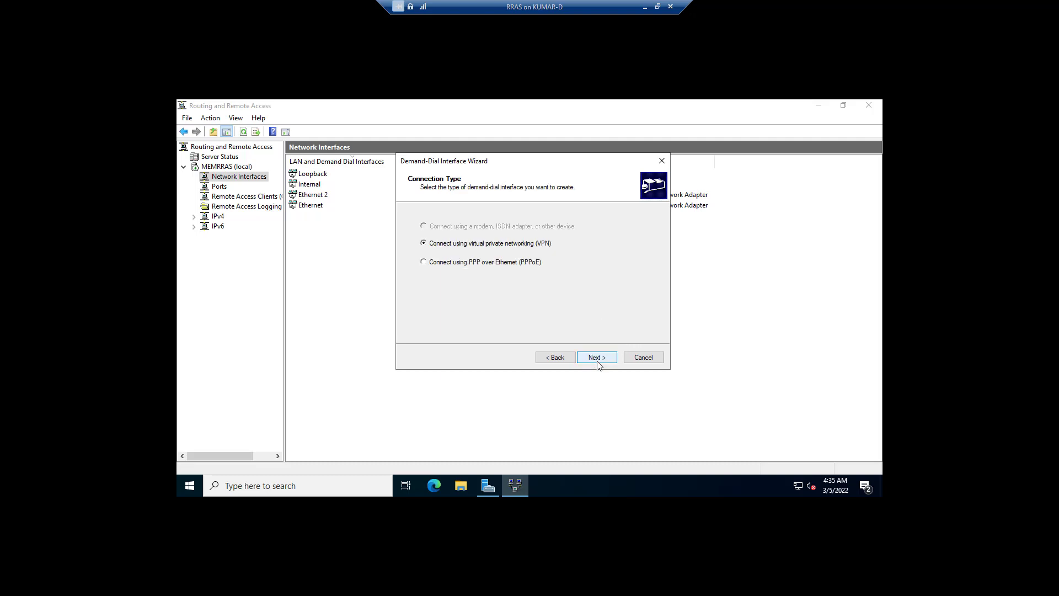
pyautogui.click(610, 359)
pyautogui.click(437, 278)
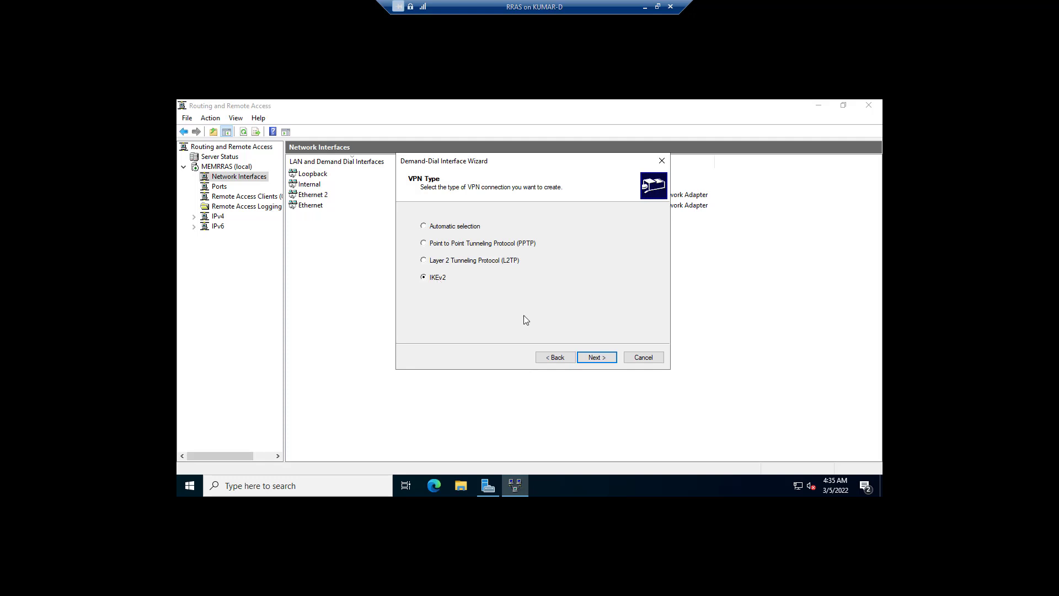
pyautogui.click(604, 359)
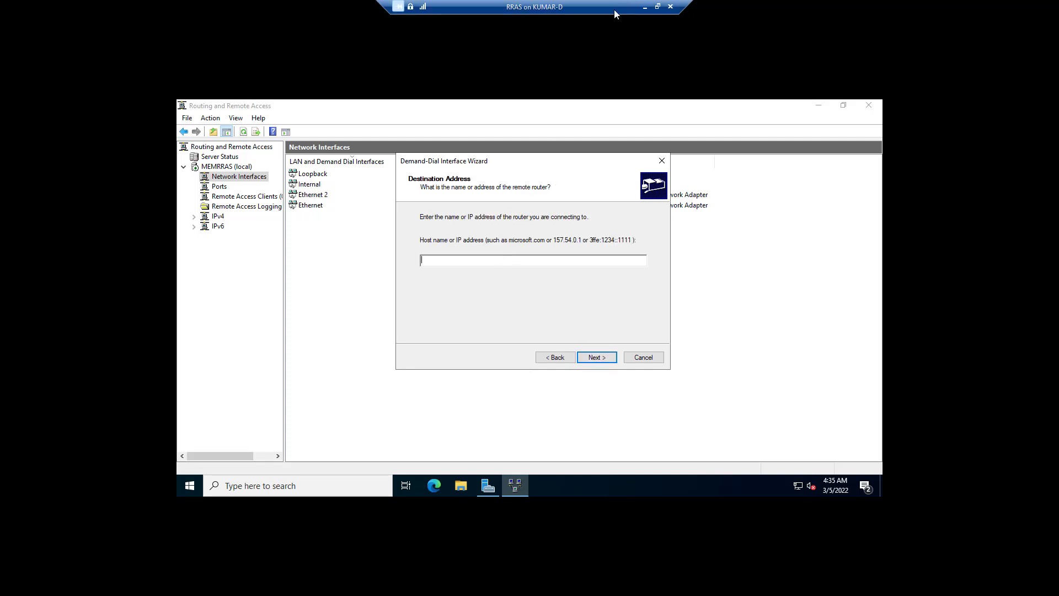
pyautogui.click(659, 6)
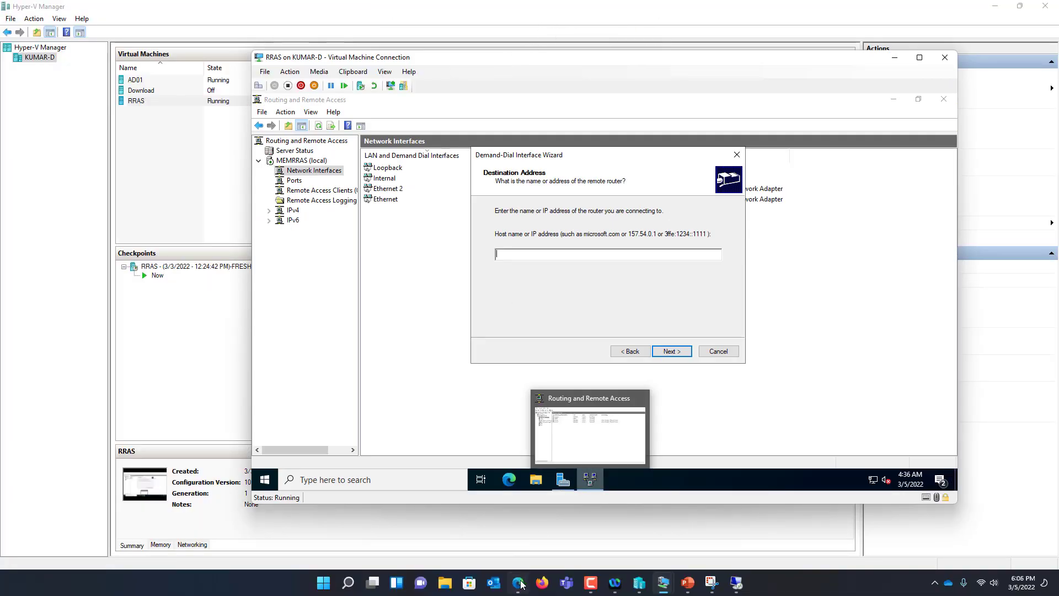
# Read AZ-GW1's public IP 20.120.37.130 from the Azure portal for the RRAS destination address
pyautogui.click(517, 582)
pyautogui.click(89, 51)
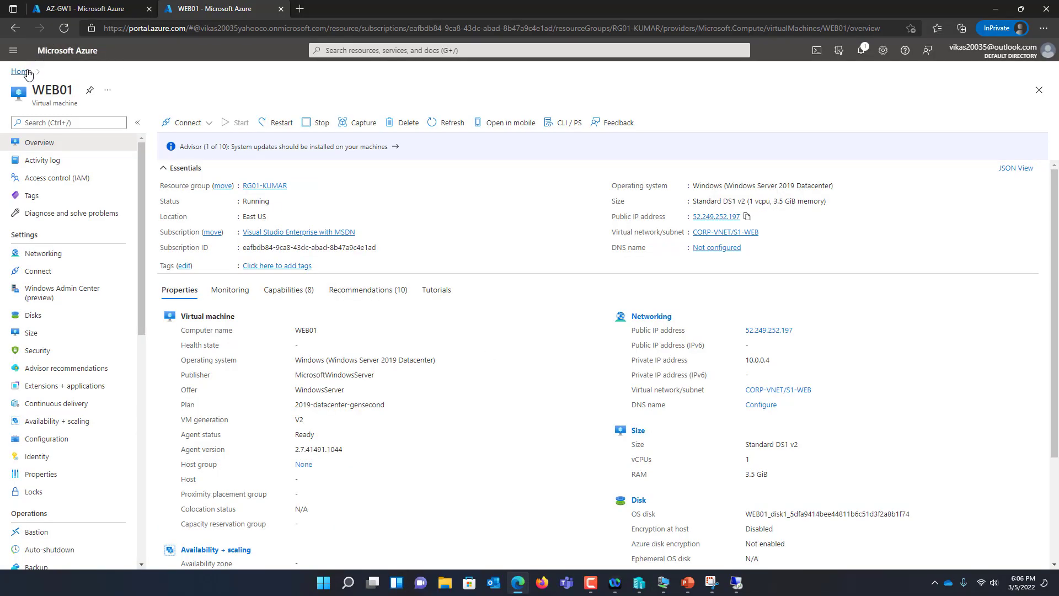
pyautogui.click(1020, 19)
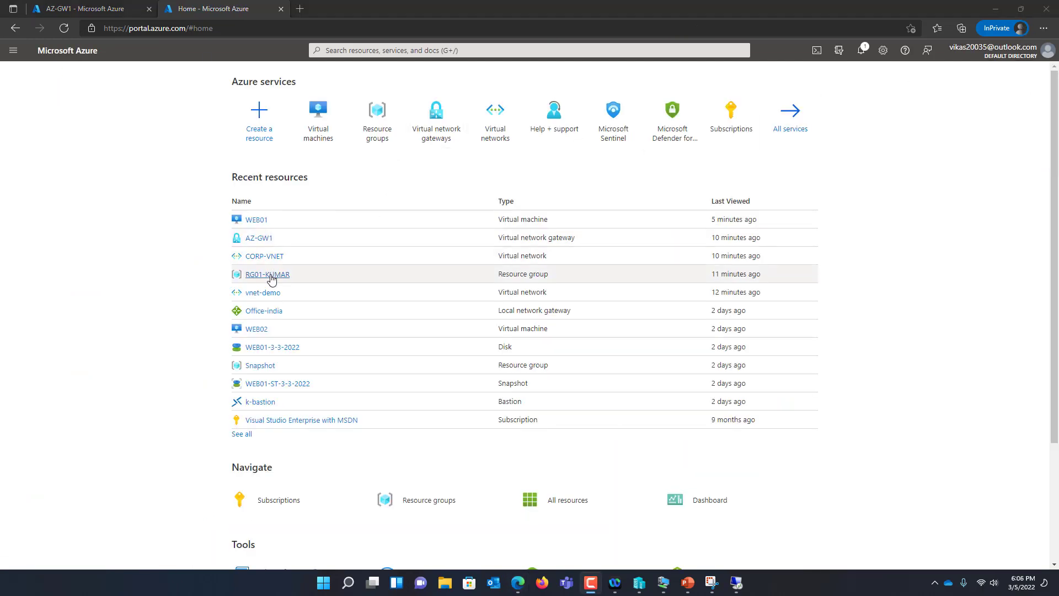
pyautogui.click(261, 242)
pyautogui.click(261, 242)
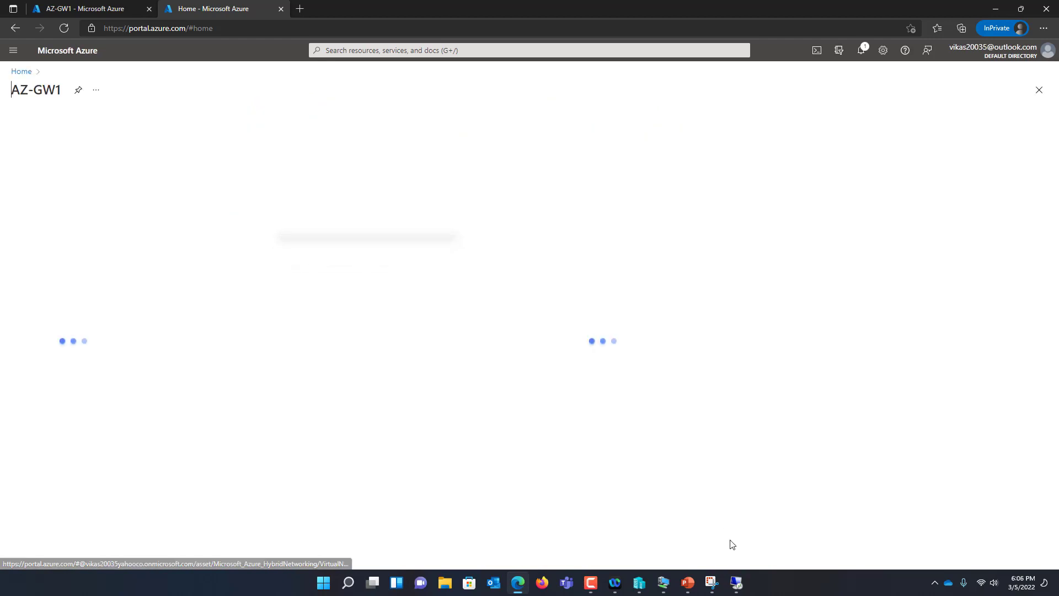
pyautogui.moveTo(664, 588)
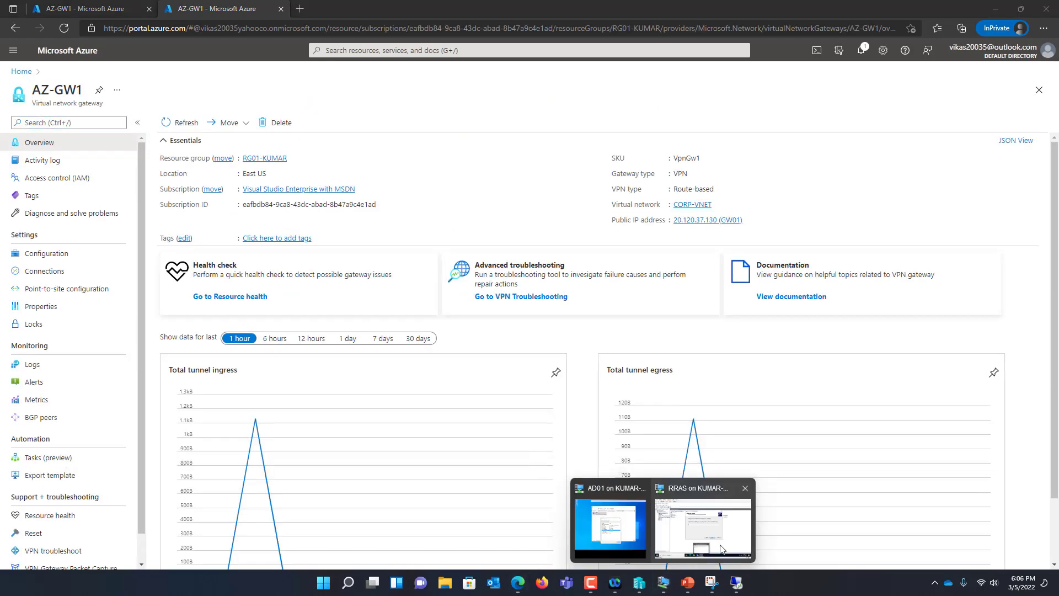
pyautogui.click(721, 530)
pyautogui.moveTo(568, 220); pyautogui.dragTo(645, 245)
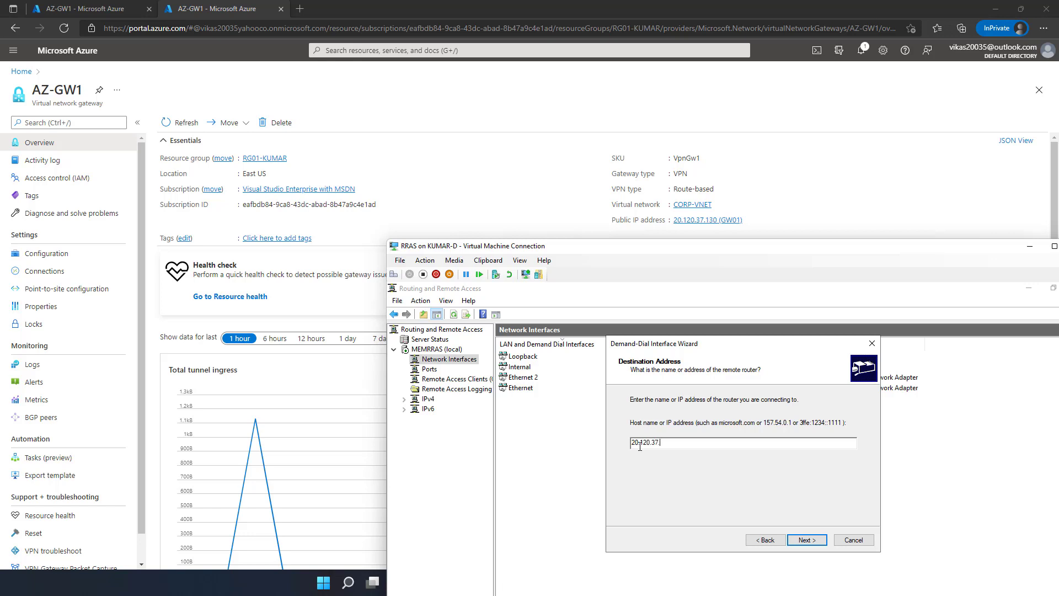
pyautogui.moveTo(660, 246); pyautogui.dragTo(521, 57)
# Keep IP routing on and add a static route 10.0.0.0 mask 255.255.0.0 with metric 16
pyautogui.click(668, 351)
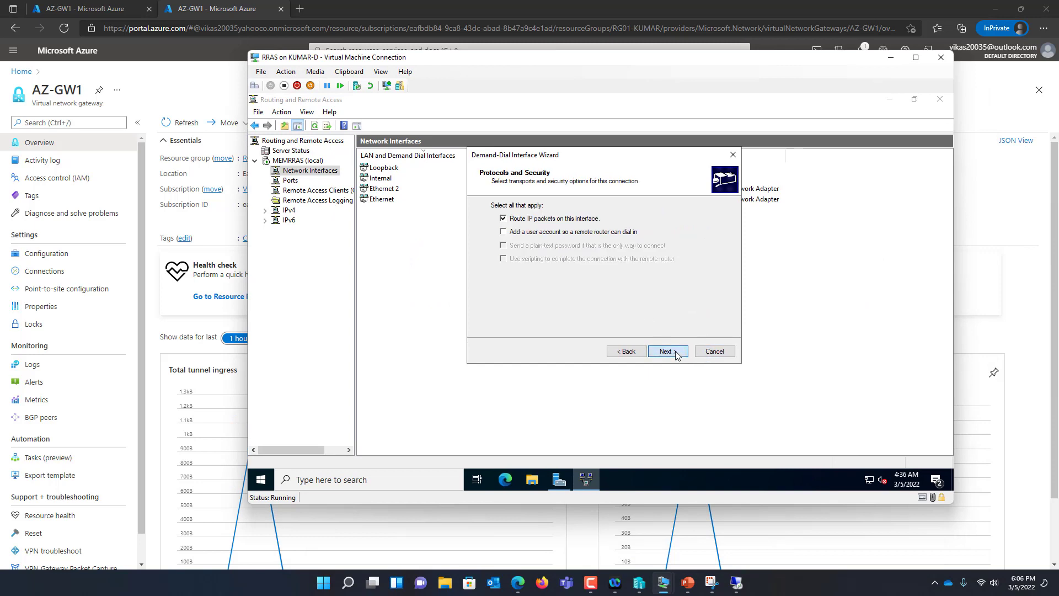
pyautogui.click(678, 351)
pyautogui.click(501, 308)
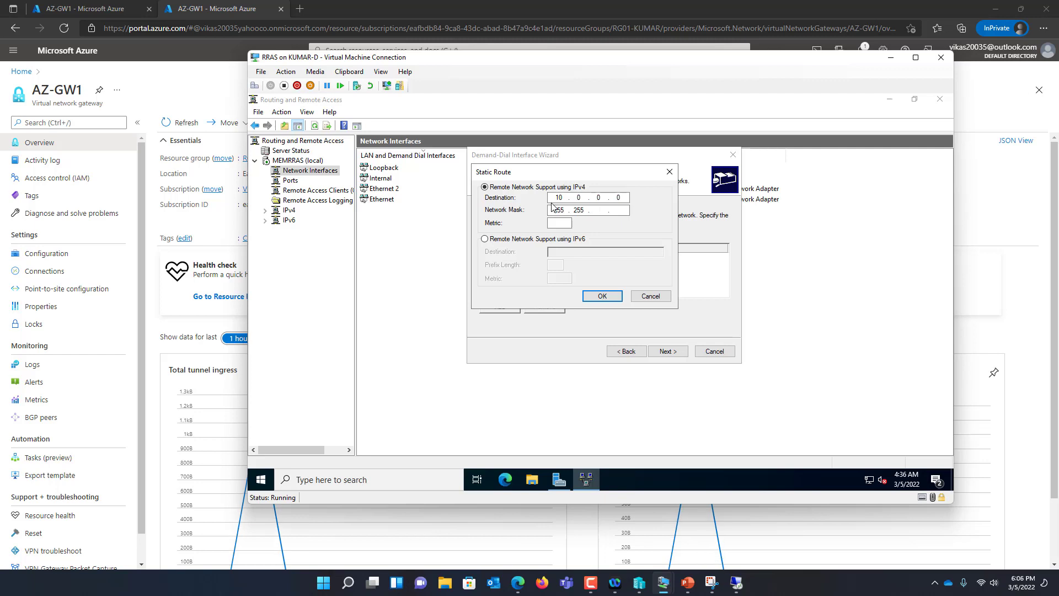
pyautogui.press('Tab')
pyautogui.write('16')
pyautogui.press('Tab')
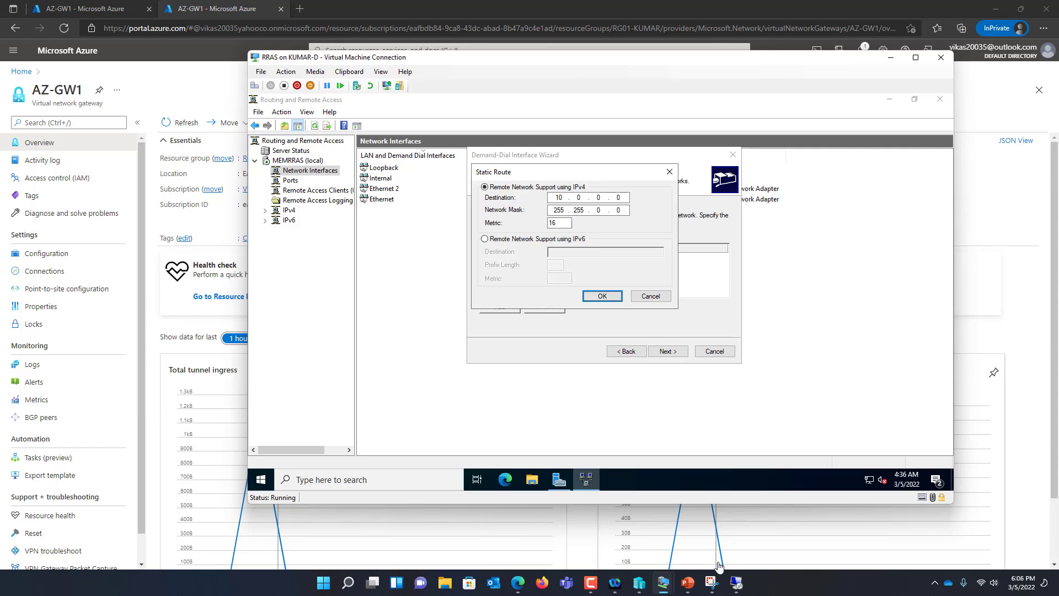
pyautogui.click(713, 587)
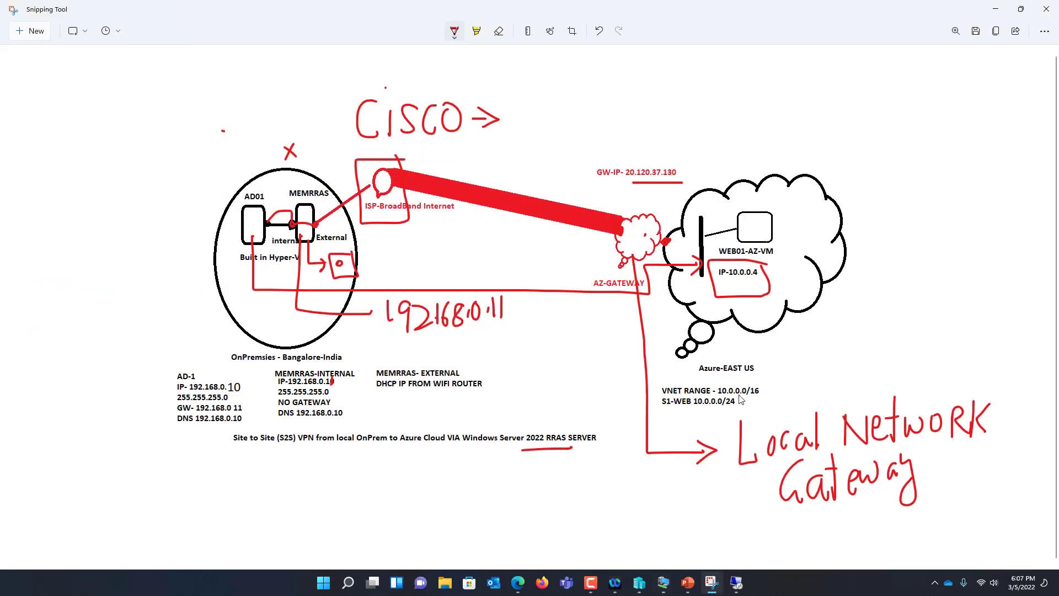
pyautogui.moveTo(764, 390)
pyautogui.mouseDown()
pyautogui.moveTo(774, 387)
pyautogui.moveTo(764, 395)
pyautogui.moveTo(739, 377)
pyautogui.moveTo(717, 395)
pyautogui.moveTo(757, 399)
pyautogui.mouseUp()
pyautogui.click(768, 393)
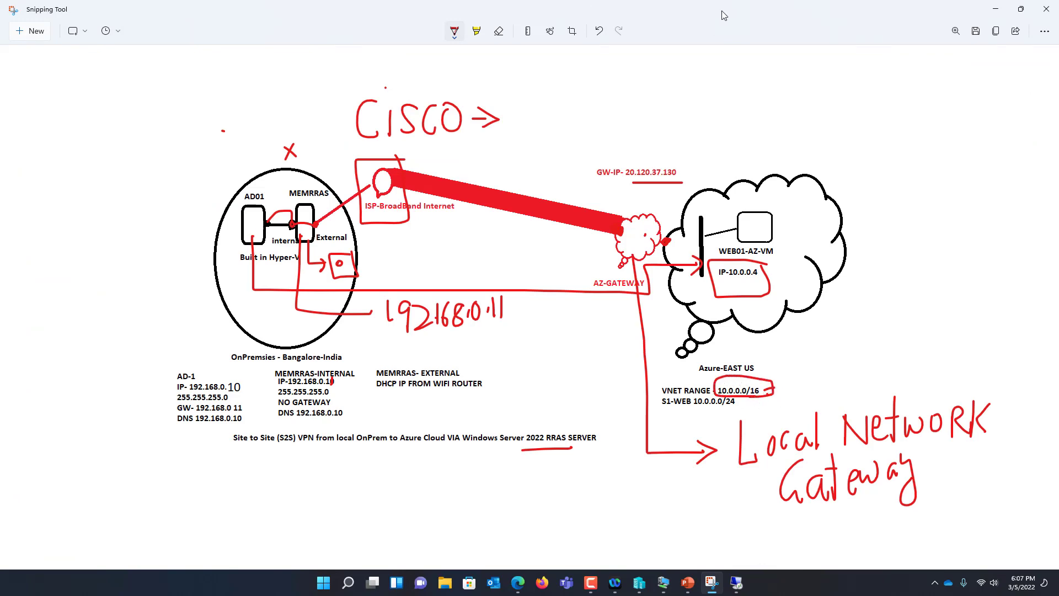
pyautogui.doubleClick(721, 11)
pyautogui.click(972, 79)
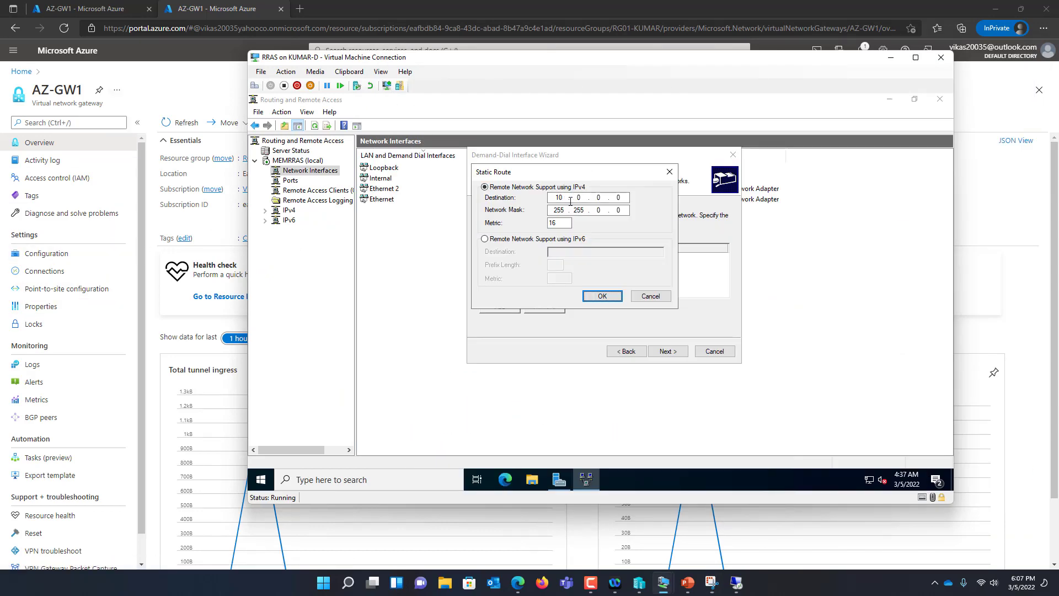
pyautogui.click(602, 295)
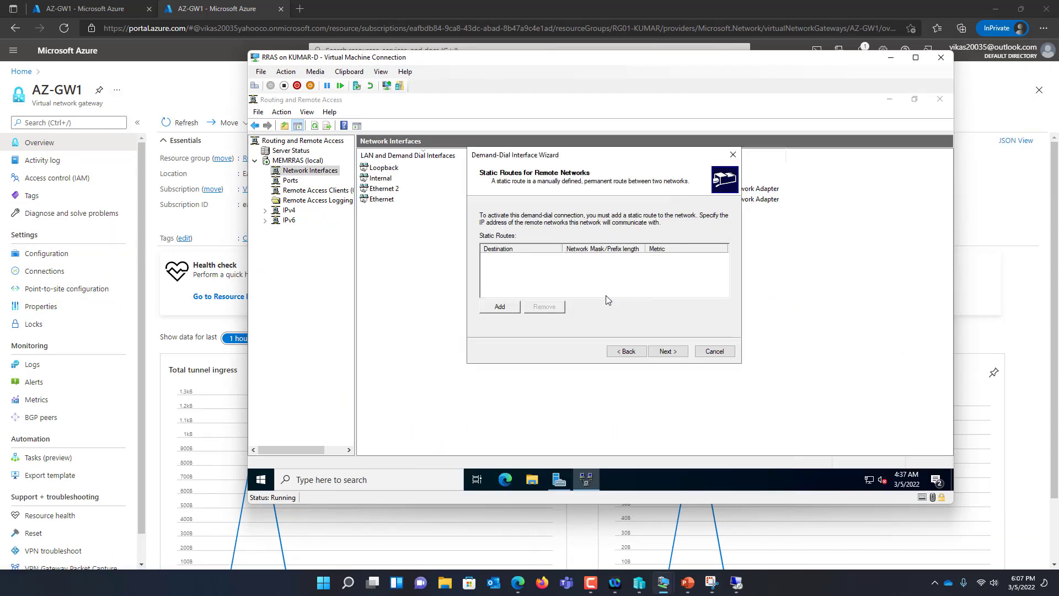
# Enter the dial-out user name and advance to the wizard's final page
pyautogui.click(634, 354)
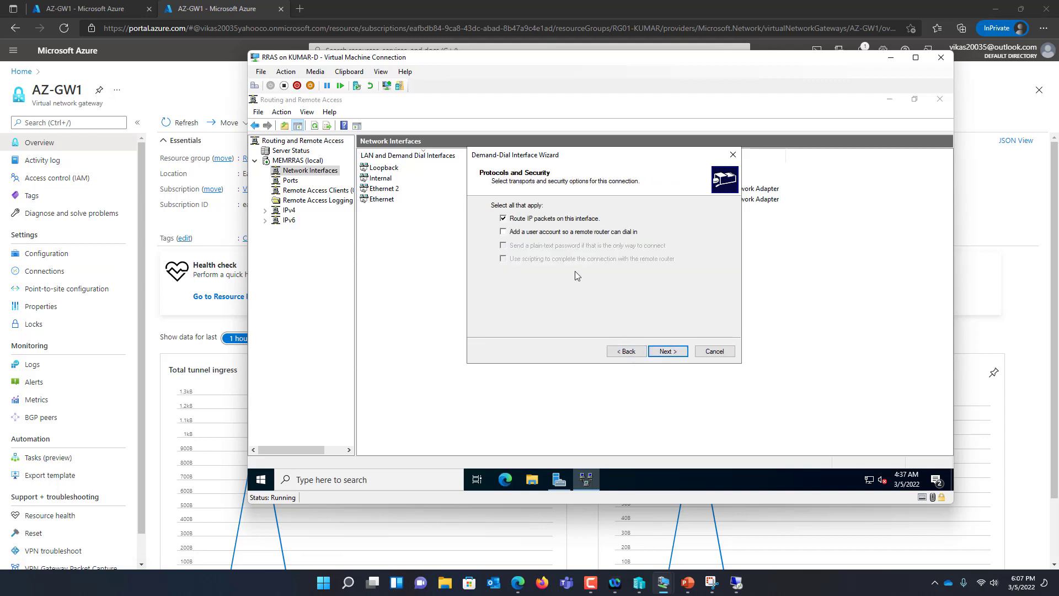
pyautogui.click(668, 352)
pyautogui.click(670, 351)
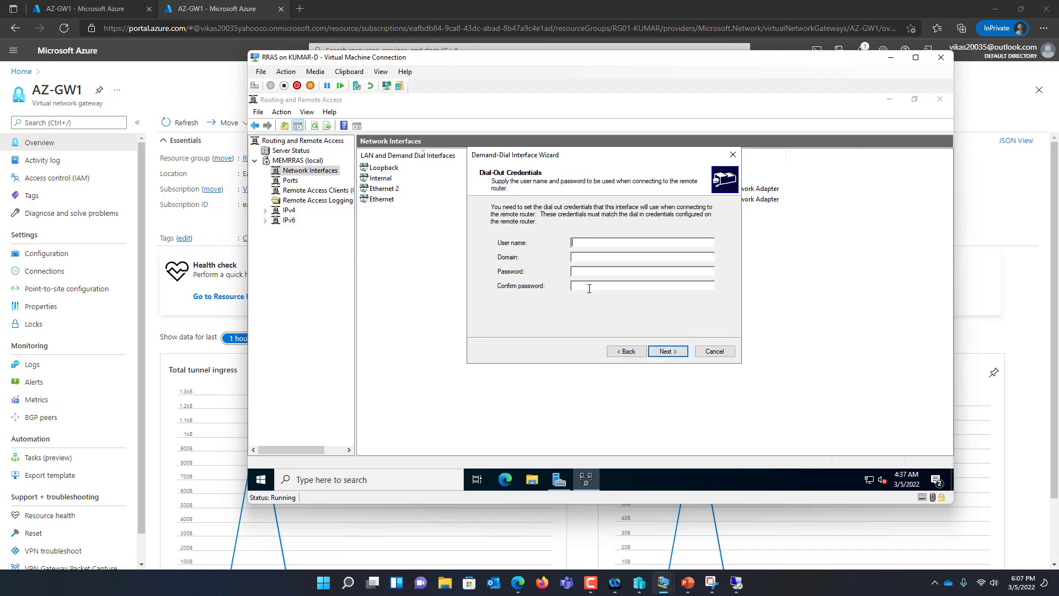
pyautogui.click(584, 241)
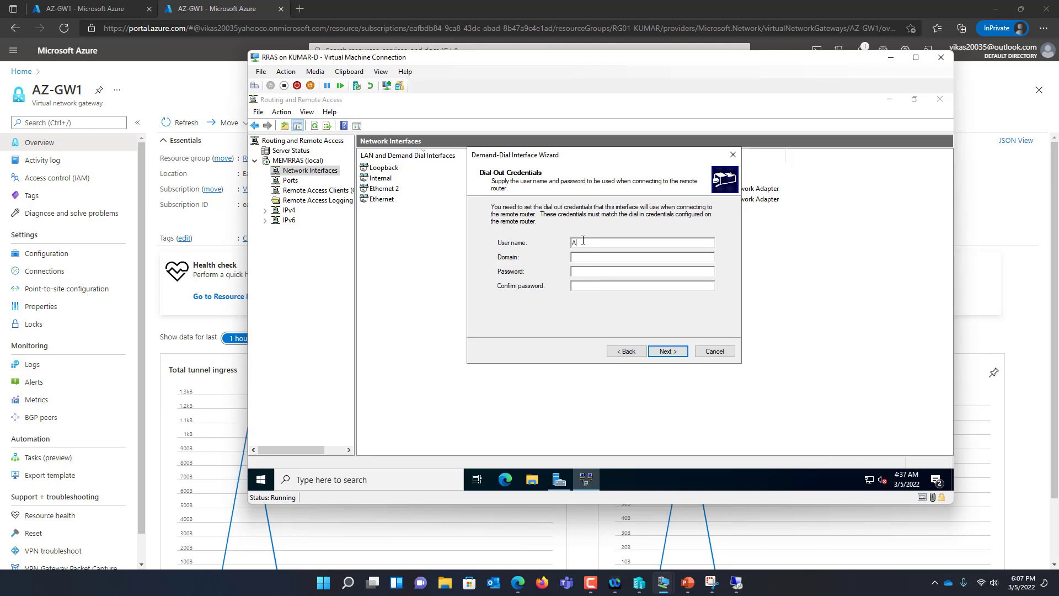
pyautogui.write('ADM')
pyautogui.press('BackSpace')
pyautogui.press('BackSpace')
pyautogui.press('BackSpace')
pyautogui.write('a')
pyautogui.click(666, 354)
# Finish the interface and set its security to use a preshared key
pyautogui.click(668, 353)
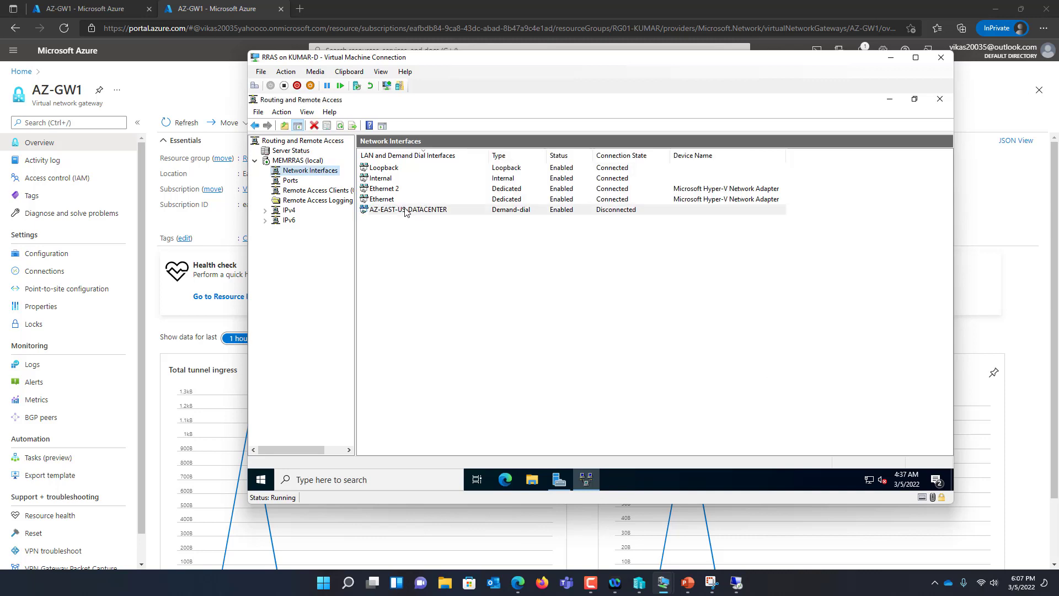
pyautogui.rightClick(405, 211)
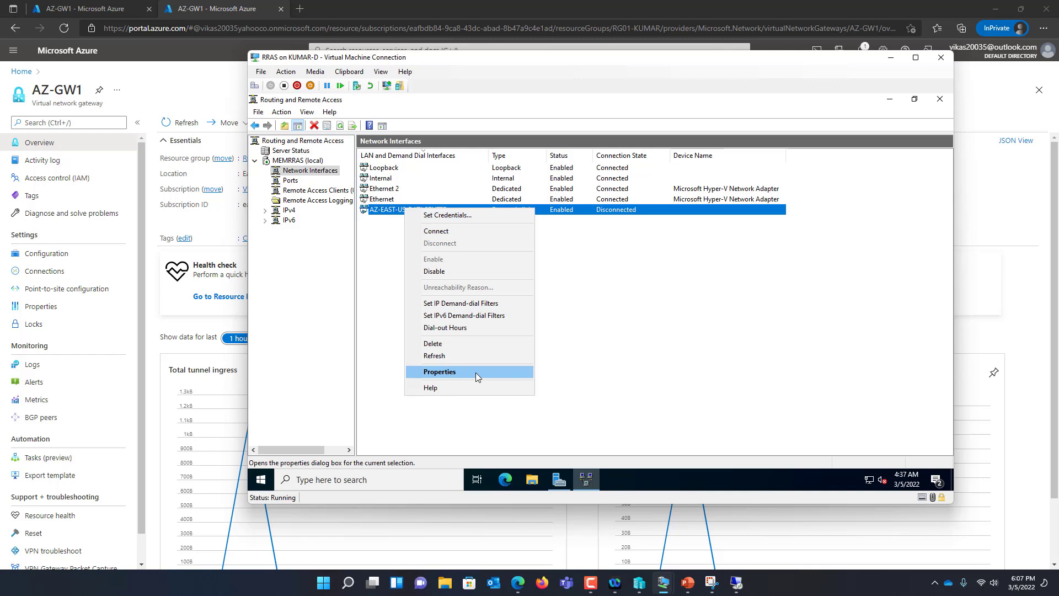
pyautogui.click(475, 372)
pyautogui.click(577, 182)
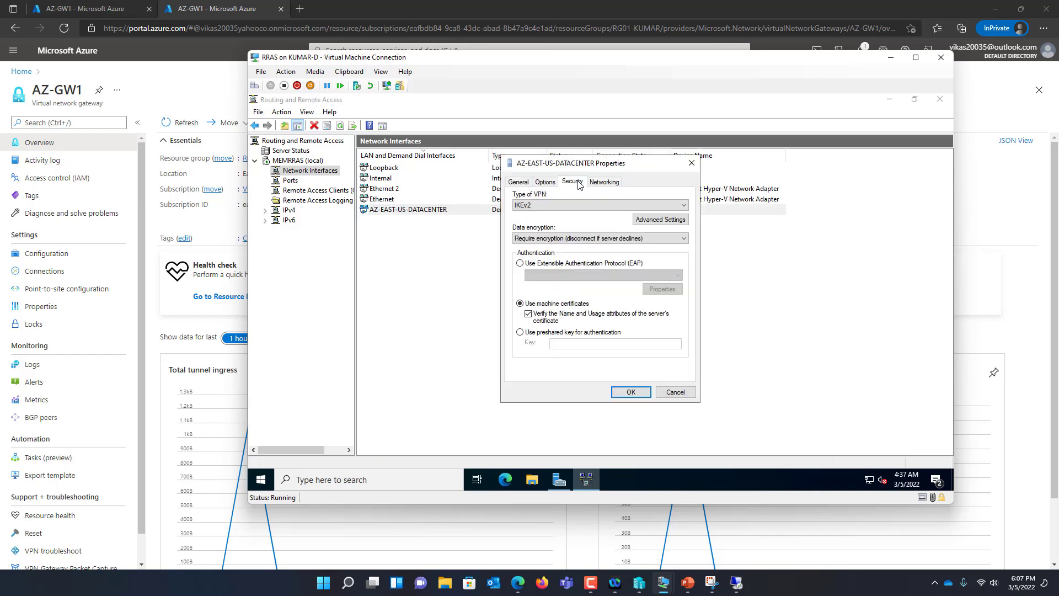
pyautogui.click(551, 333)
pyautogui.click(568, 344)
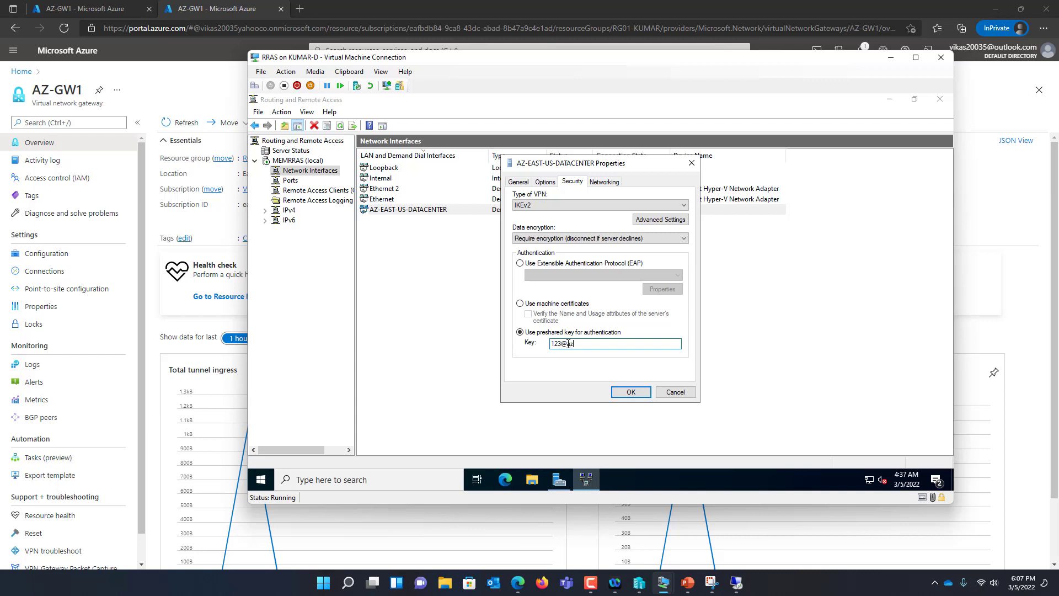
pyautogui.click(634, 393)
# Connect AZ-EAST-US-DATACENTER to the Azure gateway
pyautogui.rightClick(463, 214)
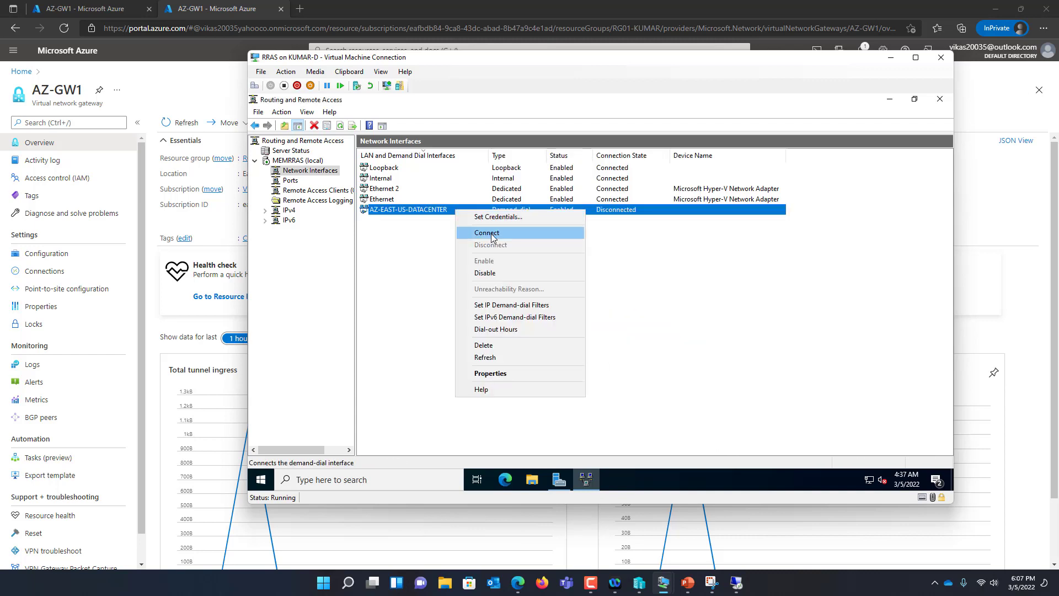
pyautogui.click(491, 236)
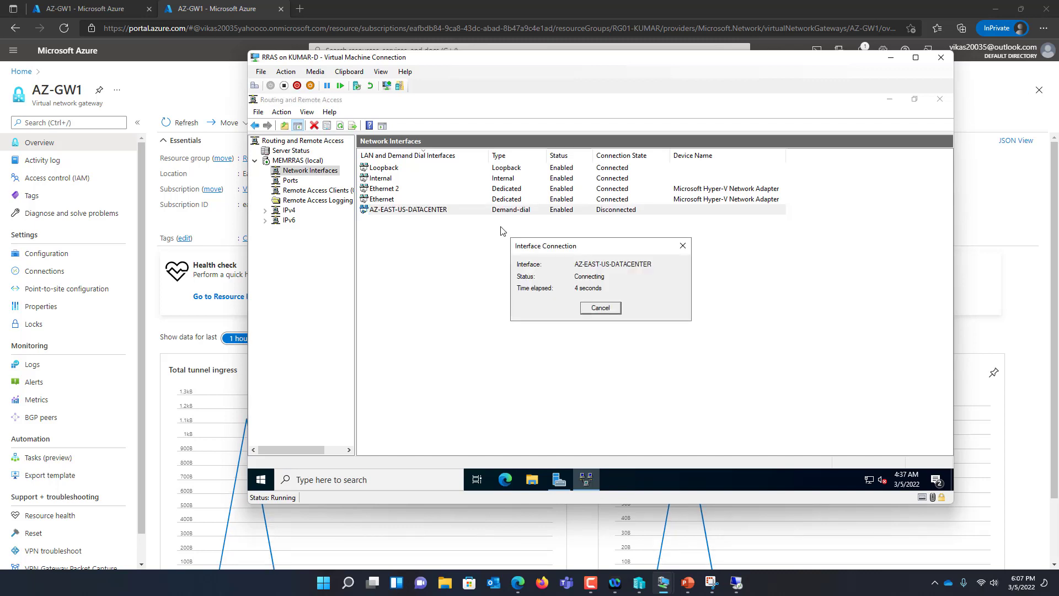
pyautogui.doubleClick(524, 57)
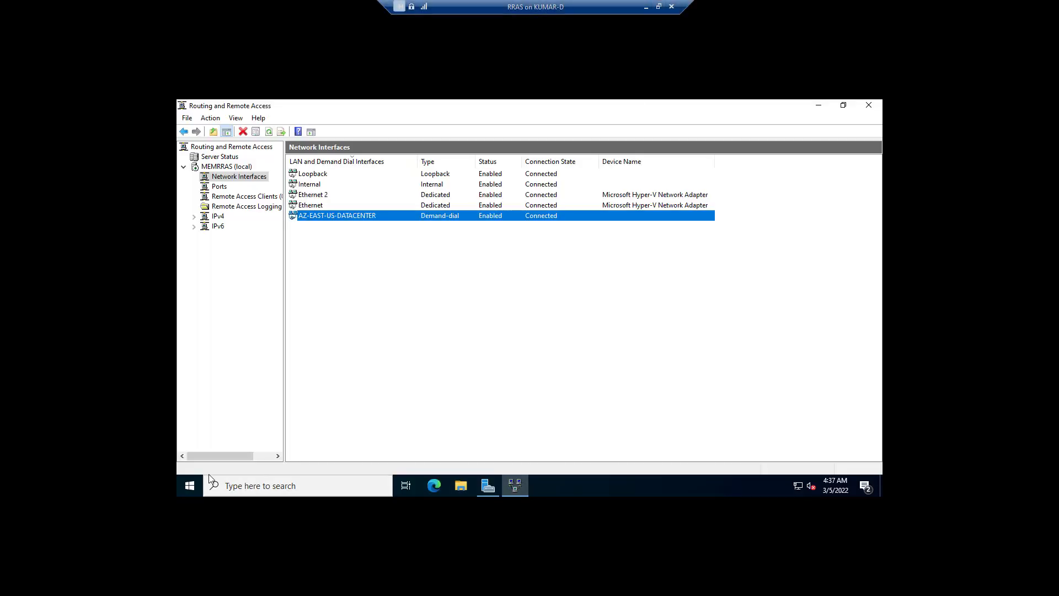
# Launch Remote Desktop Connection with mstsc and connect to 10.0.0.4
pyautogui.rightClick(189, 485)
pyautogui.click(219, 432)
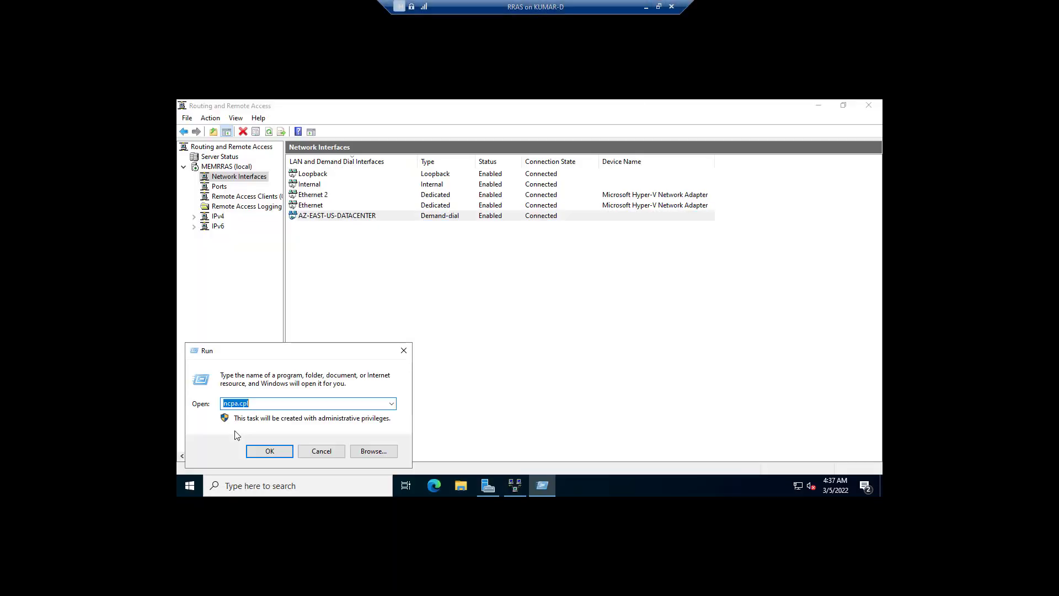
pyautogui.write('mstsc')
pyautogui.press('Return')
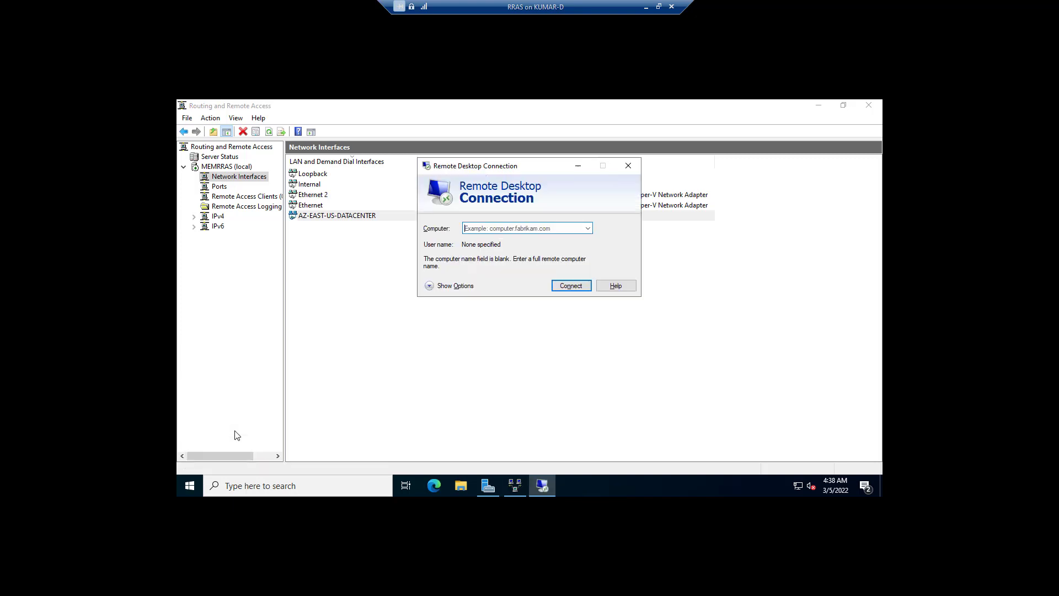
pyautogui.write('10.0.0.4')
pyautogui.press('Return')
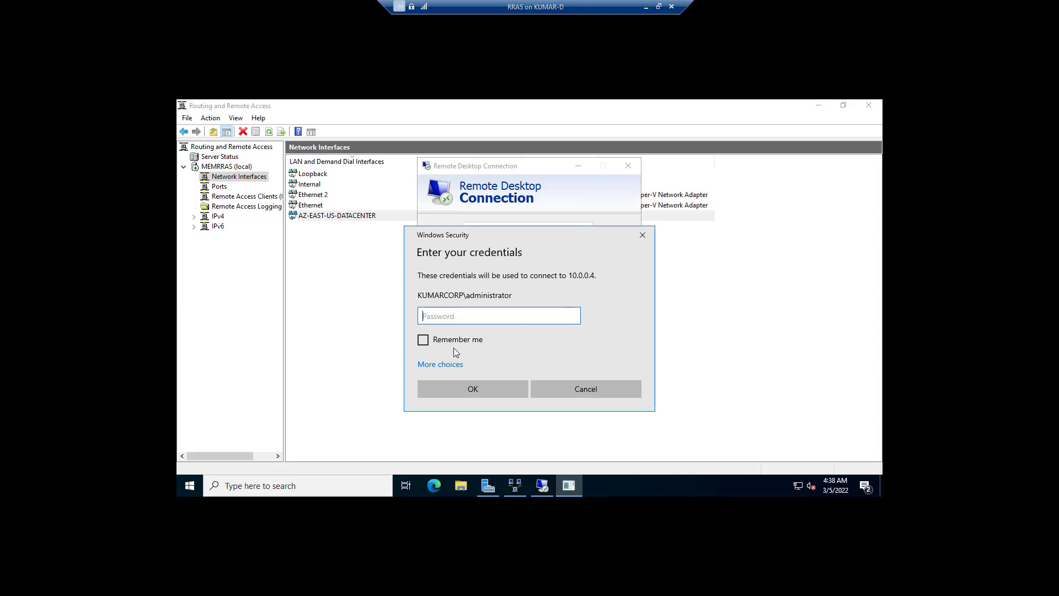
# Sign in with a different account's user name and password, then bring up the certificate warning
pyautogui.click(440, 365)
pyautogui.click(463, 421)
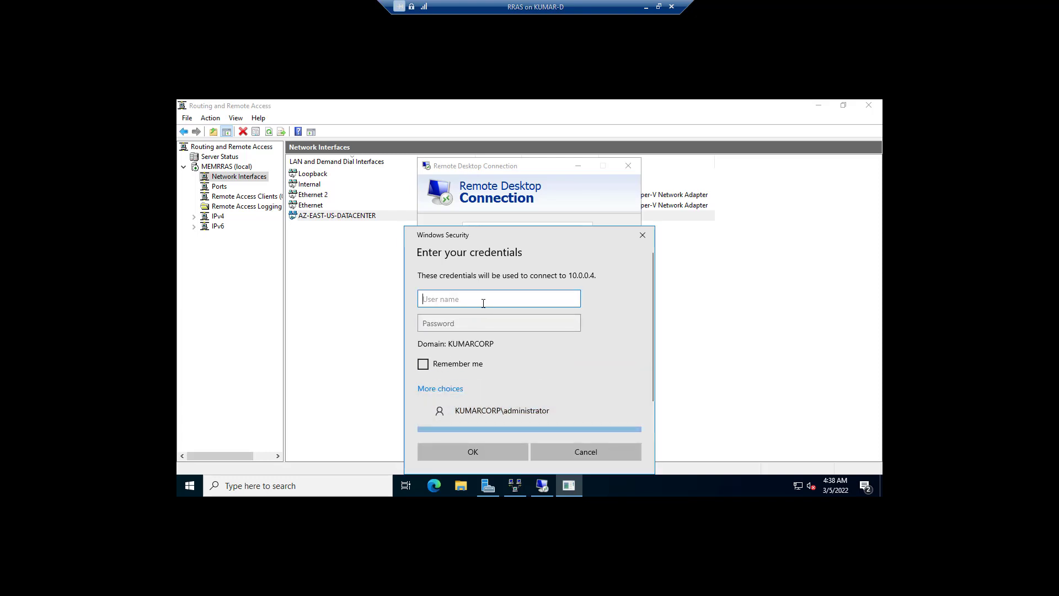
pyautogui.write('kumar')
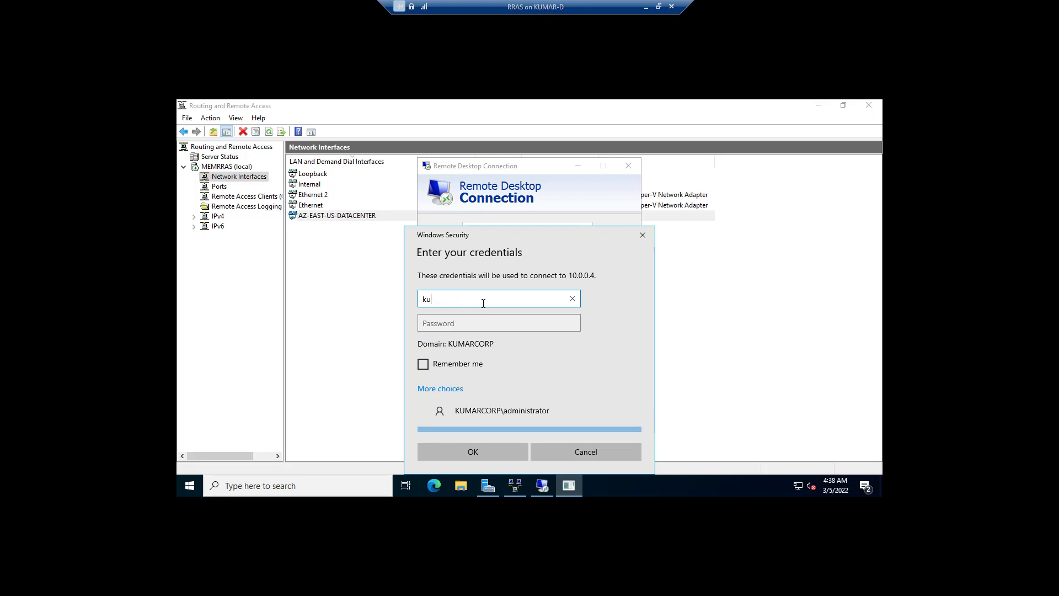
pyautogui.press('Tab')
pyautogui.write('•••••••••')
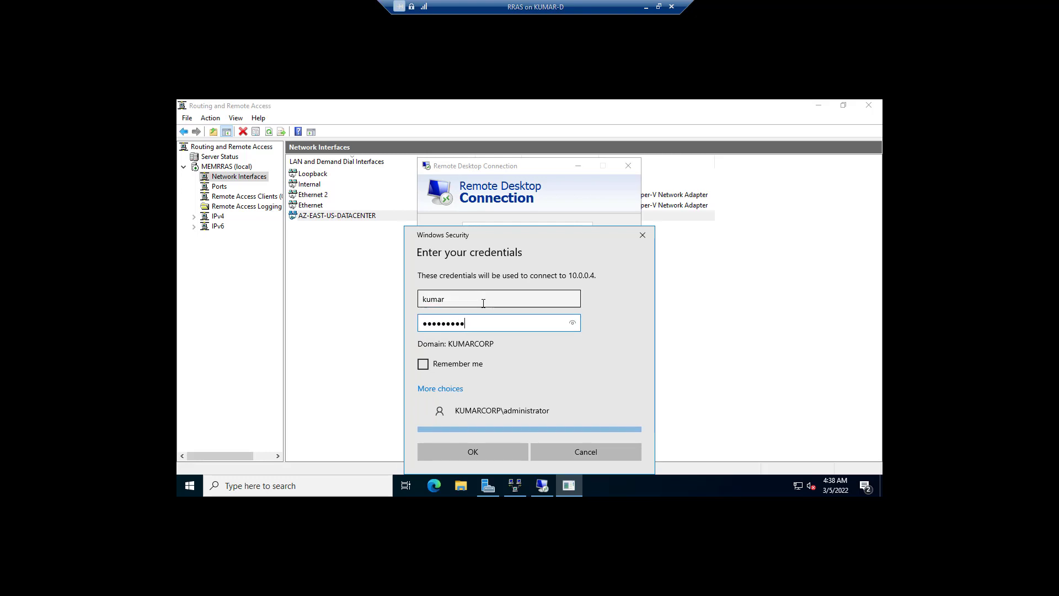
pyautogui.press('capslock')
pyautogui.write('•')
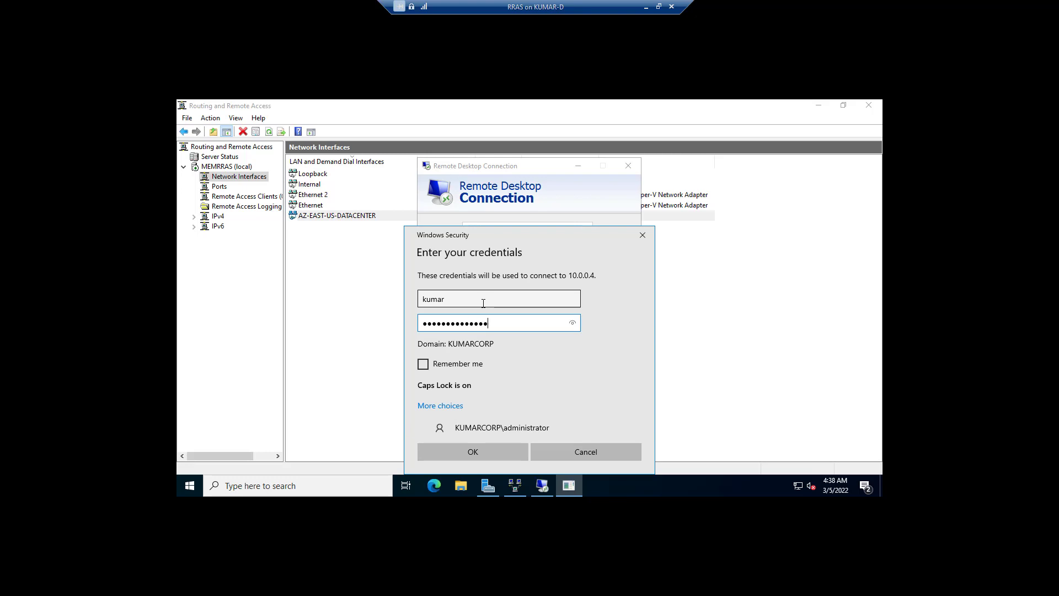
pyautogui.write('••••••')
pyautogui.press('Return')
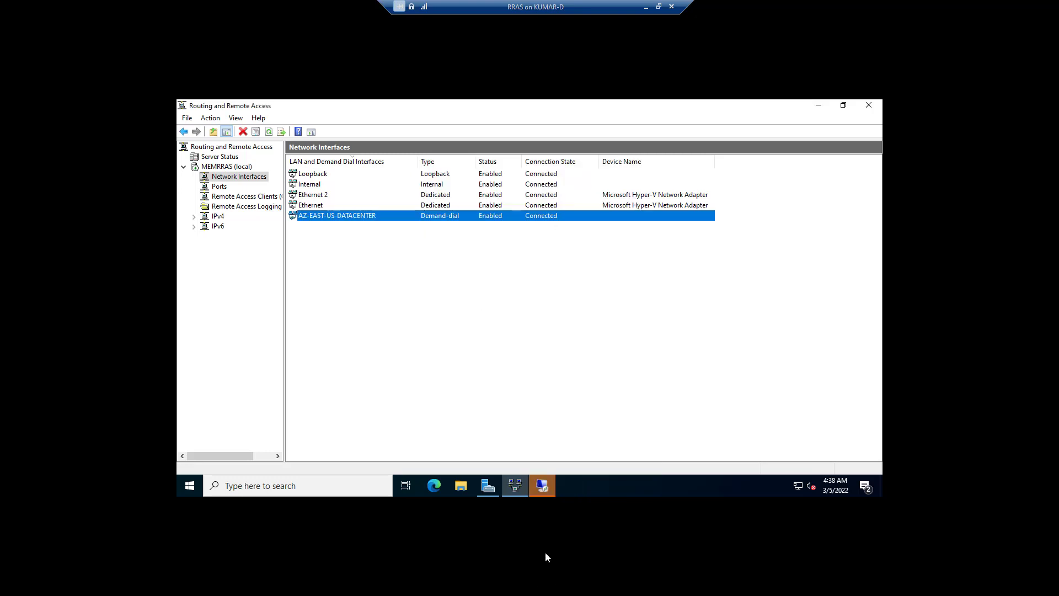
pyautogui.click(541, 485)
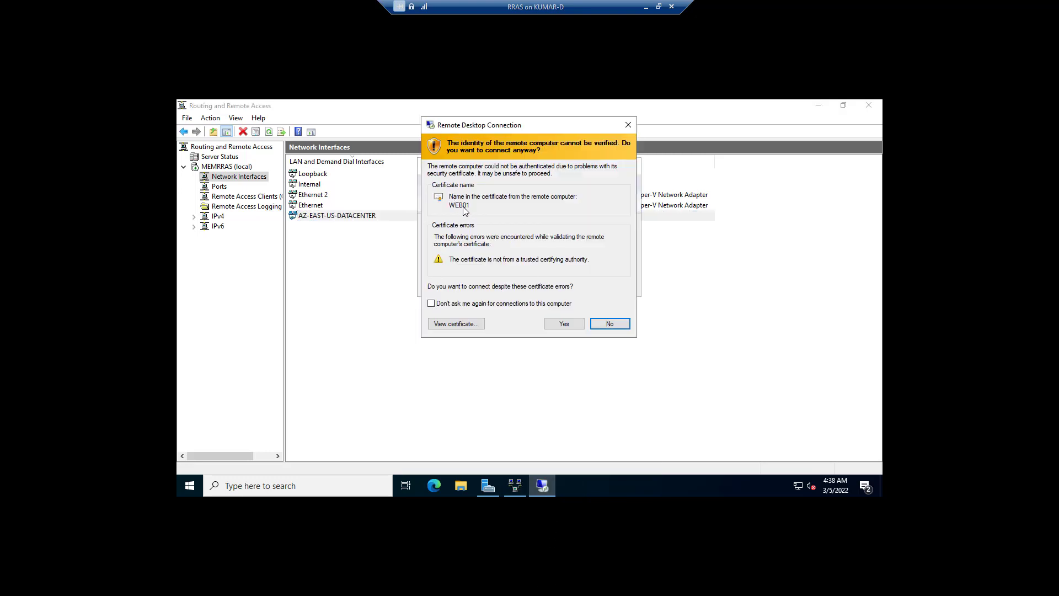
# Accept WEB01's certificate, window the session, and maximize its command prompt
pyautogui.click(571, 326)
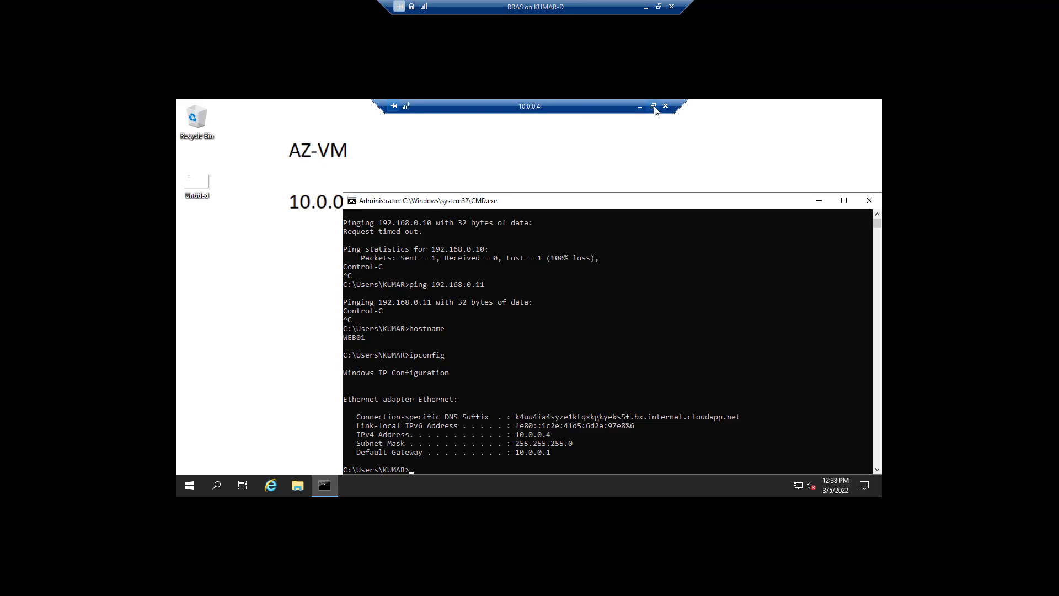
pyautogui.click(654, 109)
pyautogui.moveTo(488, 113); pyautogui.dragTo(719, 142)
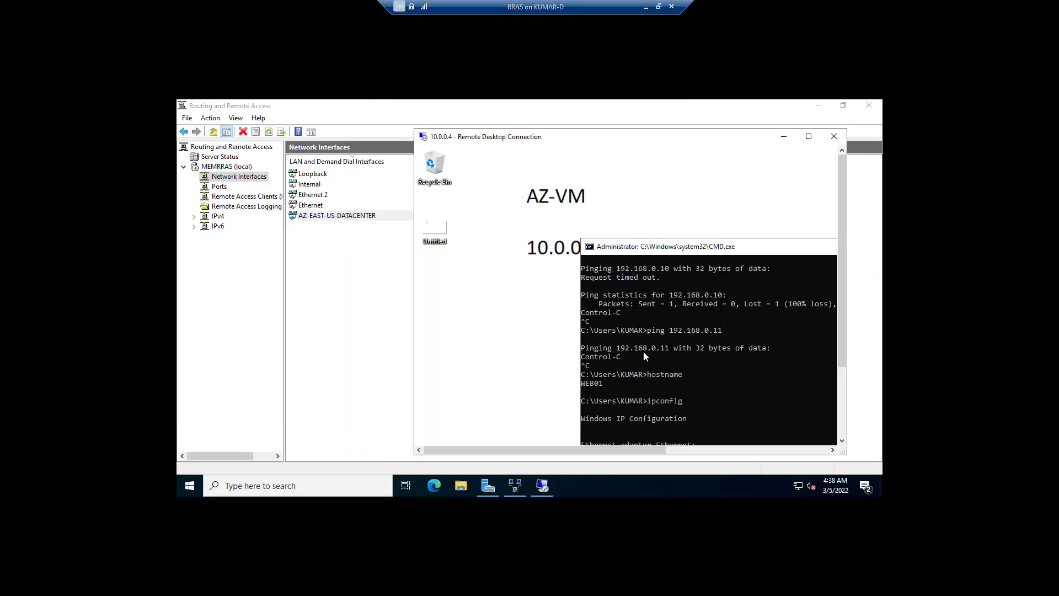
pyautogui.moveTo(660, 248); pyautogui.dragTo(577, 166)
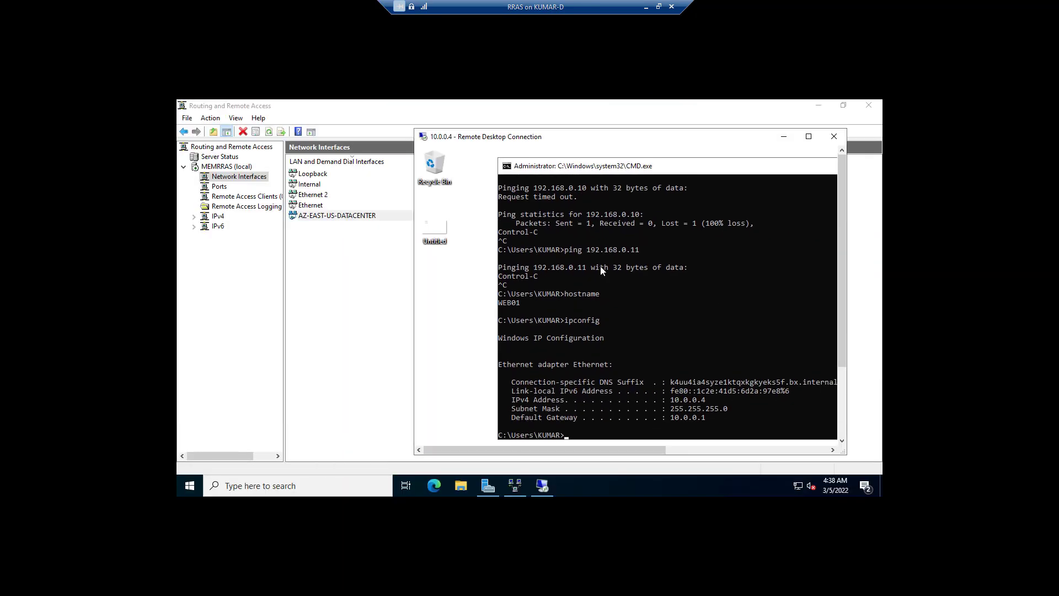
pyautogui.moveTo(538, 115); pyautogui.dragTo(541, 118)
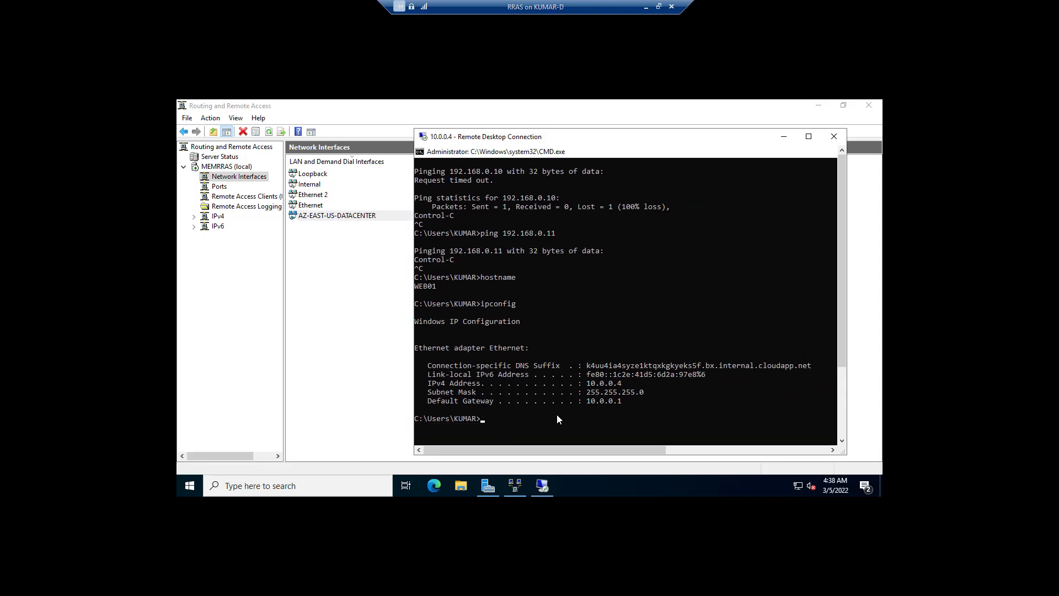
# Run MSTSC on WEB01, try connecting to 192.168.0.11, and abandon the attempt
pyautogui.write('MSTSC')
pyautogui.press('Return')
pyautogui.write('10')
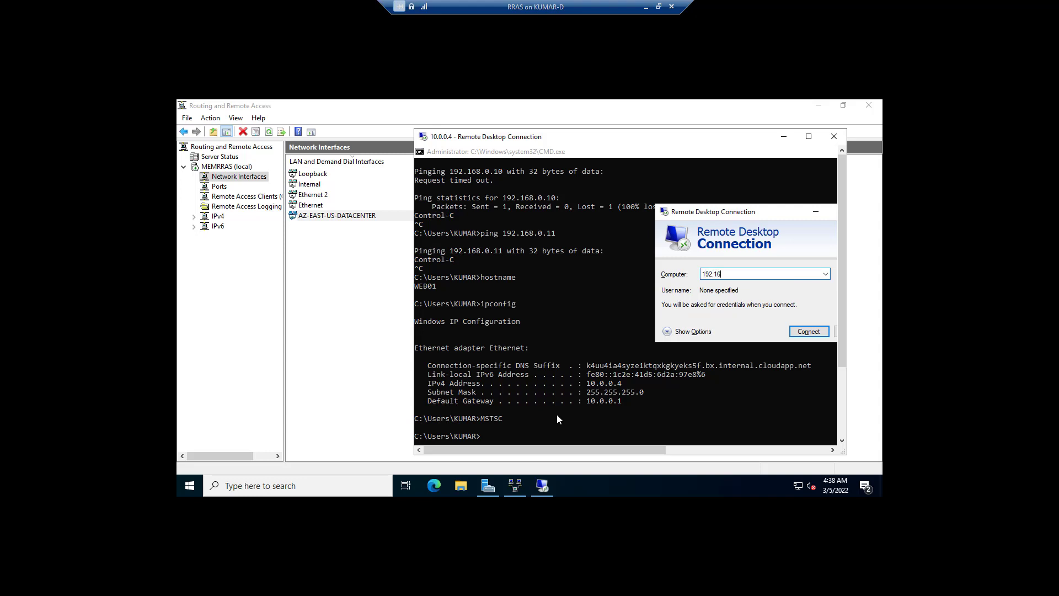
pyautogui.write('2.168.0.11')
pyautogui.press('Return')
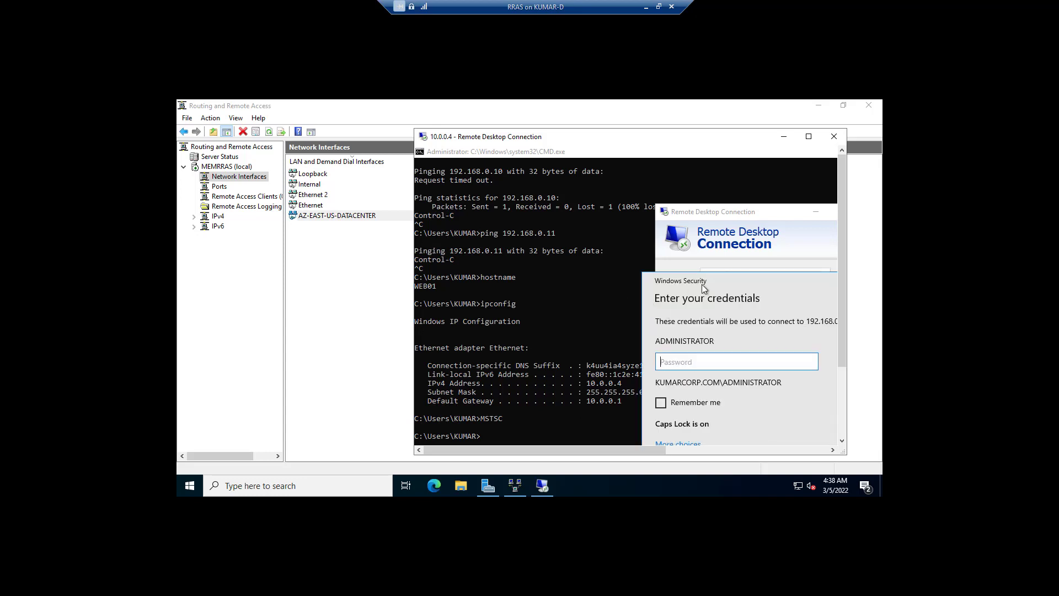
pyautogui.click(748, 274)
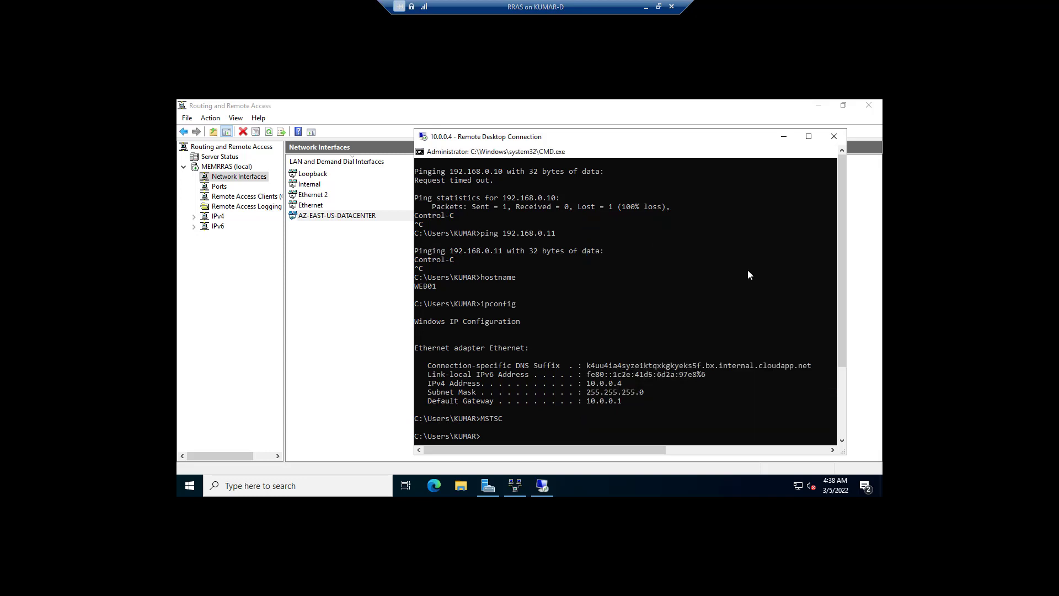
# Try a Remote Desktop connection to 192.168.0.10 twice, cancelling each stalled attempt
pyautogui.write('MSTSC')
pyautogui.press('Return')
pyautogui.write('19')
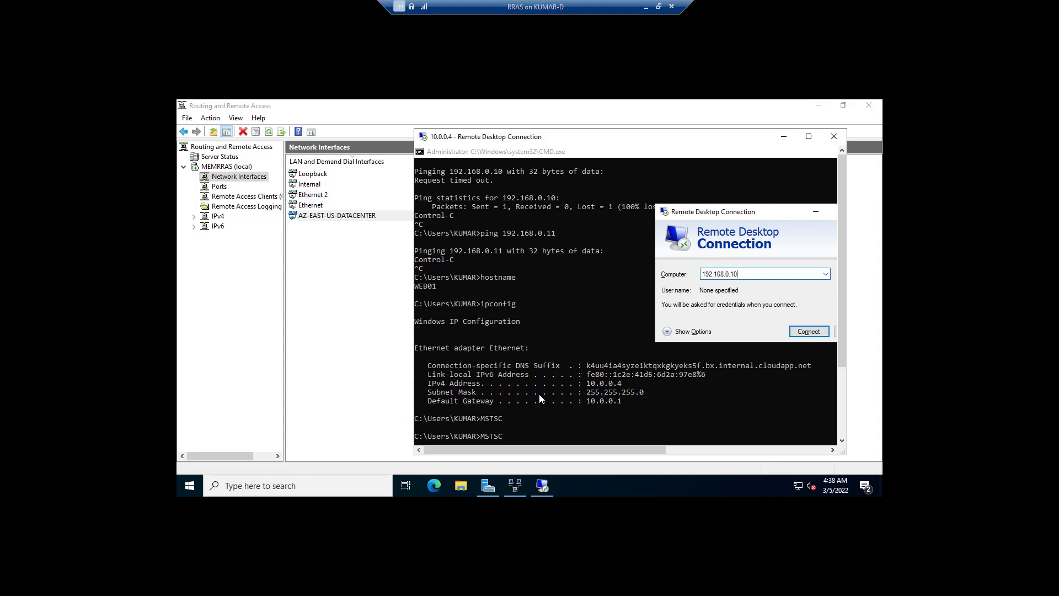
pyautogui.write('2.168.0.10')
pyautogui.press('Return')
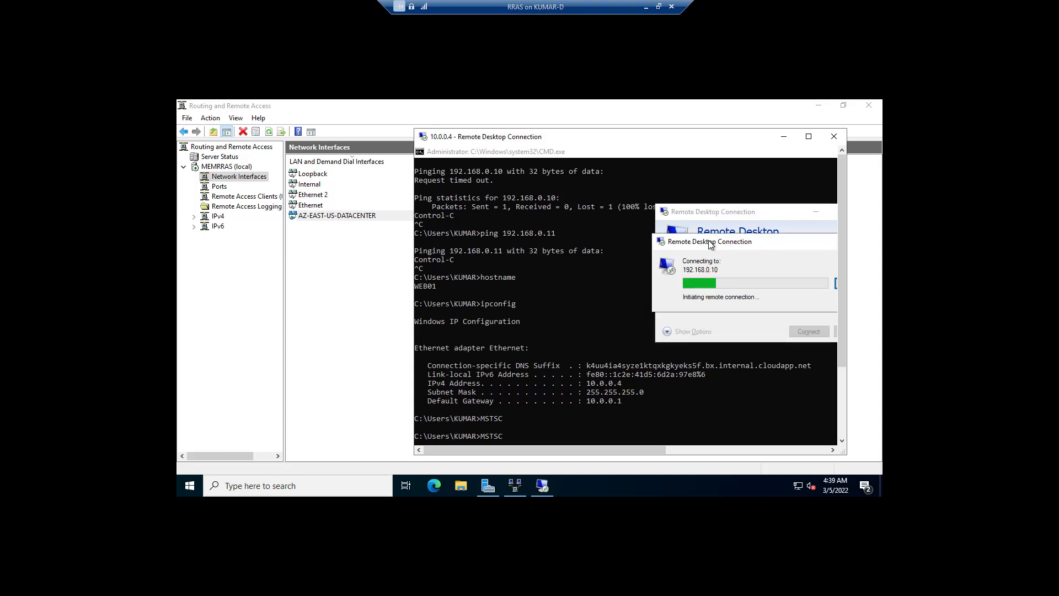
pyautogui.moveTo(709, 240); pyautogui.dragTo(657, 228)
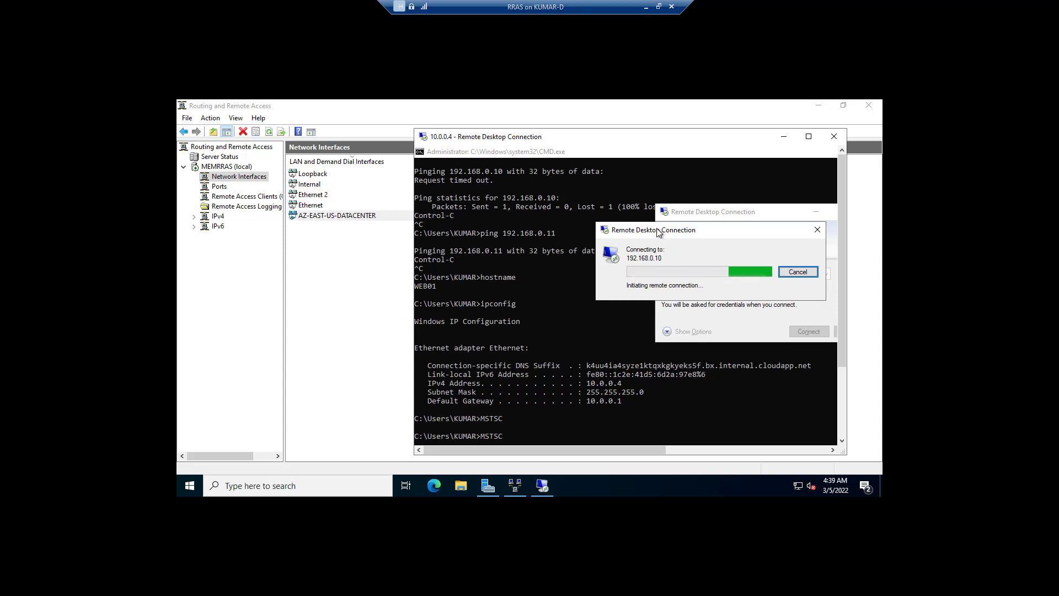
pyautogui.click(798, 272)
pyautogui.click(803, 334)
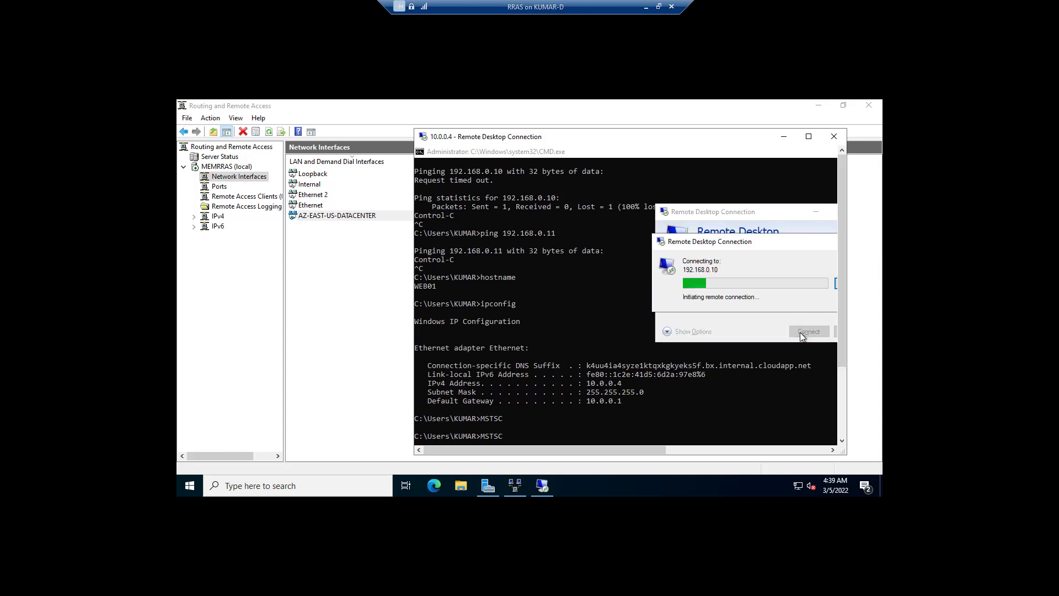
pyautogui.moveTo(764, 243); pyautogui.dragTo(705, 234)
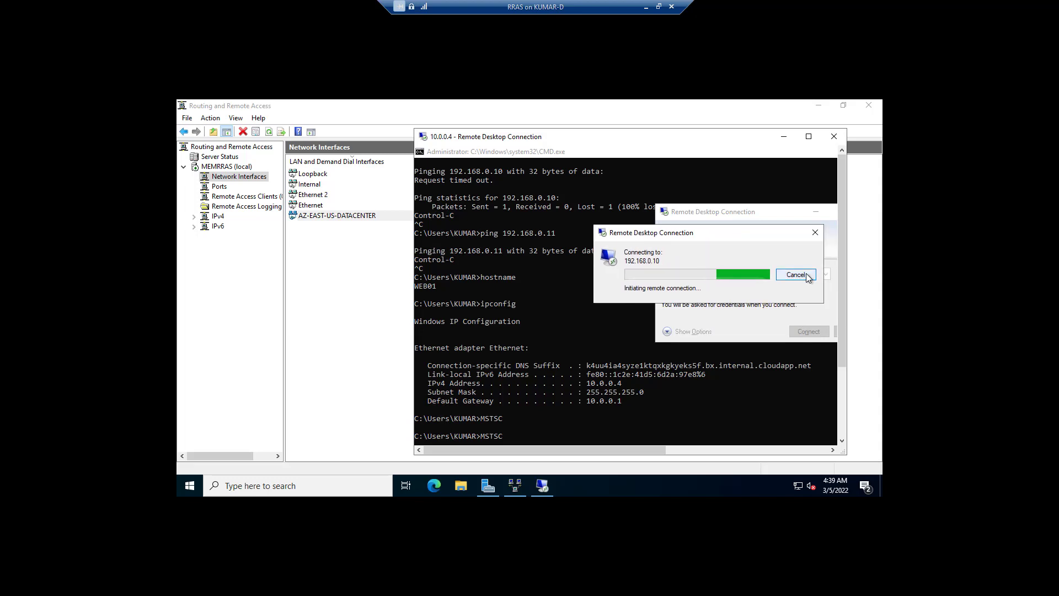
pyautogui.click(796, 275)
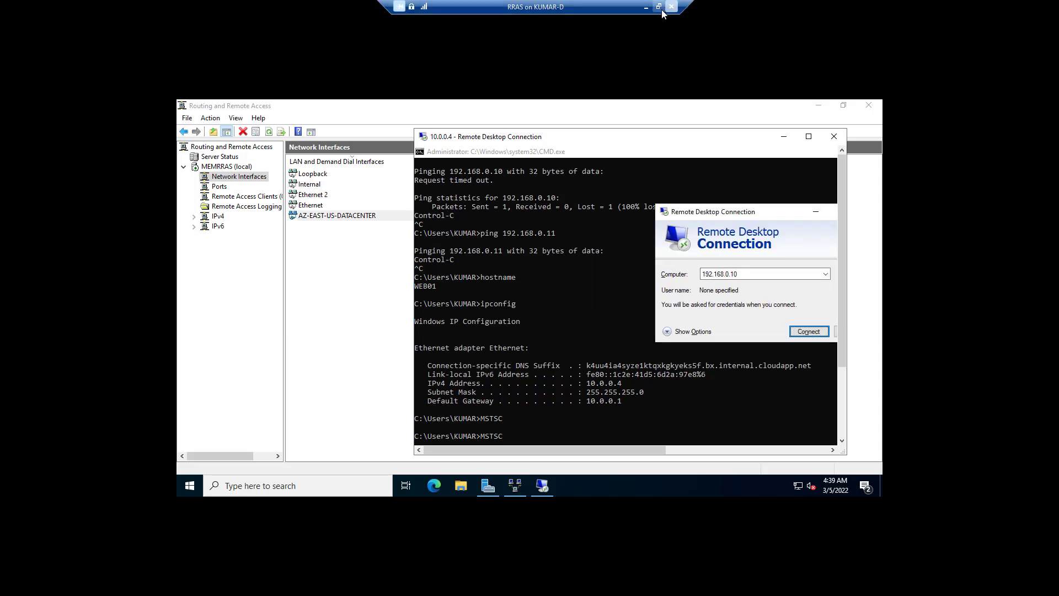
pyautogui.click(658, 6)
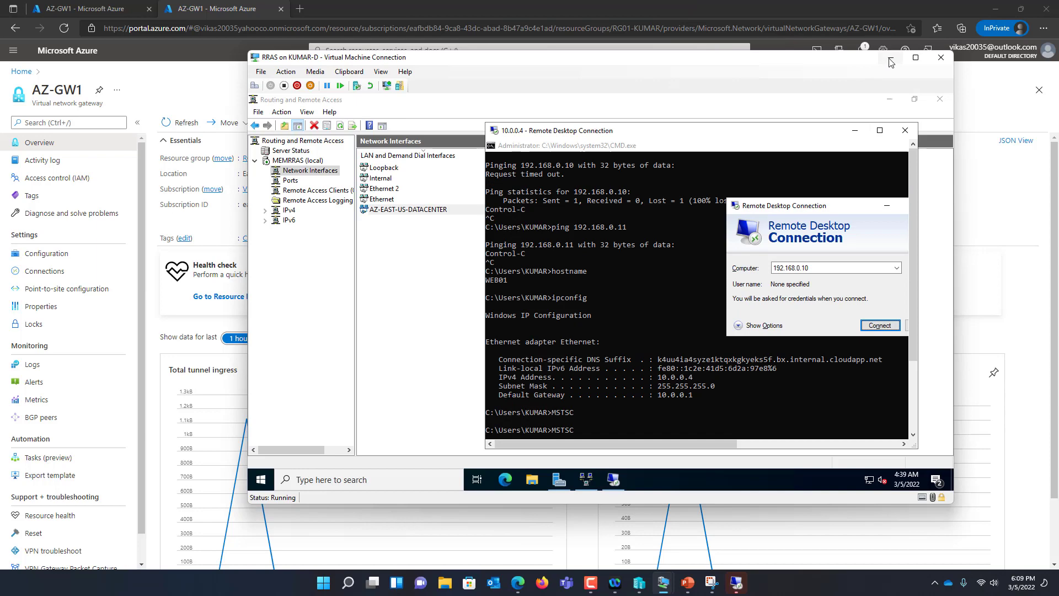
pyautogui.click(890, 58)
# Connect to the AD01 virtual machine in full screen and send the sign-in key sequence
pyautogui.click(639, 582)
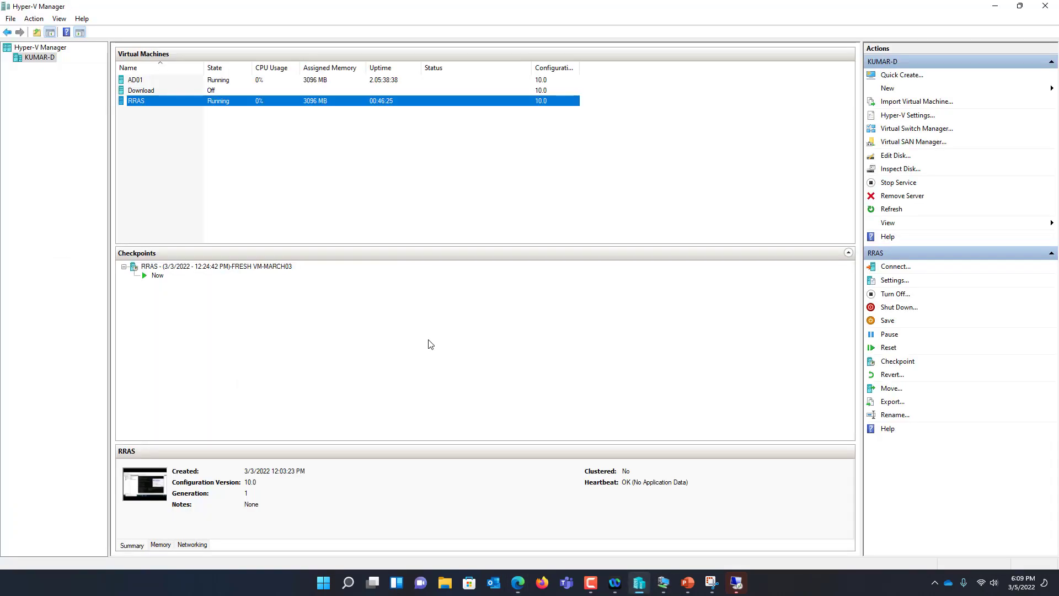
pyautogui.rightClick(167, 81)
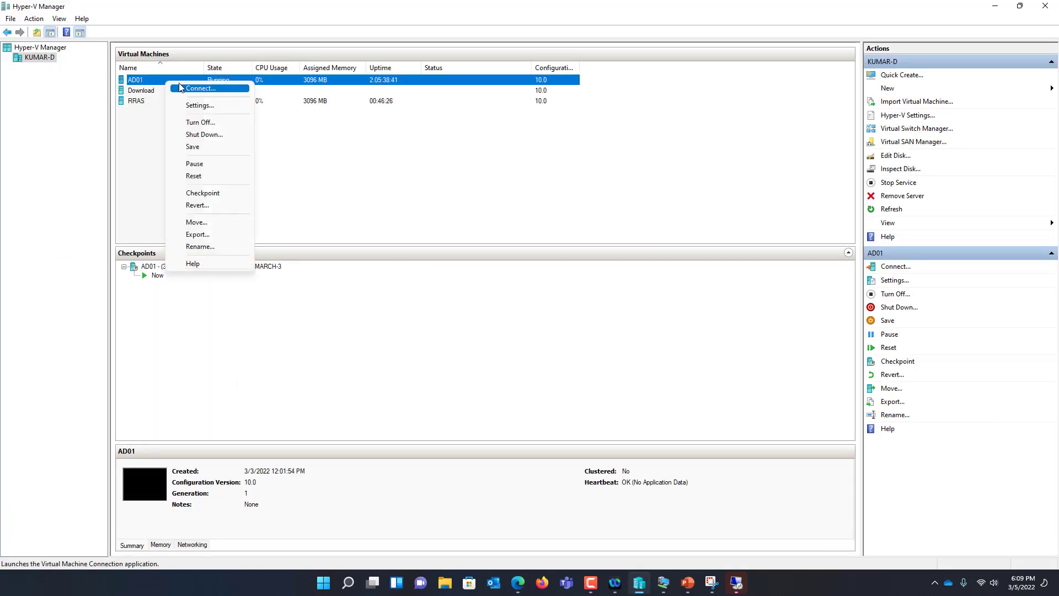
pyautogui.click(180, 87)
pyautogui.click(364, 100)
pyautogui.click(374, 112)
pyautogui.click(459, 100)
pyautogui.click(468, 113)
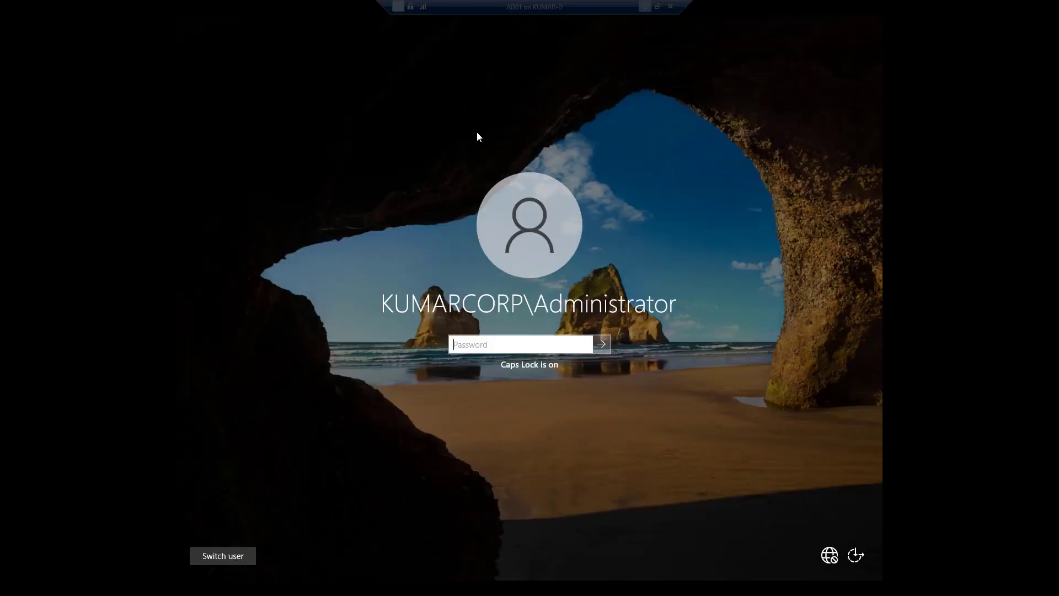
# Sign in to AD01 with the account password and check its IPv4 address and default gateway
pyautogui.click(500, 343)
pyautogui.press('capslock')
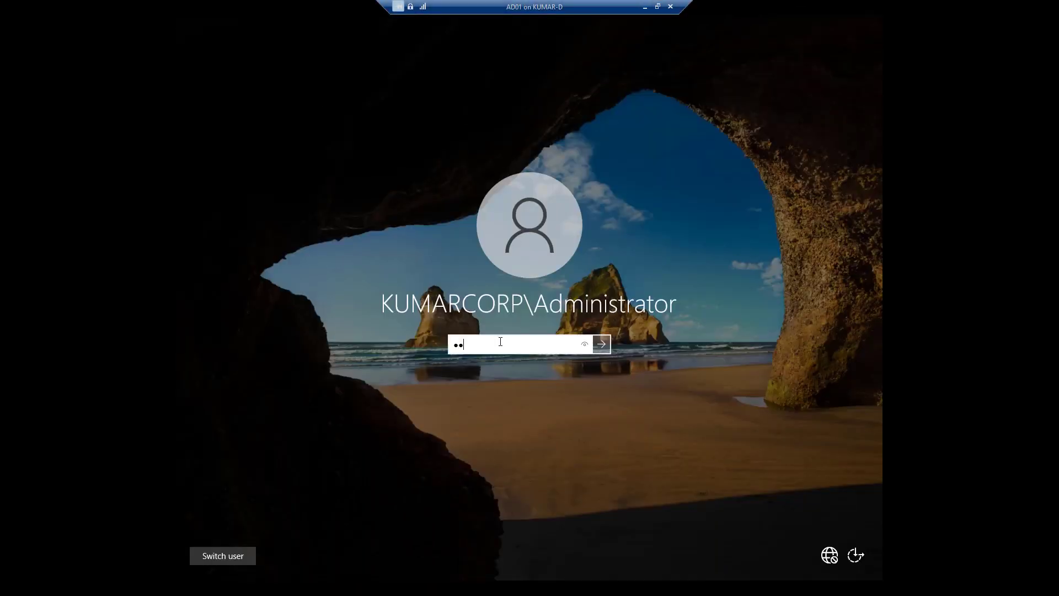
pyautogui.press('Return')
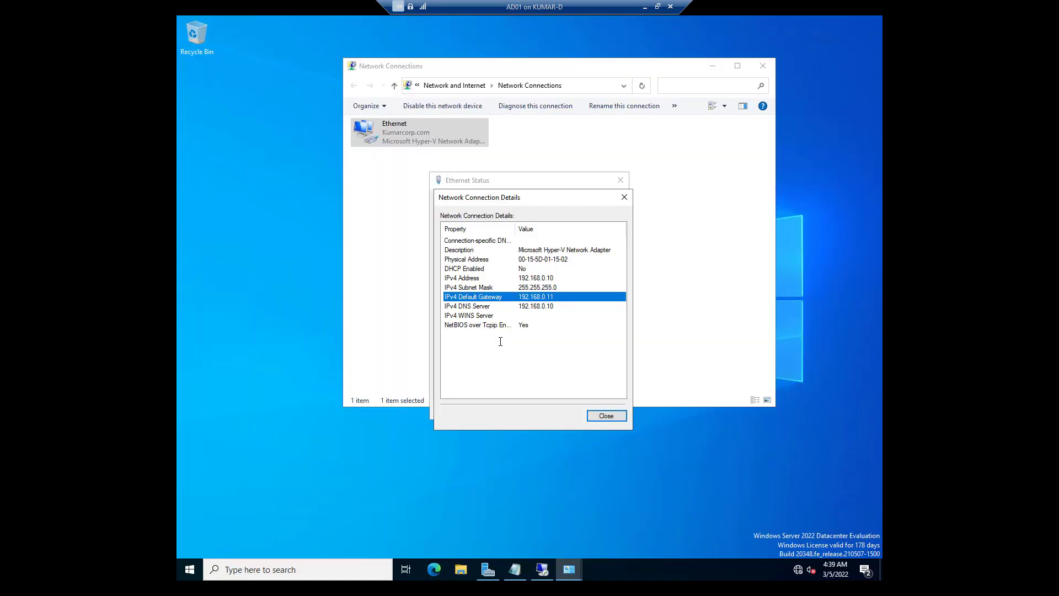
pyautogui.click(549, 279)
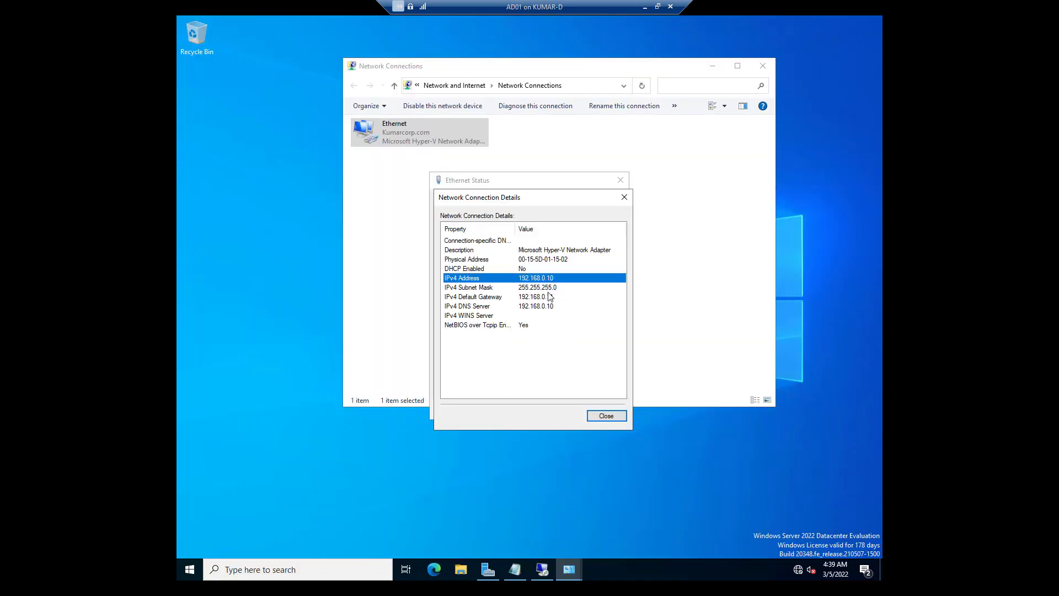
pyautogui.click(546, 297)
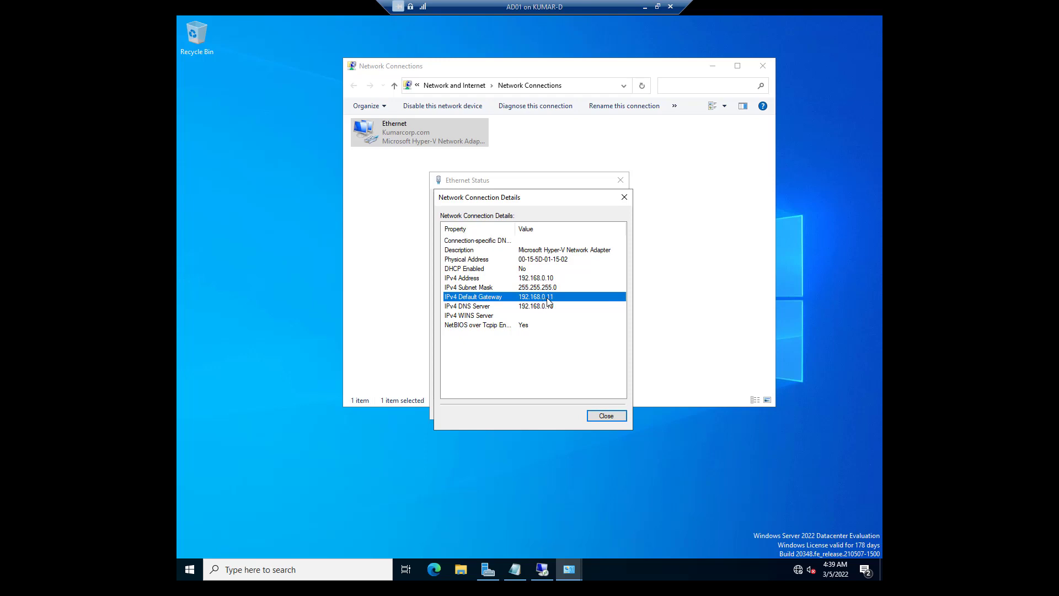
pyautogui.click(611, 421)
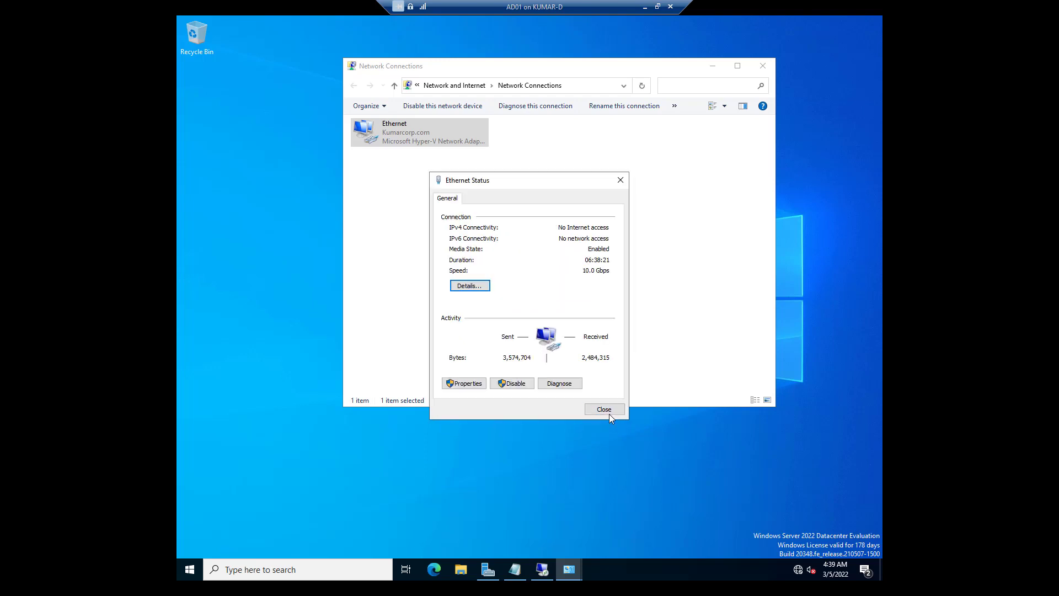
pyautogui.click(608, 414)
# Run mstsc on AD01 to connect to a 10.0.0 address, then switch back to the host
pyautogui.rightClick(191, 570)
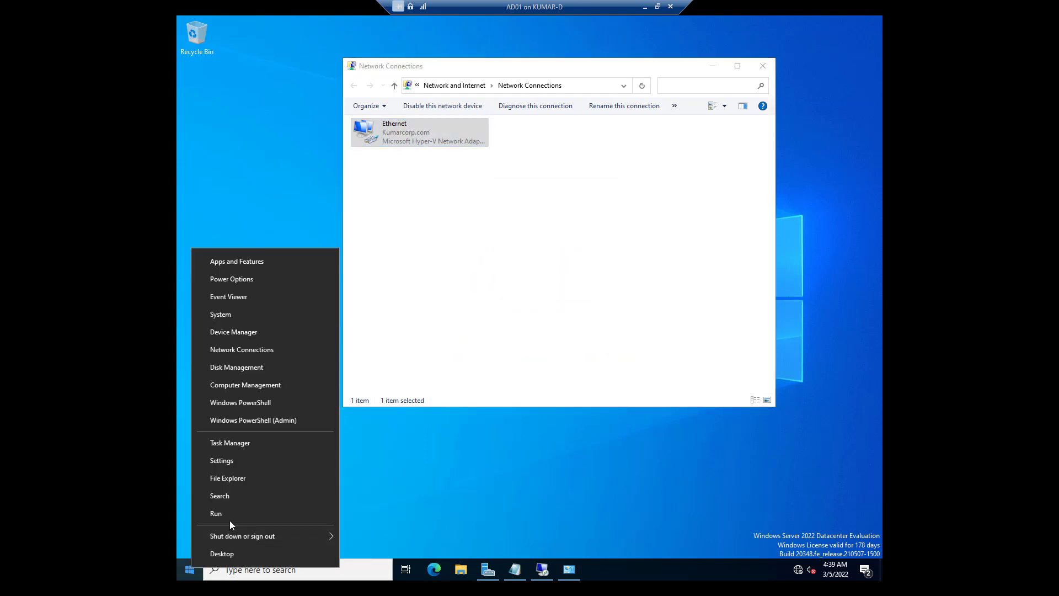
pyautogui.click(230, 518)
pyautogui.write('mstsc')
pyautogui.press('Return')
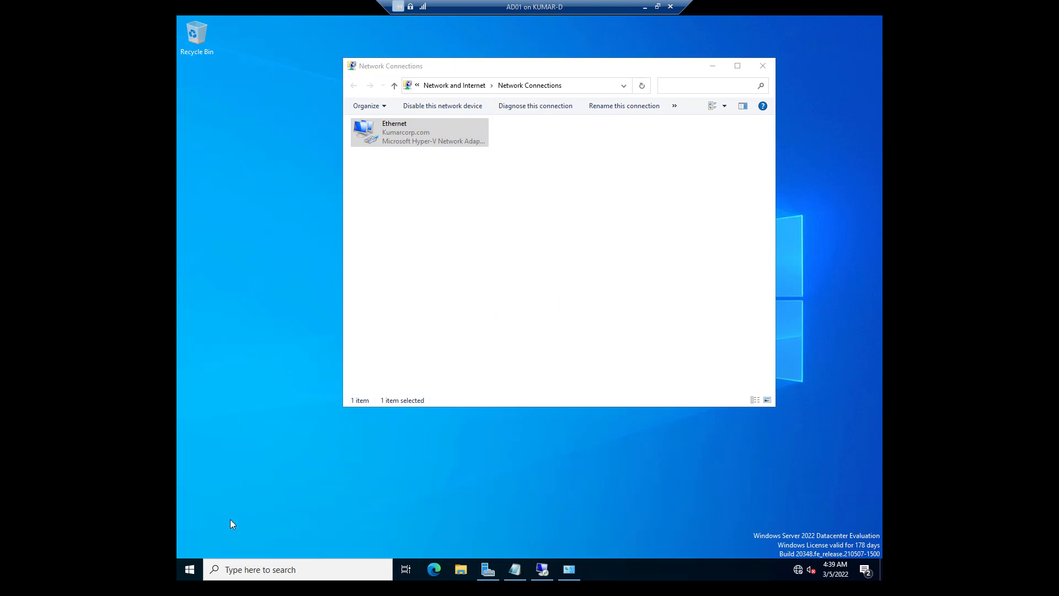
pyautogui.write('10.0.0.')
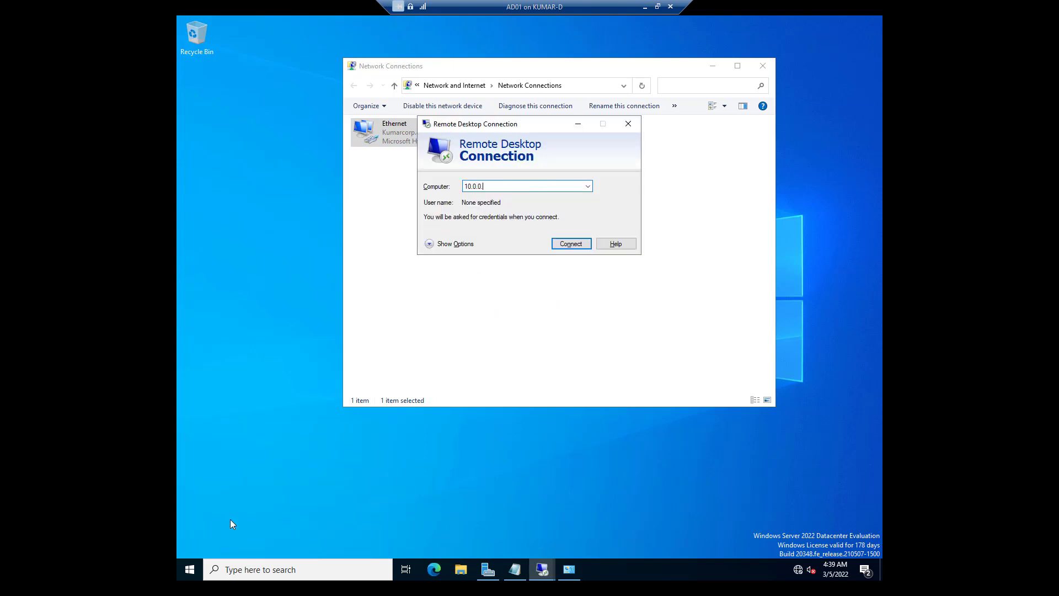
pyautogui.press('Return')
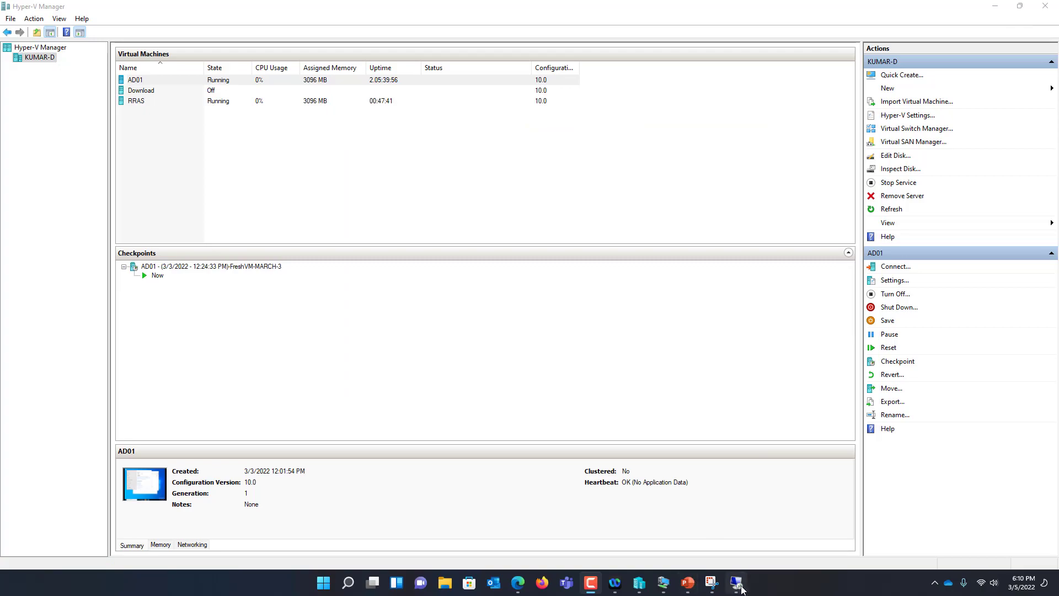
pyautogui.click(738, 585)
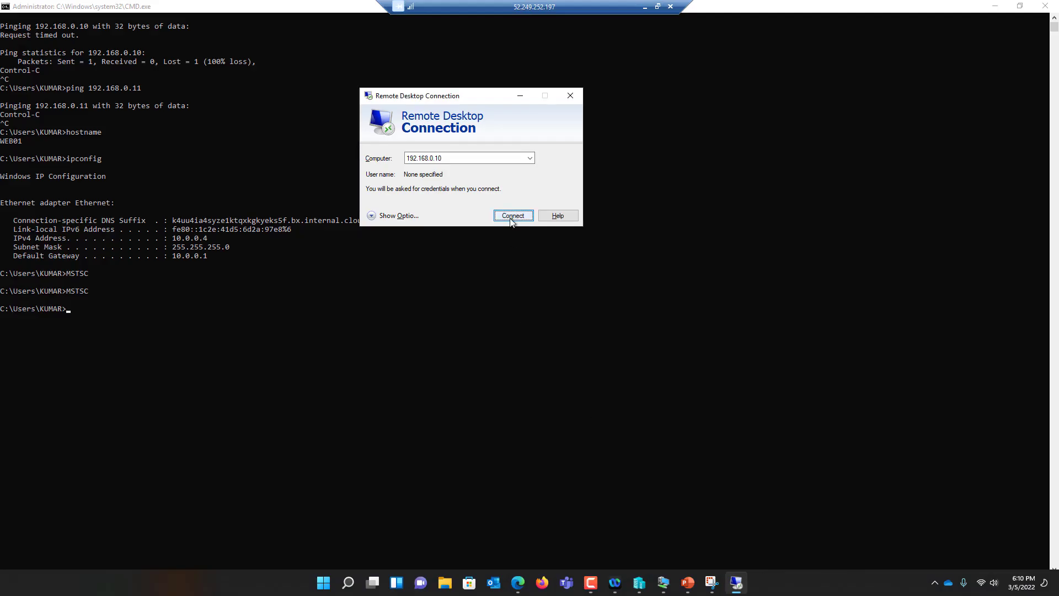
# Test WEB01's connection to 192.168.0.10 up to the credentials prompt, then open AD01's Hyper-V console
pyautogui.click(512, 218)
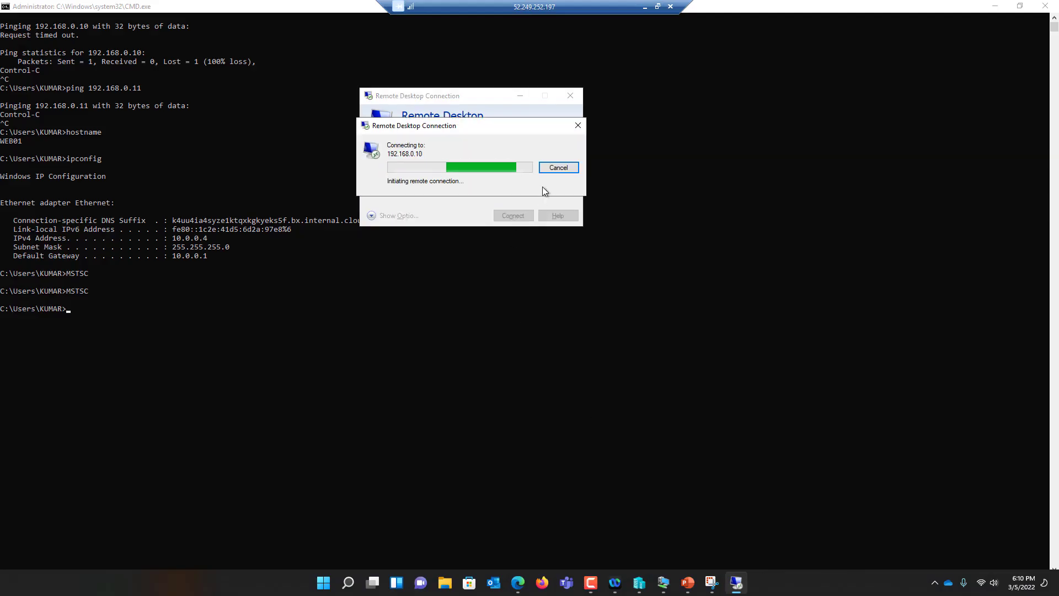
pyautogui.click(561, 168)
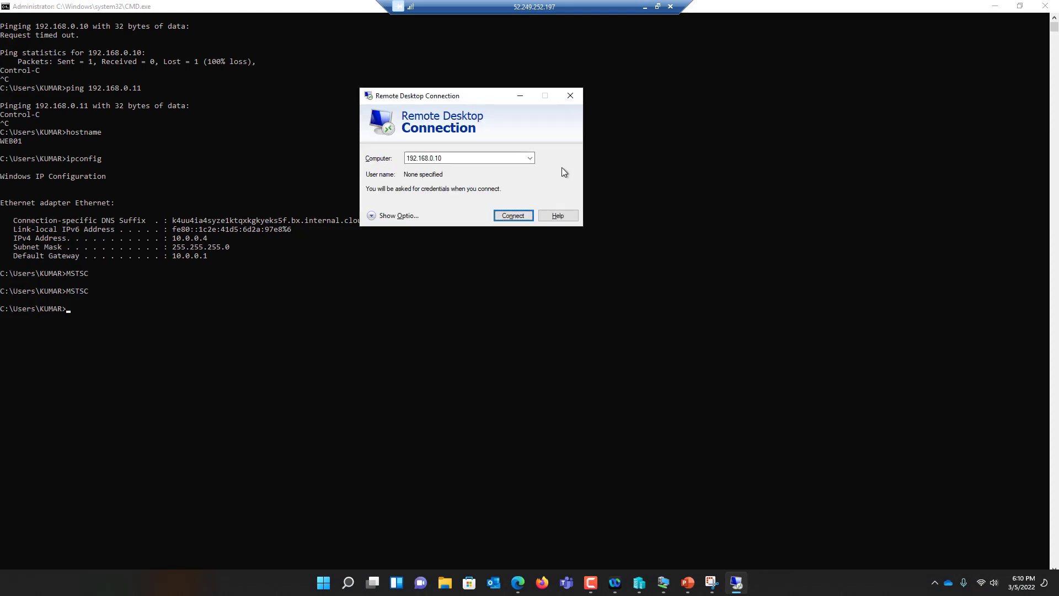
pyautogui.click(516, 212)
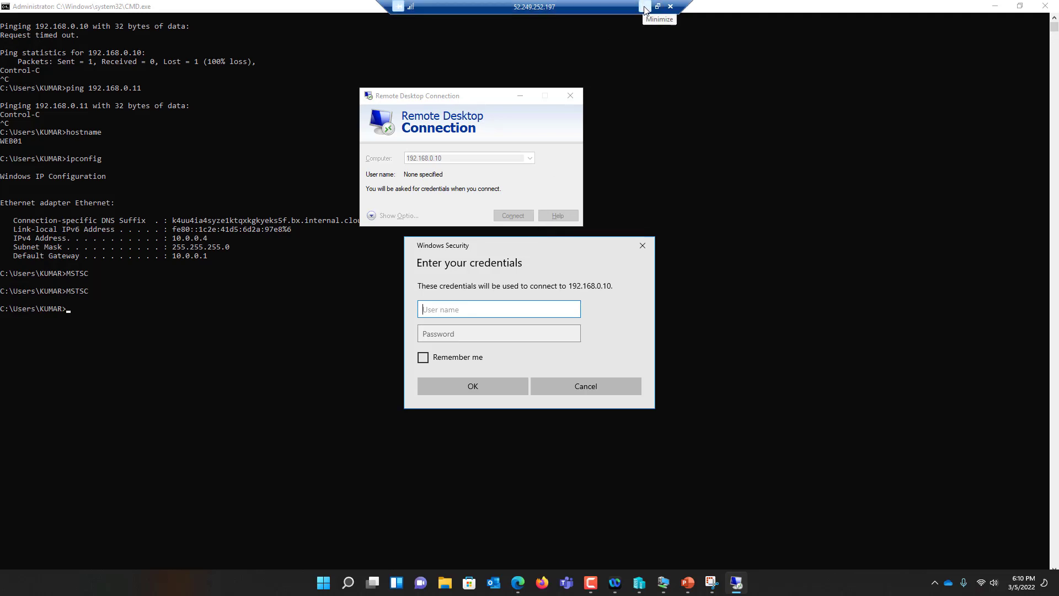
pyautogui.click(620, 390)
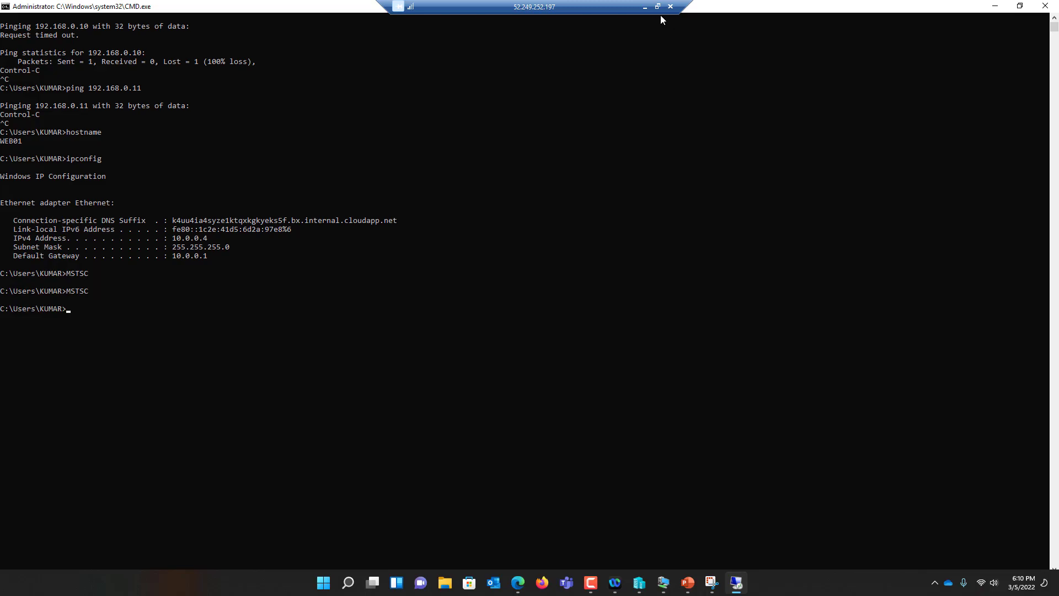
pyautogui.click(645, 7)
pyautogui.rightClick(142, 80)
pyautogui.click(165, 90)
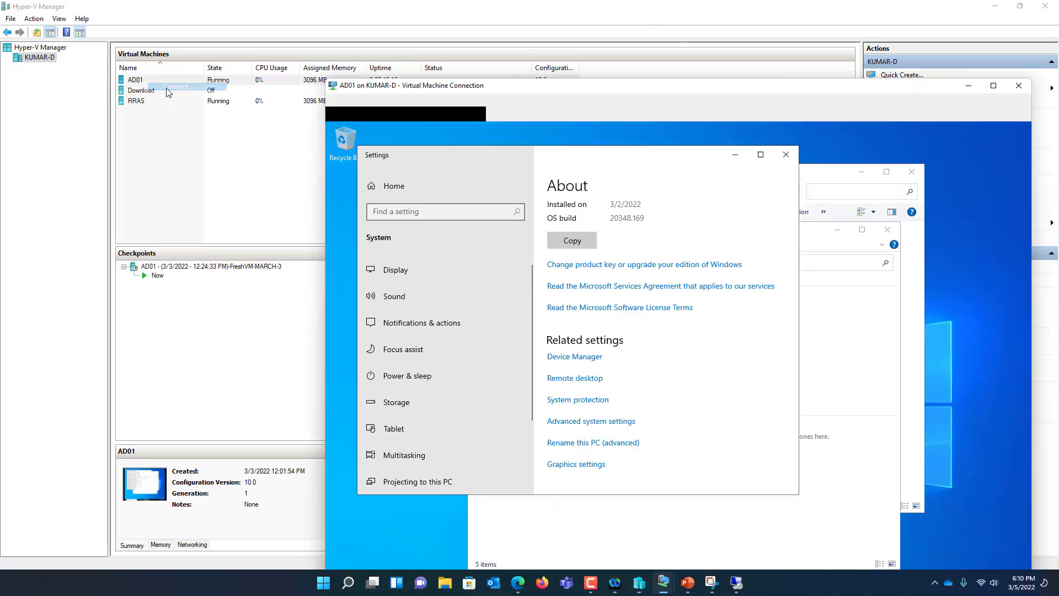
# Confirm AD01's Ethernet adapter has IPv4 192.168.0.10 with default gateway 192.168.0.11, then close its console
pyautogui.doubleClick(487, 88)
pyautogui.click(639, 22)
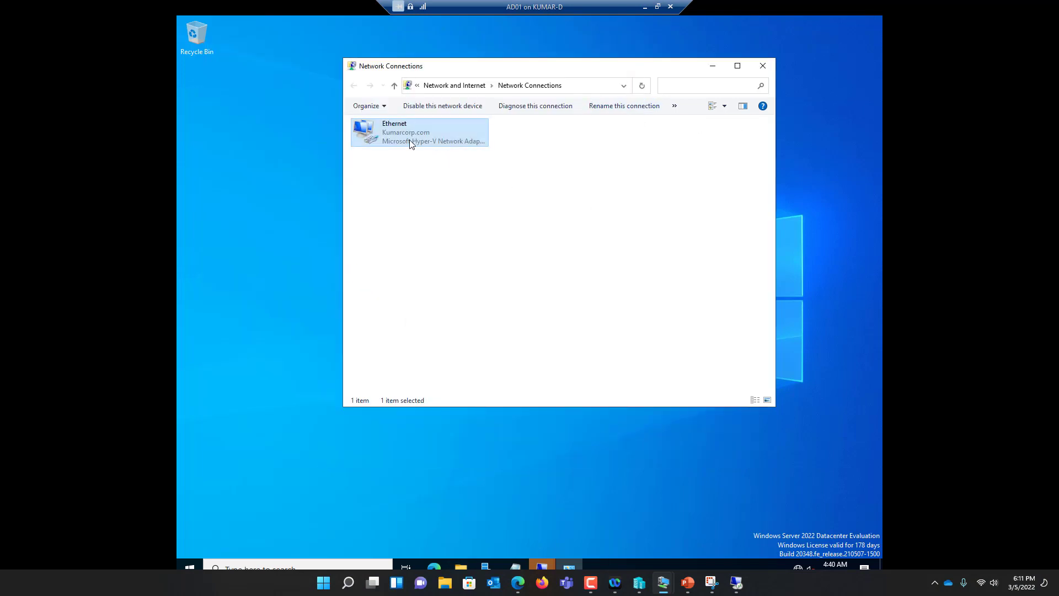
pyautogui.doubleClick(408, 141)
pyautogui.click(470, 286)
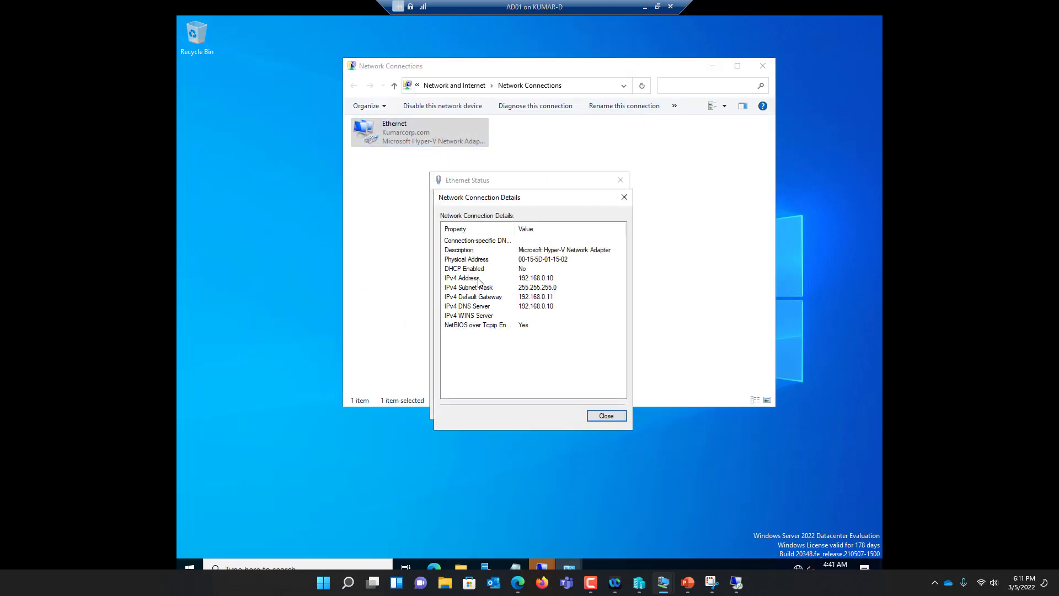
pyautogui.click(548, 299)
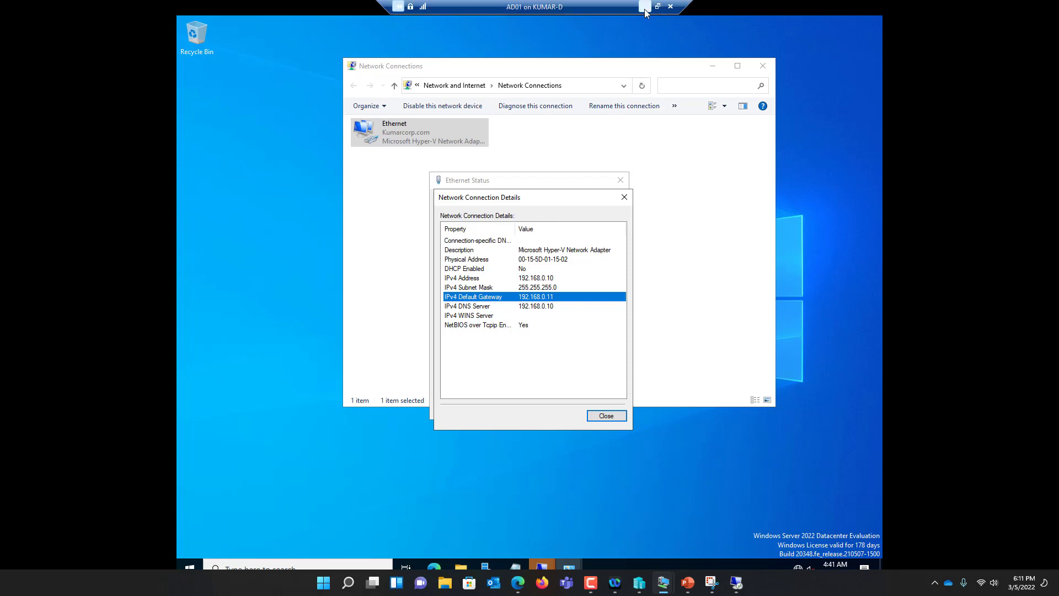
pyautogui.click(668, 6)
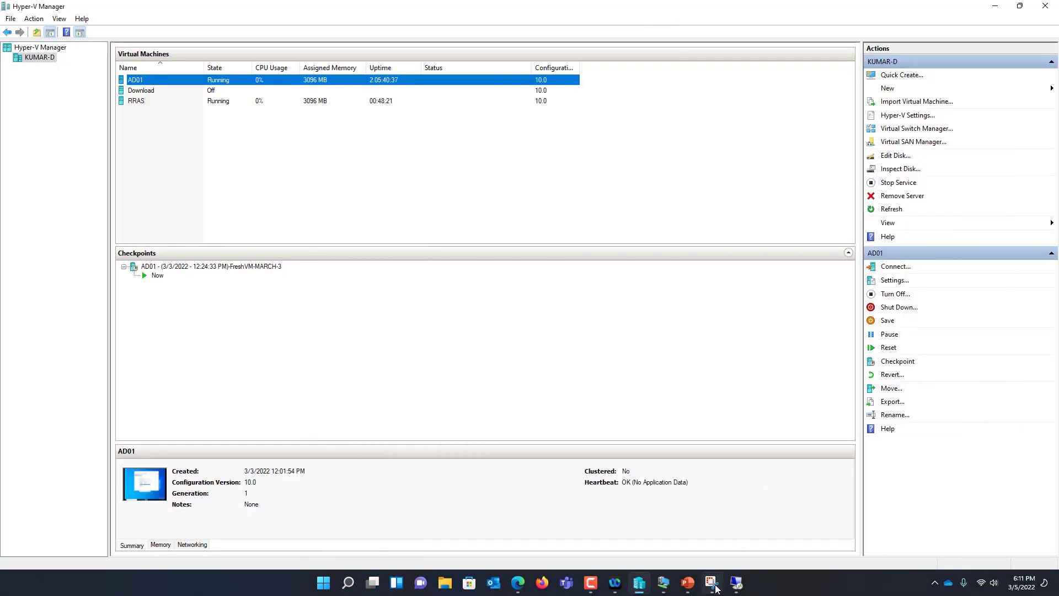
pyautogui.click(711, 582)
# Maximize the site-to-site VPN network diagram, then switch to the AZ-GW1 gateway page in Azure
pyautogui.doubleClick(639, 77)
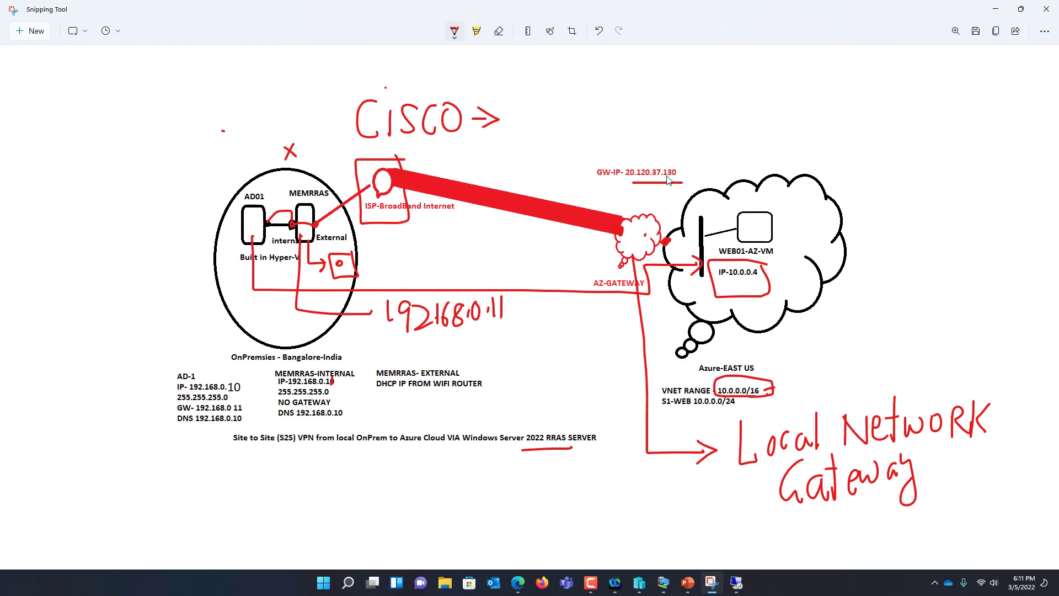
pyautogui.click(517, 582)
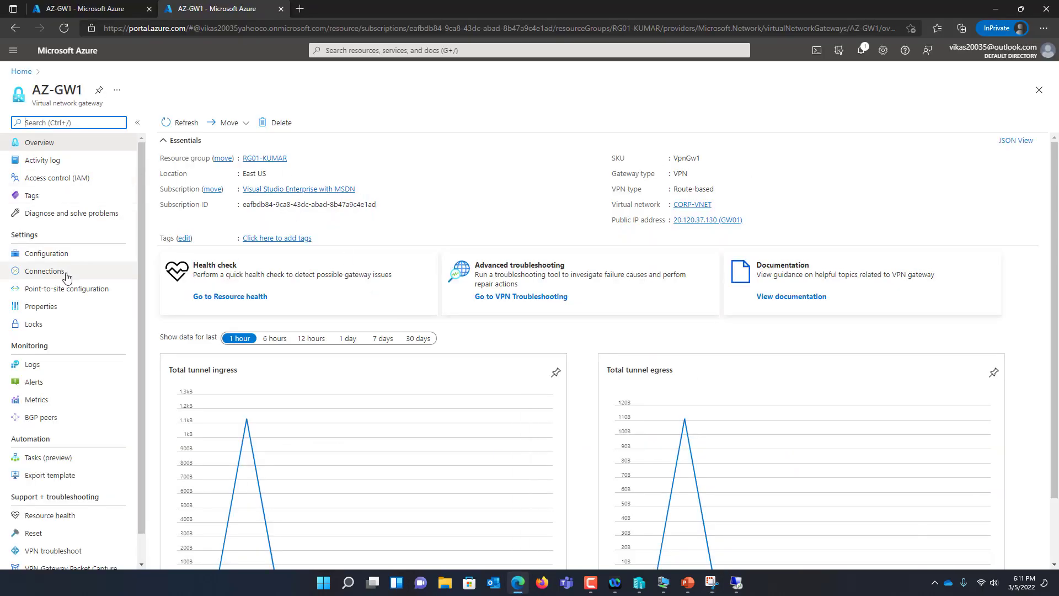
# List AZ-GW1's connections, refresh their status, and reload the portal page
pyautogui.click(39, 273)
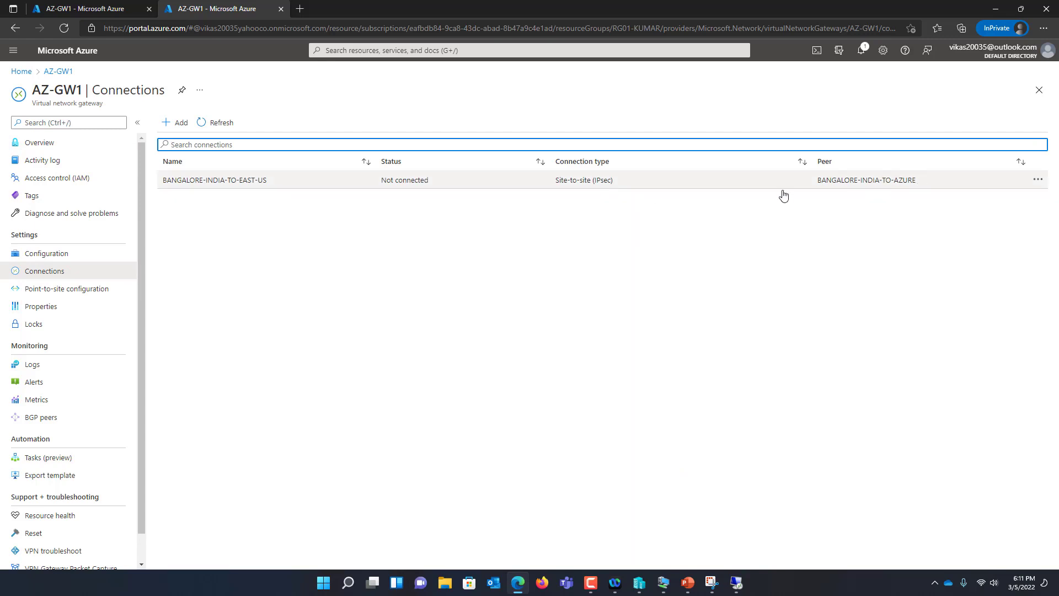
pyautogui.click(226, 128)
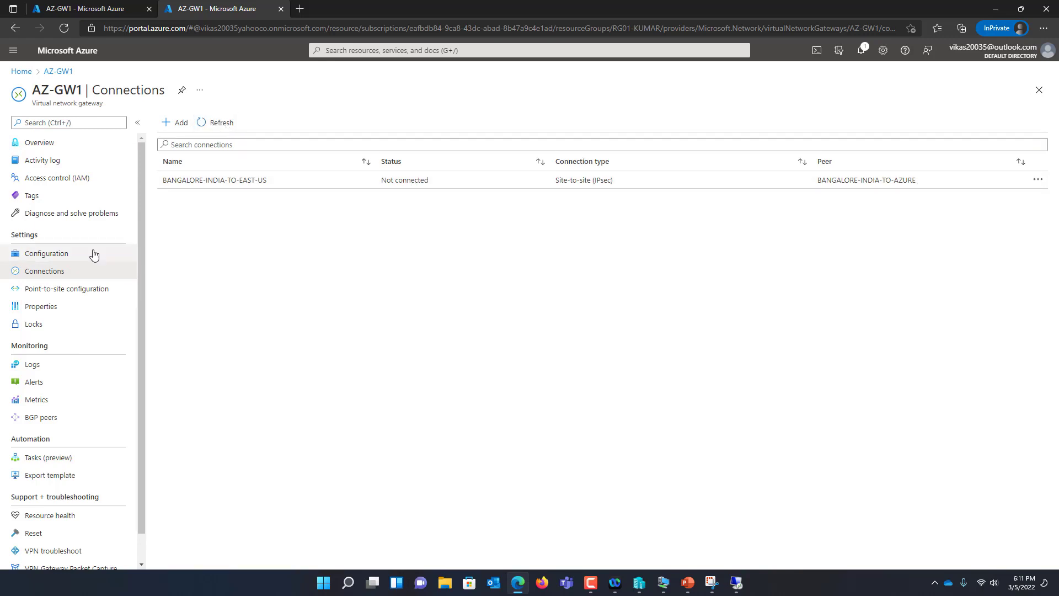
pyautogui.click(64, 255)
pyautogui.click(65, 273)
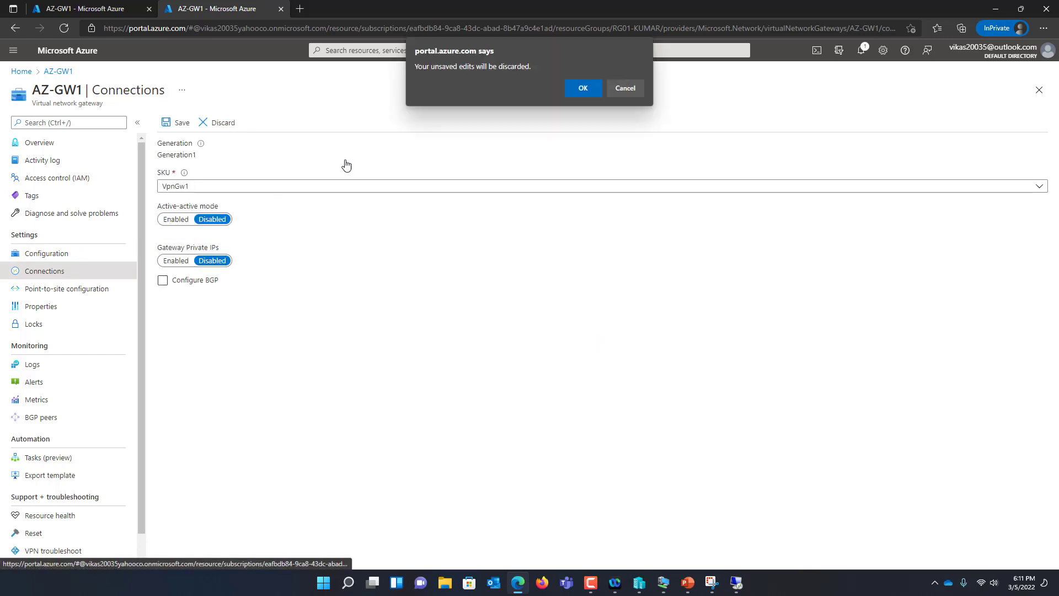
pyautogui.click(583, 89)
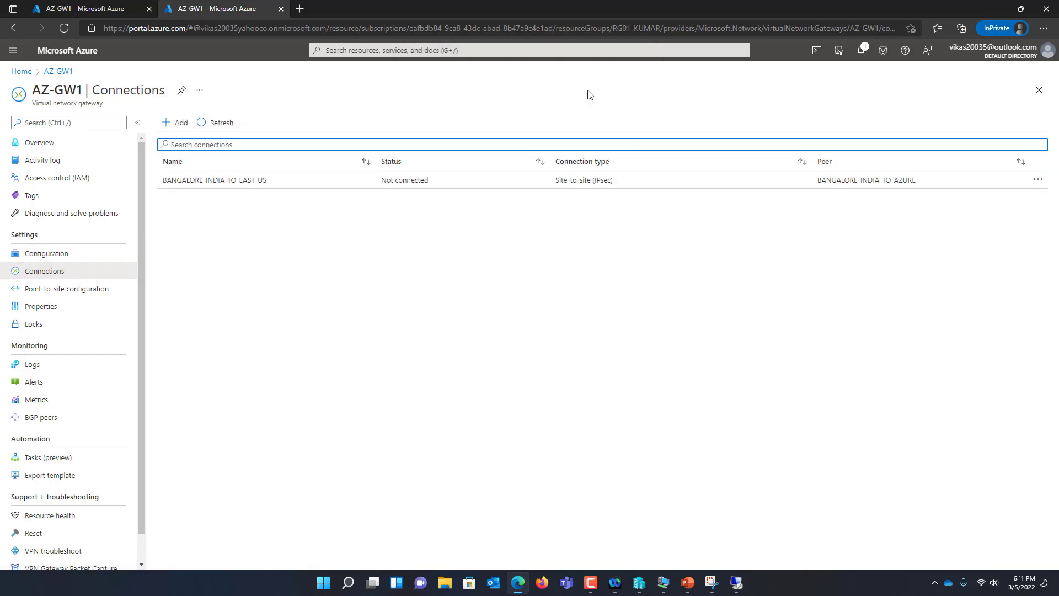
pyautogui.click(214, 124)
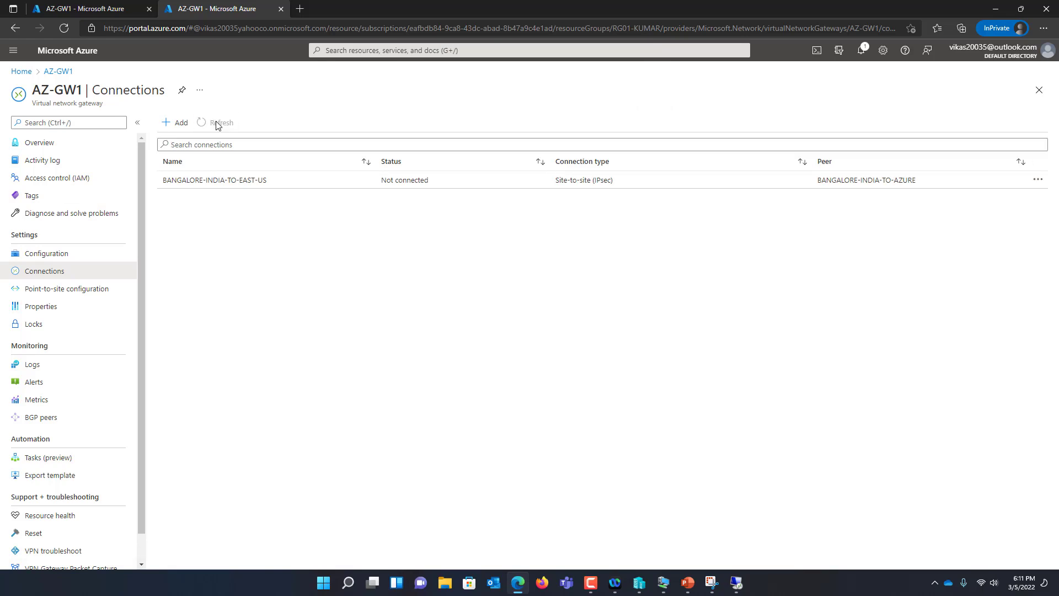
pyautogui.click(63, 28)
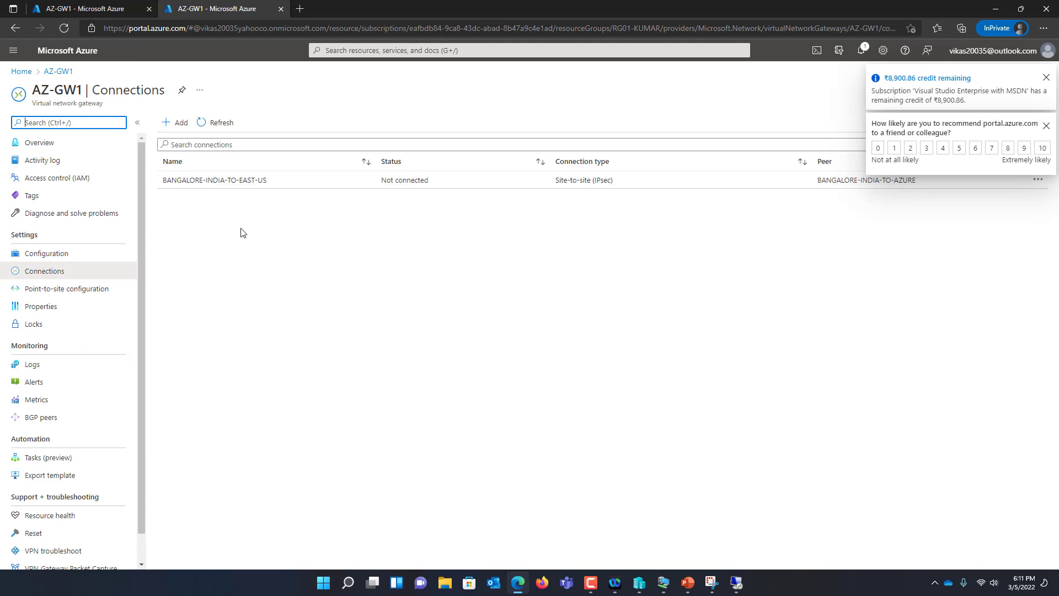
# Check that BANGALORE-INDIA-TO-EAST-US still reads Not connected, then go back to the portal Home page
pyautogui.click(218, 122)
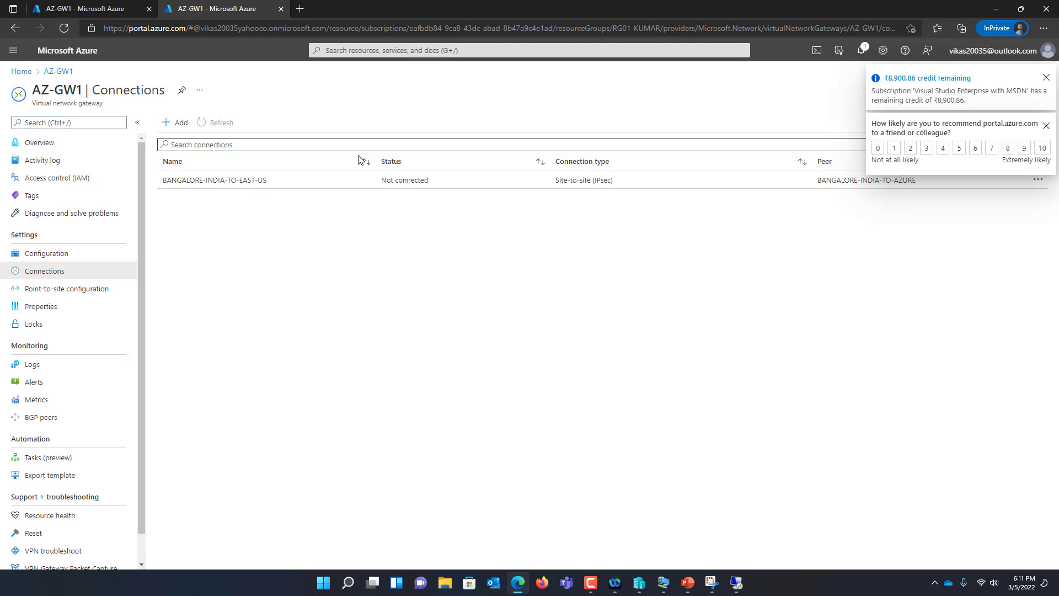
pyautogui.click(217, 122)
pyautogui.click(167, 180)
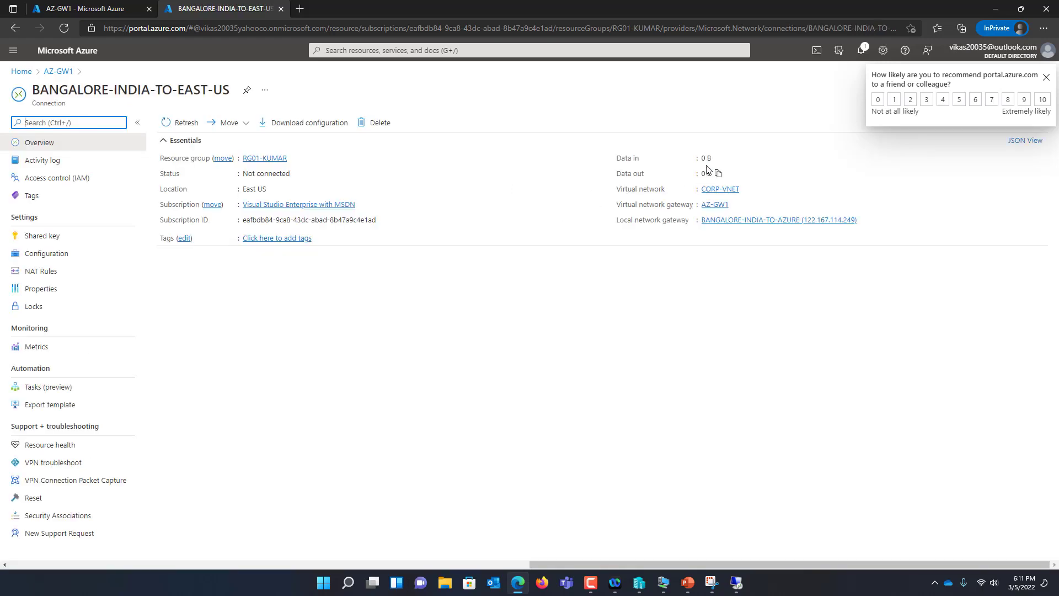
pyautogui.click(65, 74)
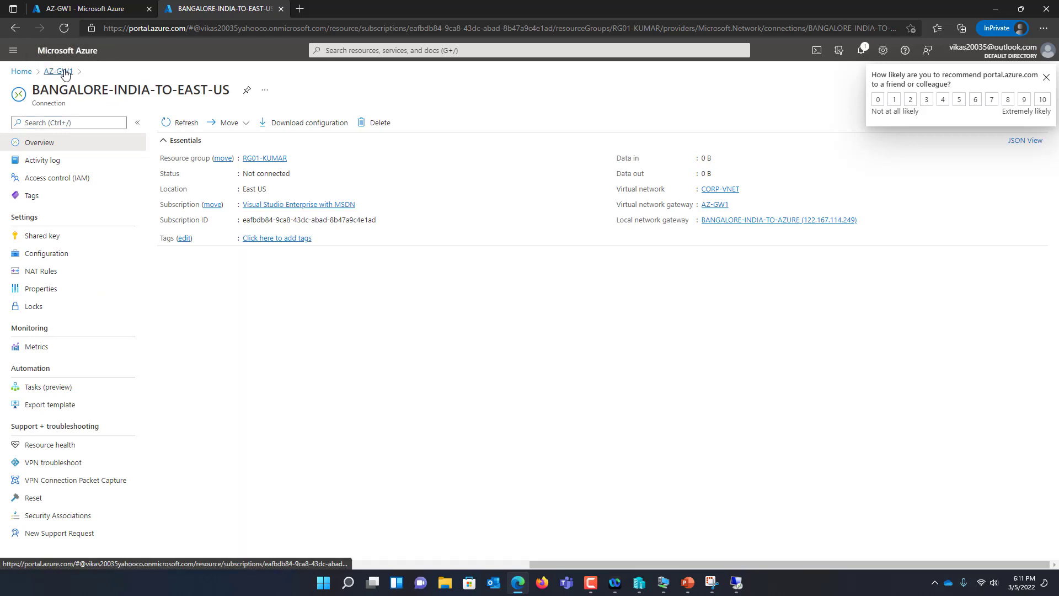
pyautogui.click(21, 72)
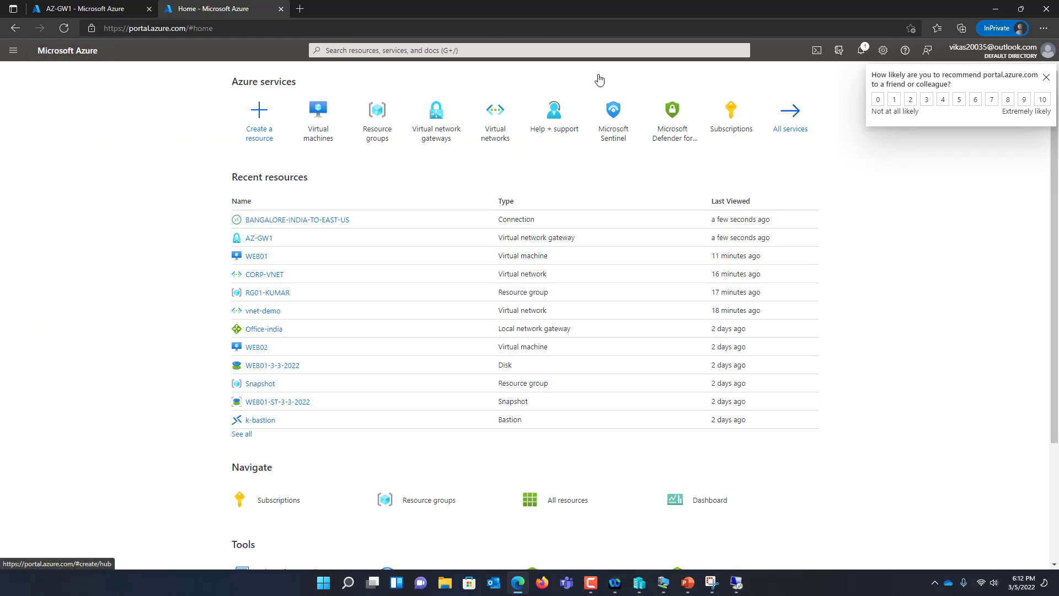